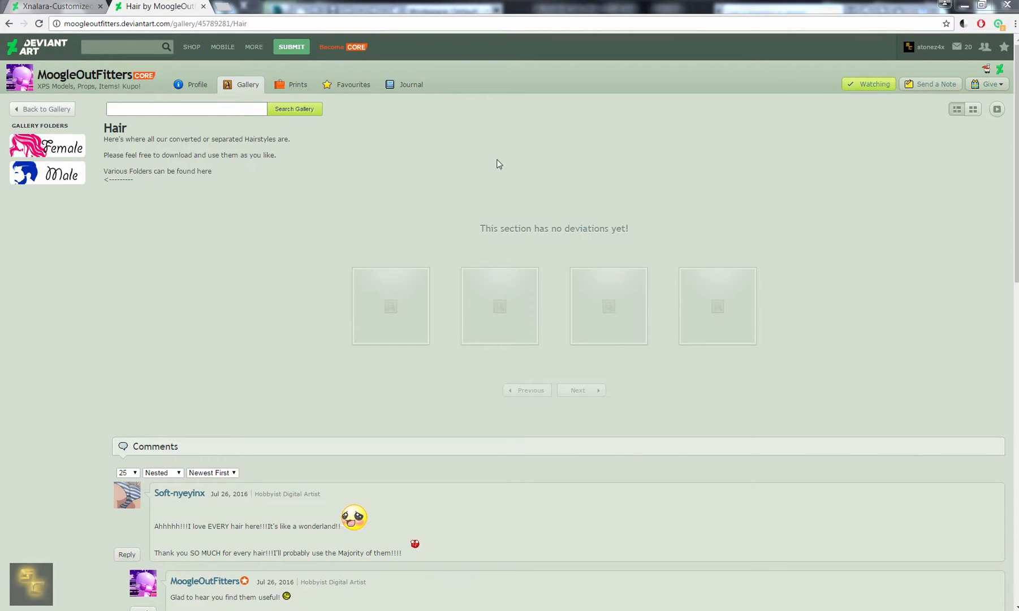
pyautogui.click(494, 609)
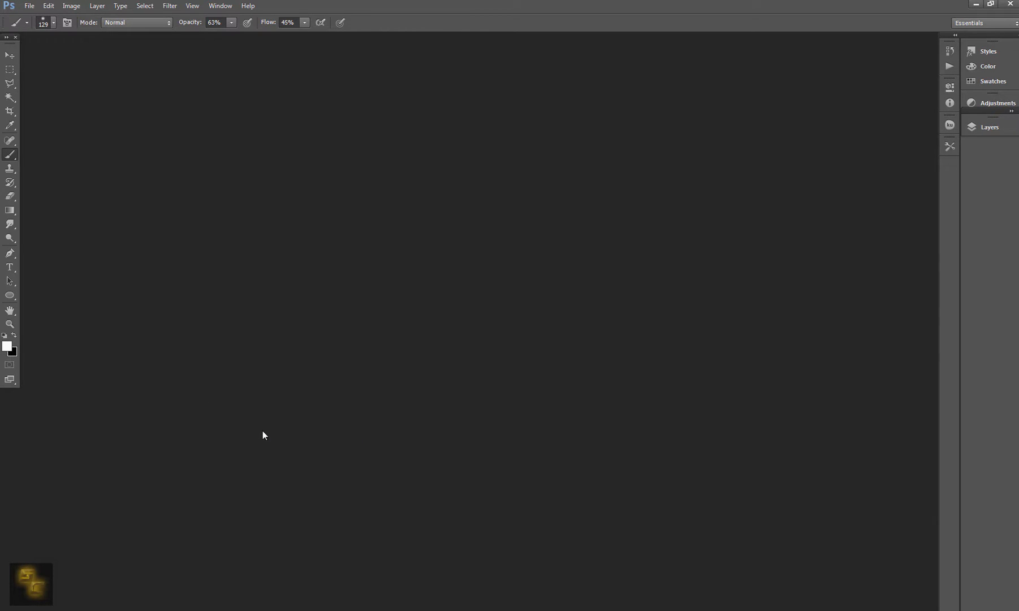
pyautogui.click(977, 4)
pyautogui.hotkey('alt', 'Tab')
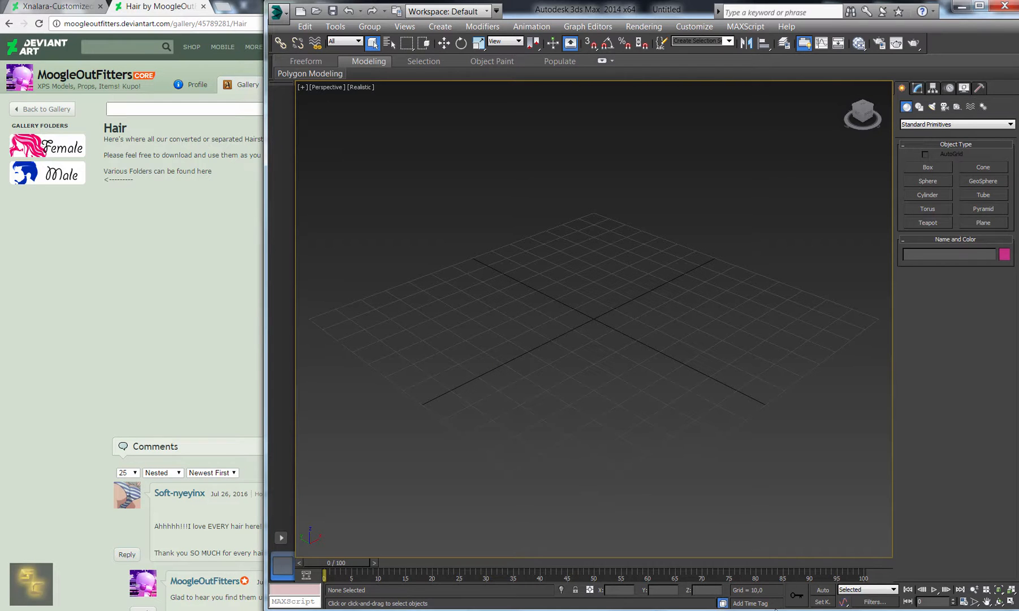
pyautogui.hotkey('alt', 'Tab')
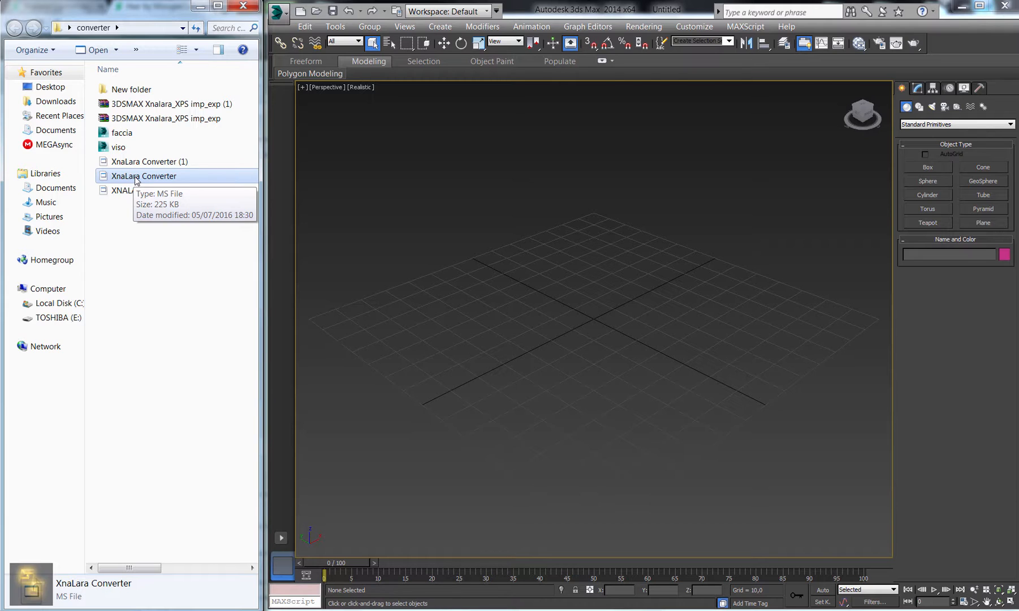
pyautogui.moveTo(136, 180); pyautogui.dragTo(573, 239)
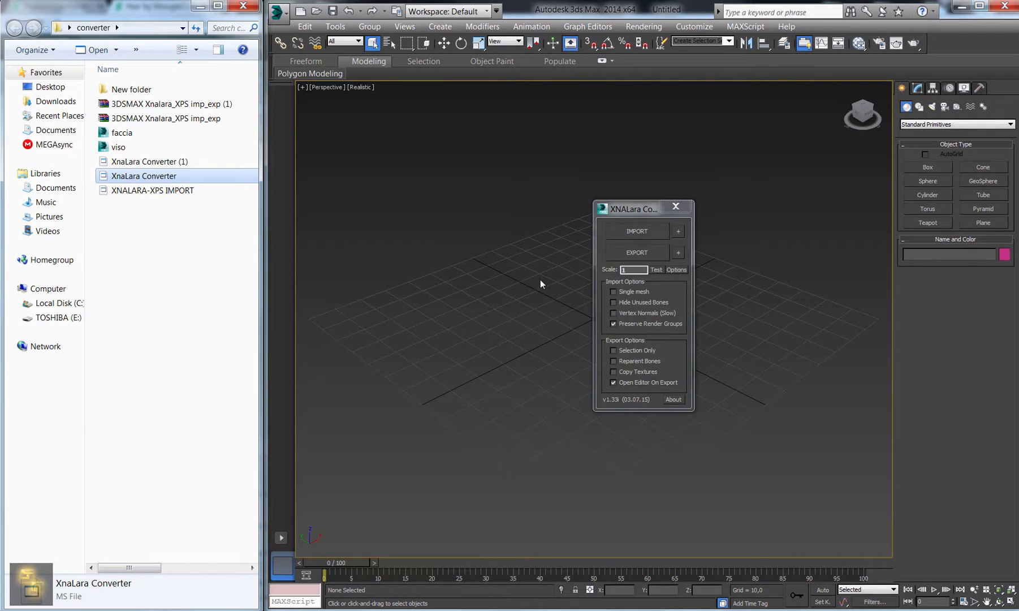
pyautogui.click(637, 231)
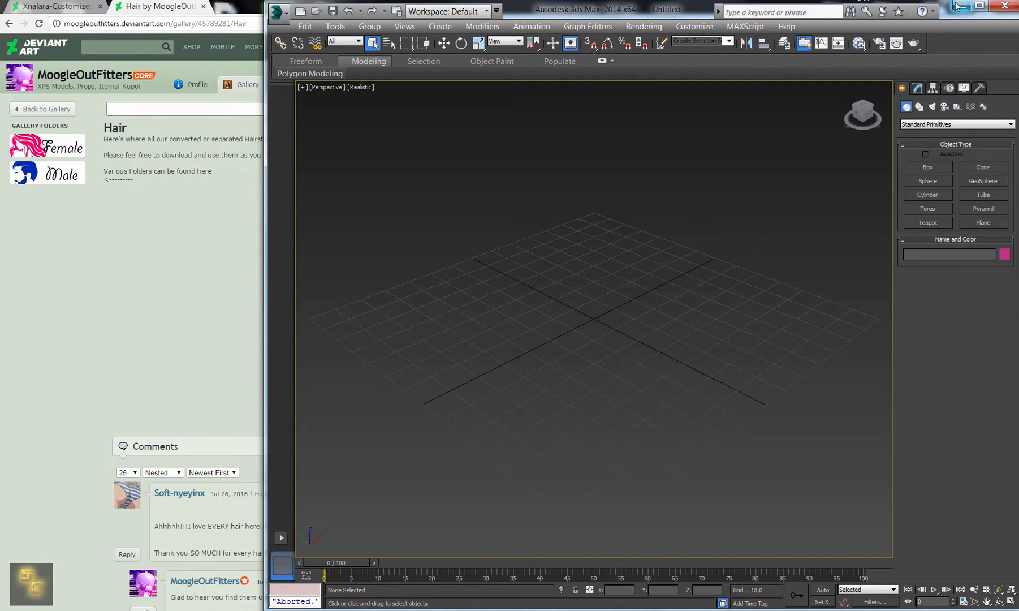
pyautogui.click(958, 5)
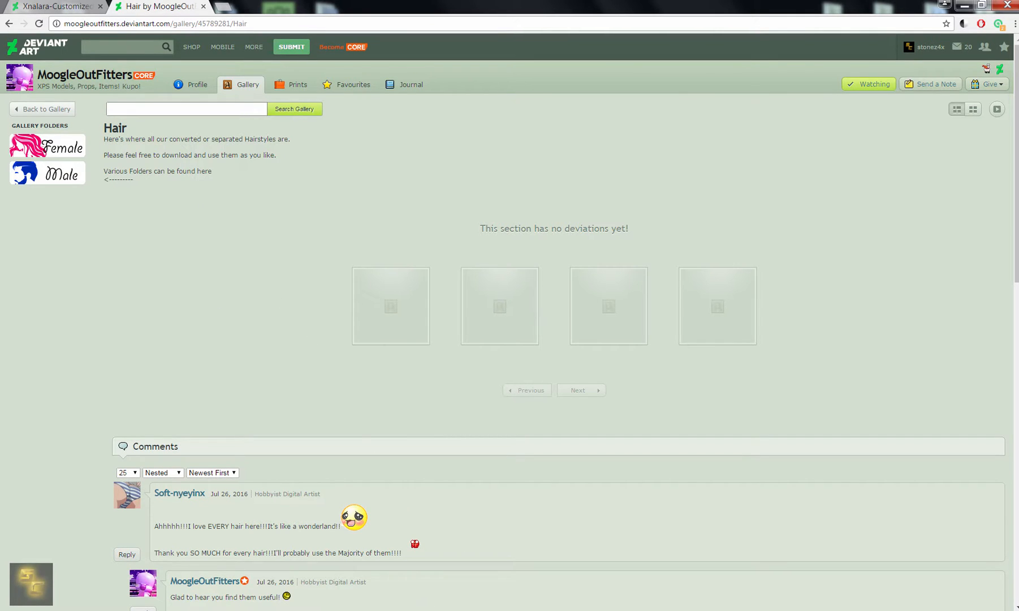
pyautogui.hotkey('alt', 'Tab')
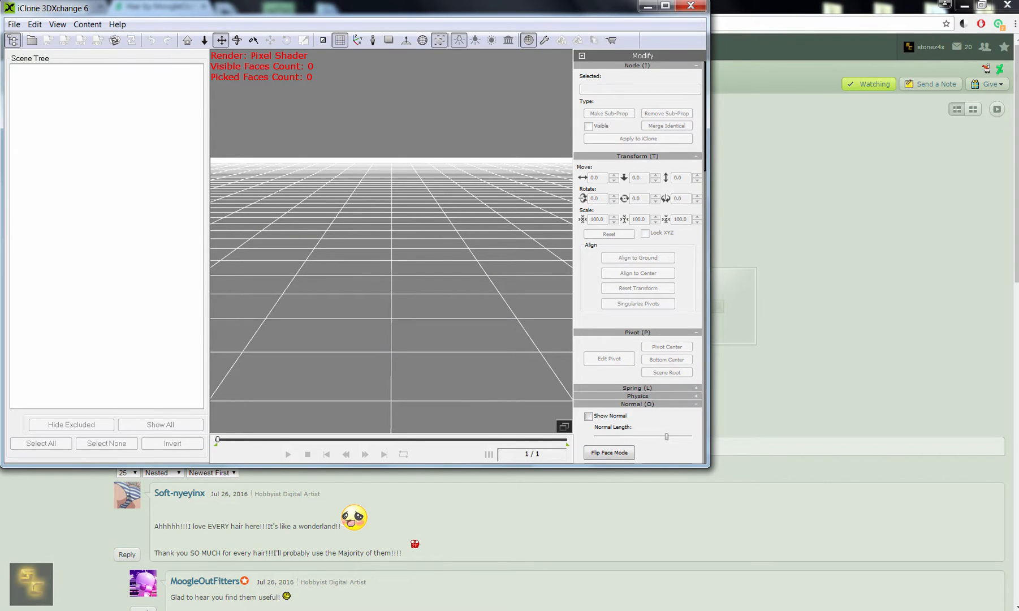
pyautogui.press('super+Down')
# - Switch to iClone and examine the female CC character's head and existing hair up close
pyautogui.hotkey('alt', 'Tab')
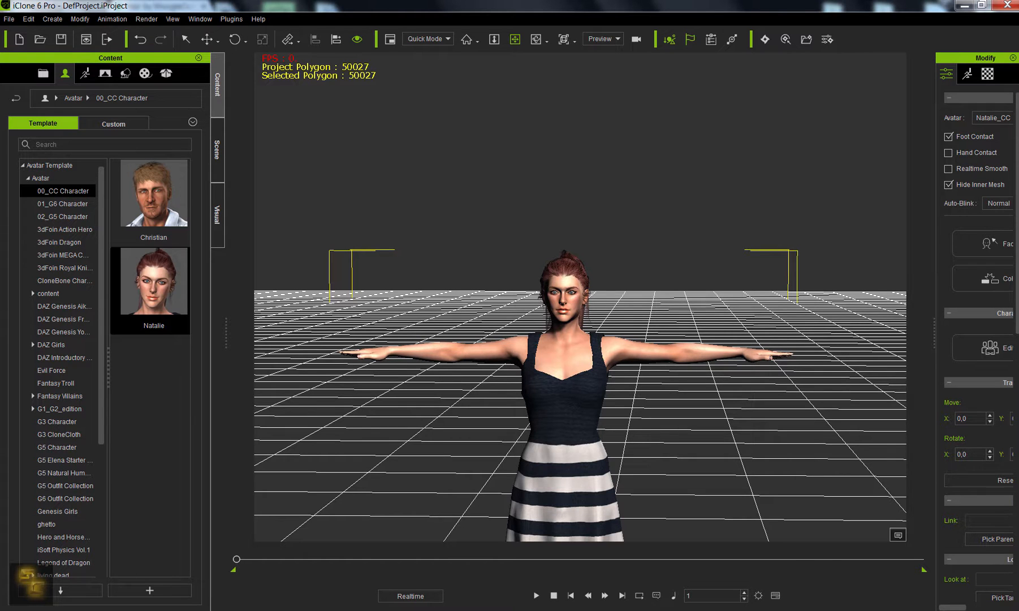
pyautogui.moveTo(566, 390); pyautogui.dragTo(571, 328, button='middle')
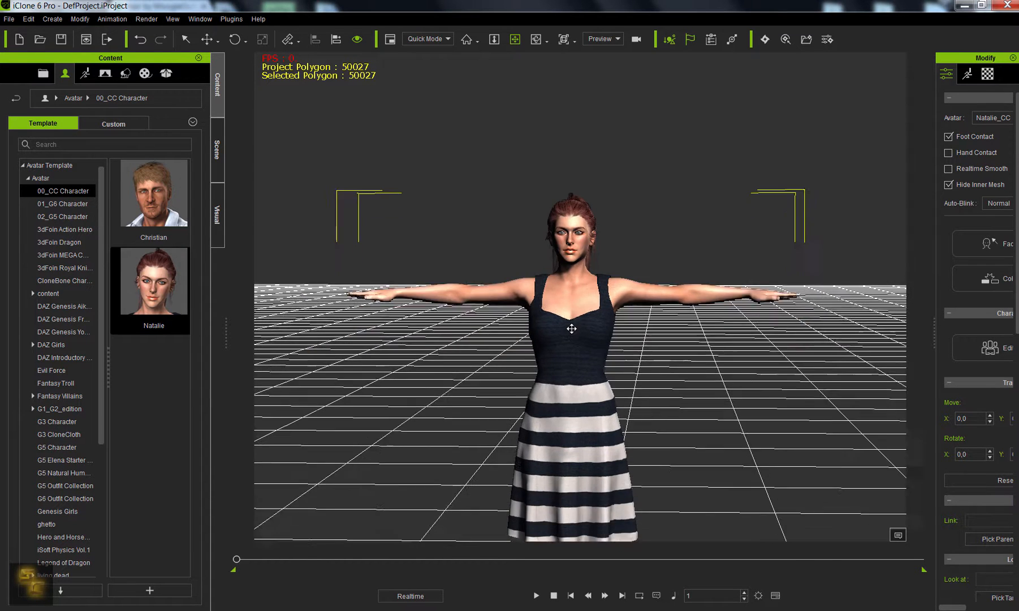
pyautogui.moveTo(572, 329); pyautogui.dragTo(563, 410)
pyautogui.scroll(4, 539, 368)
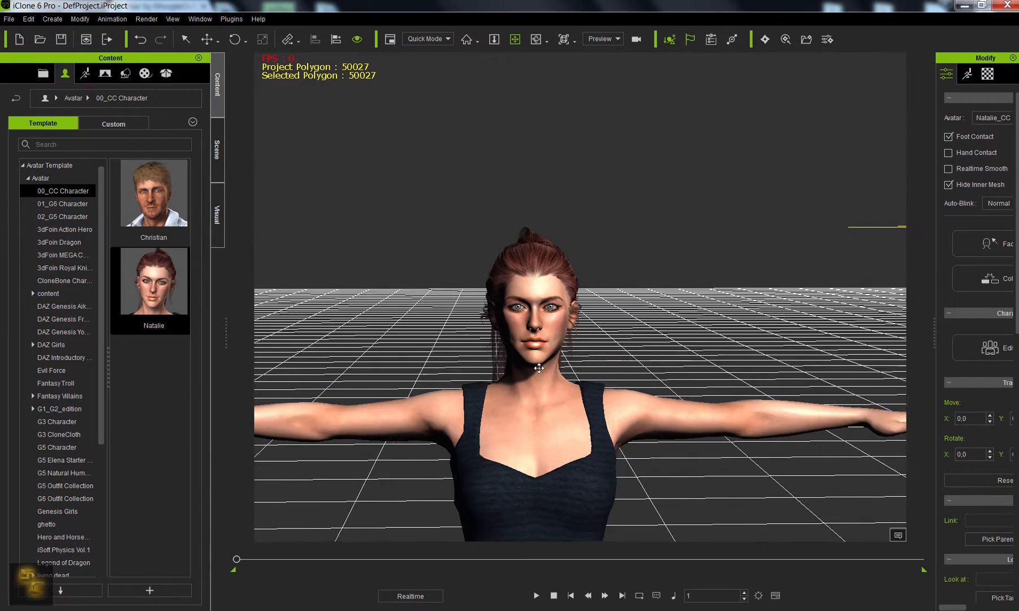
pyautogui.moveTo(539, 368); pyautogui.dragTo(509, 317, button='right')
pyautogui.moveTo(496, 334); pyautogui.dragTo(505, 357)
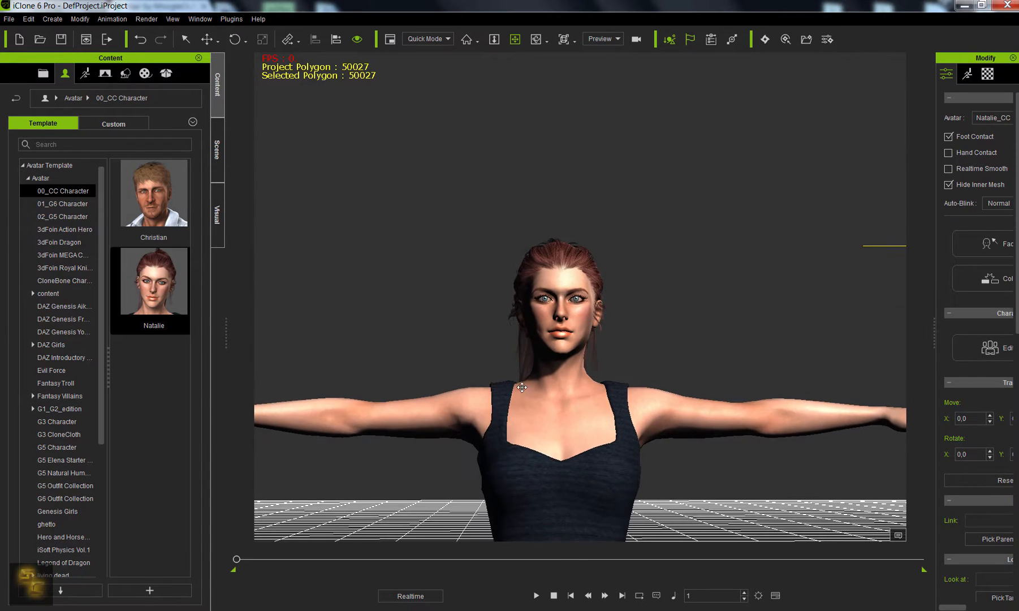
pyautogui.scroll(3, 505, 357)
pyautogui.moveTo(505, 357); pyautogui.dragTo(522, 413, button='right')
pyautogui.moveTo(522, 413); pyautogui.dragTo(572, 375, button='middle')
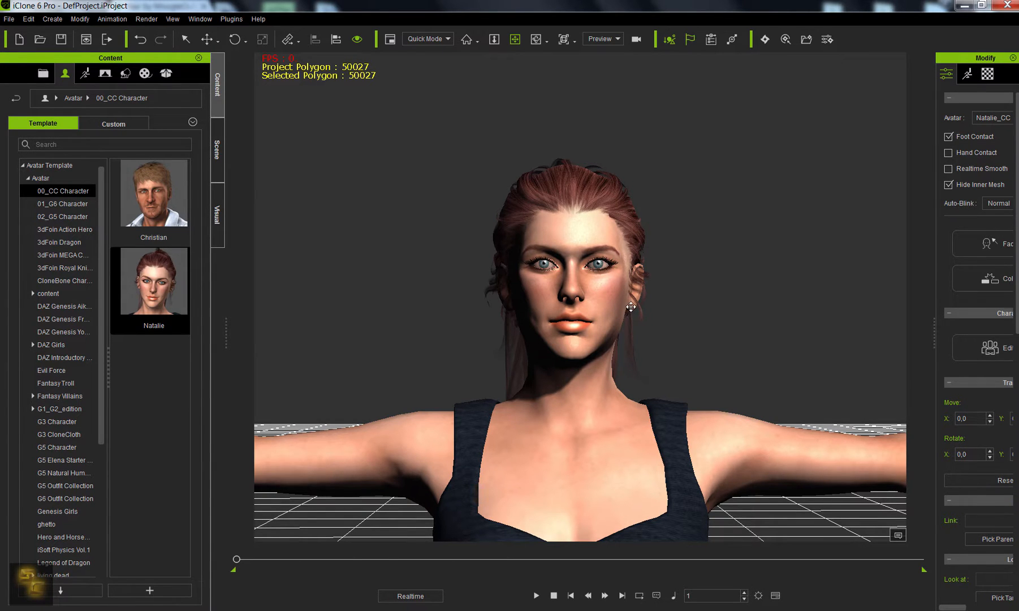
pyautogui.moveTo(631, 307); pyautogui.dragTo(646, 348, button='right')
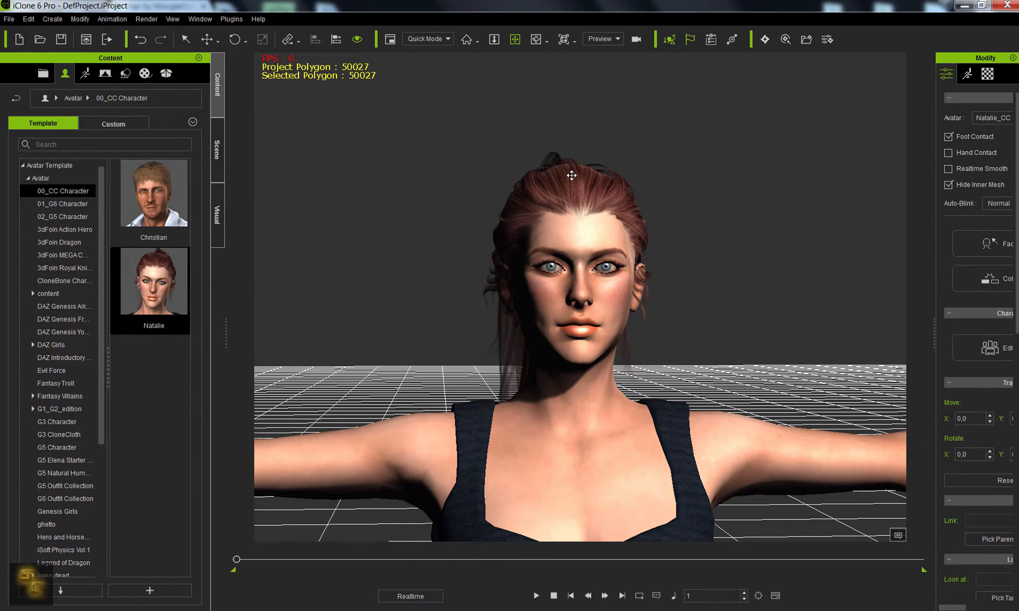
# - Expand the avatar in the scene list, check its hair by hiding and showing it, and delete the hair from the character
pyautogui.click(217, 149)
pyautogui.click(27, 121)
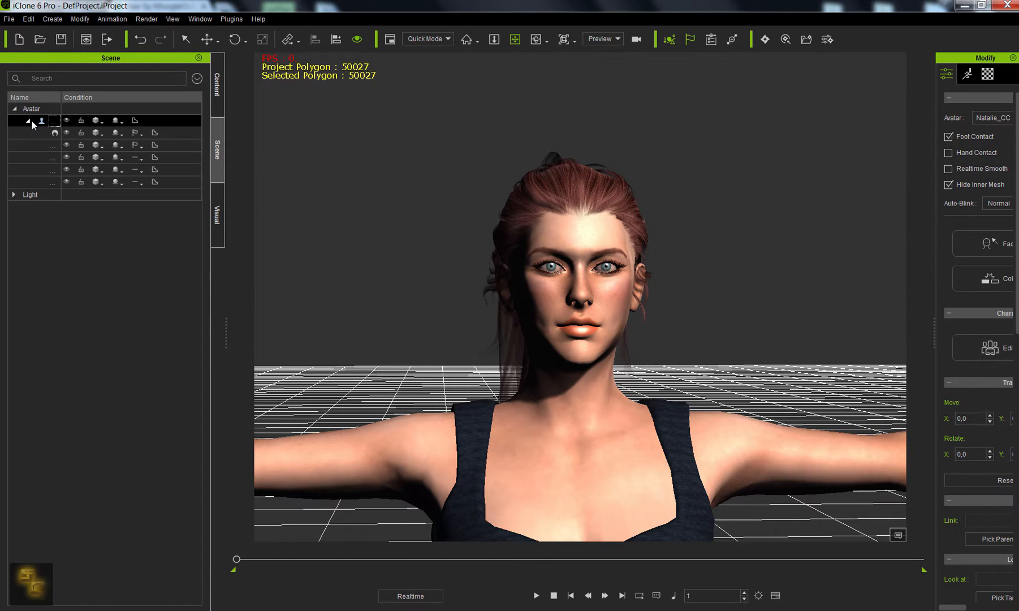
pyautogui.click(66, 134)
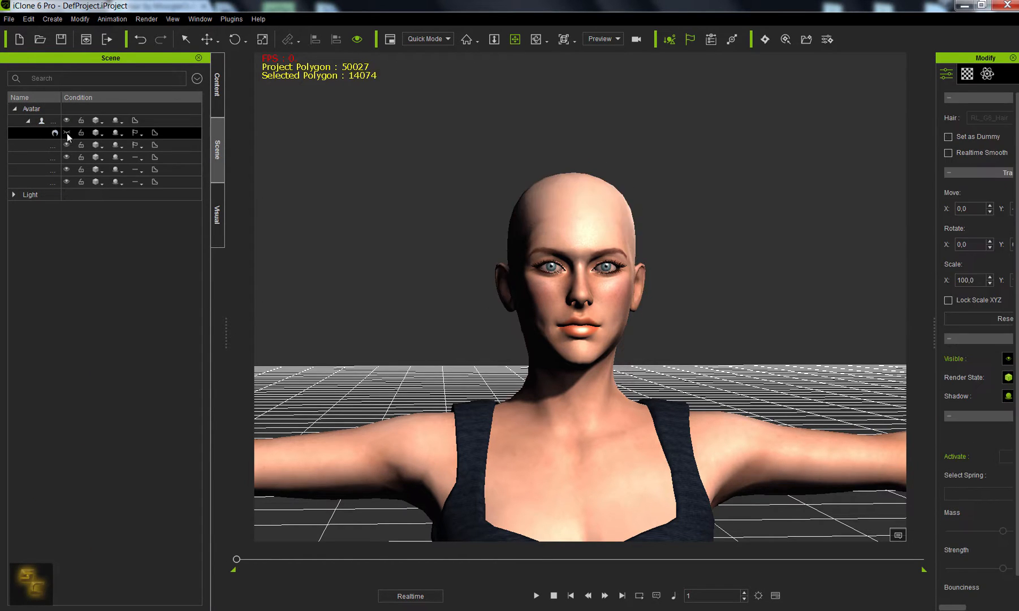
pyautogui.click(66, 134)
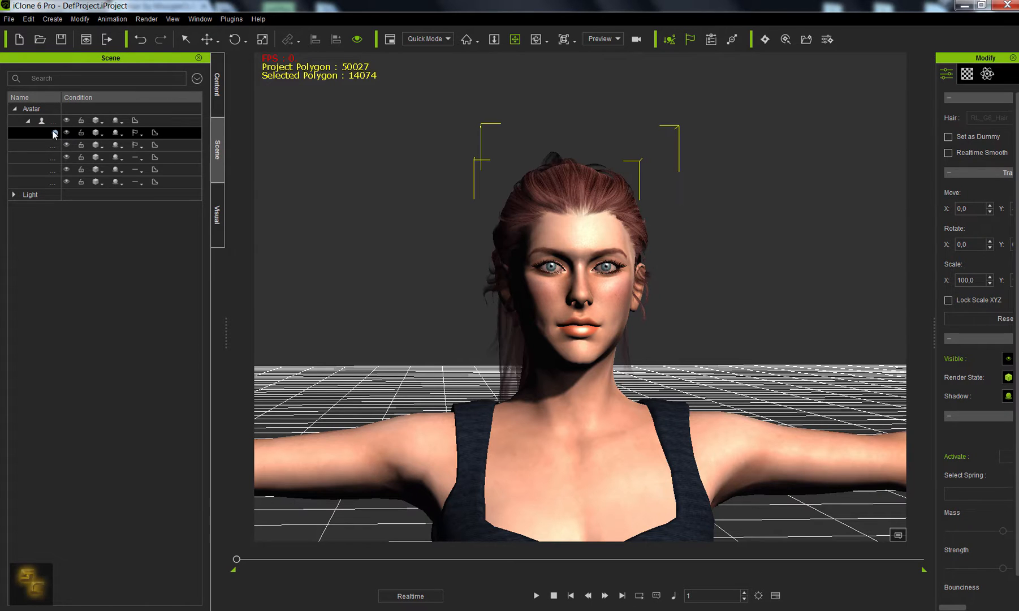
pyautogui.rightClick(386, 185)
pyautogui.click(420, 236)
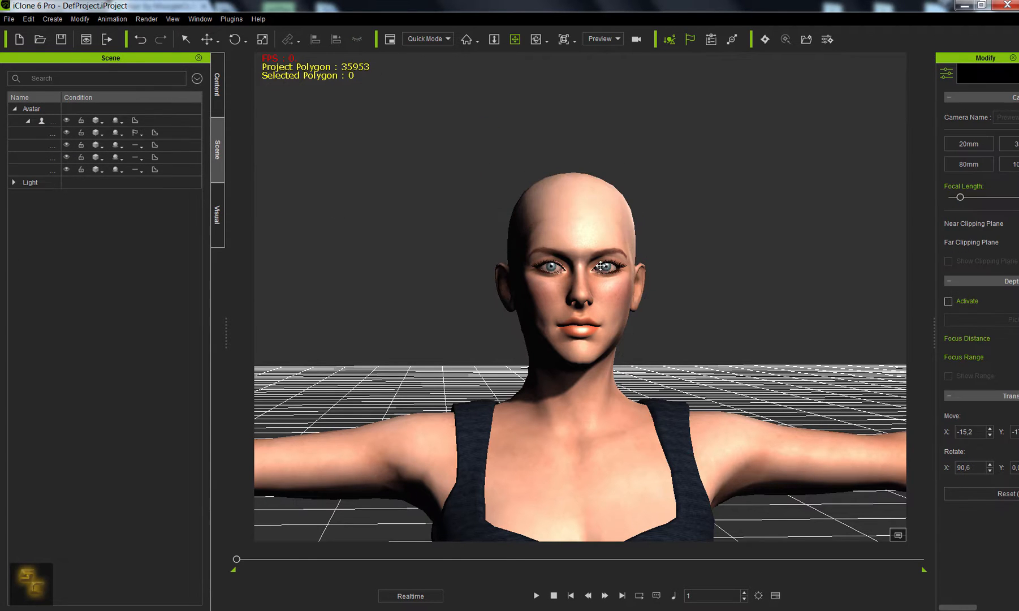
pyautogui.scroll(-3, 588, 291)
pyautogui.moveTo(594, 340); pyautogui.dragTo(580, 325)
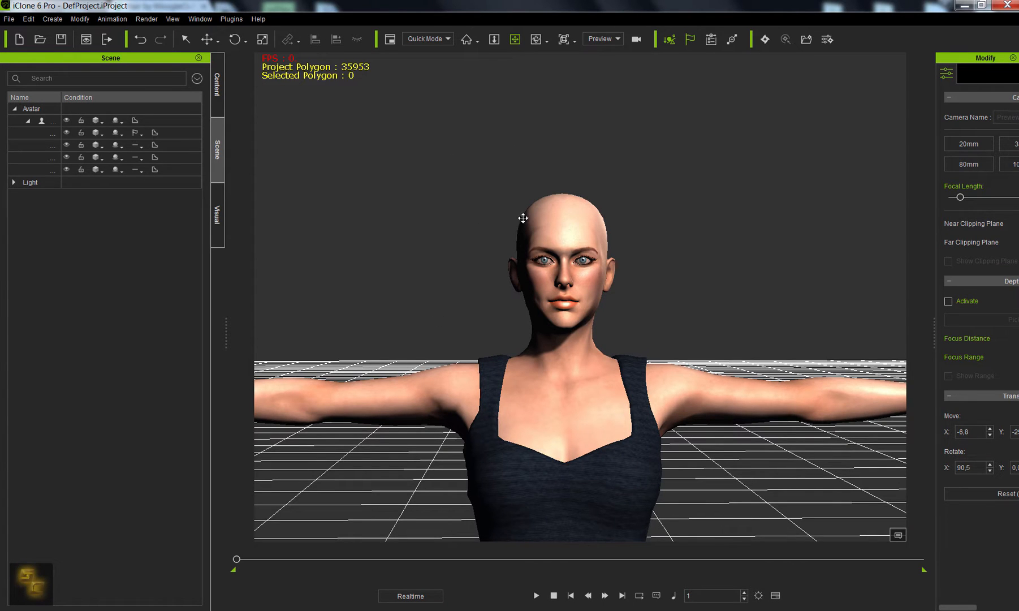
# - Switch to the DeviantArt hair gallery, open its Female folder and look through the first page of hairstyles
pyautogui.click(965, 5)
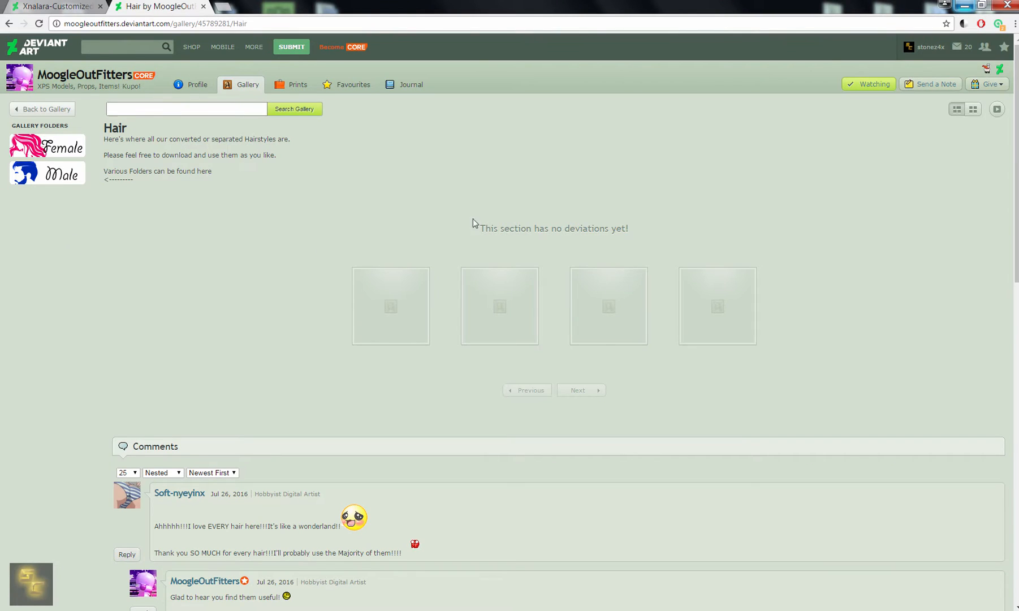
pyautogui.click(55, 138)
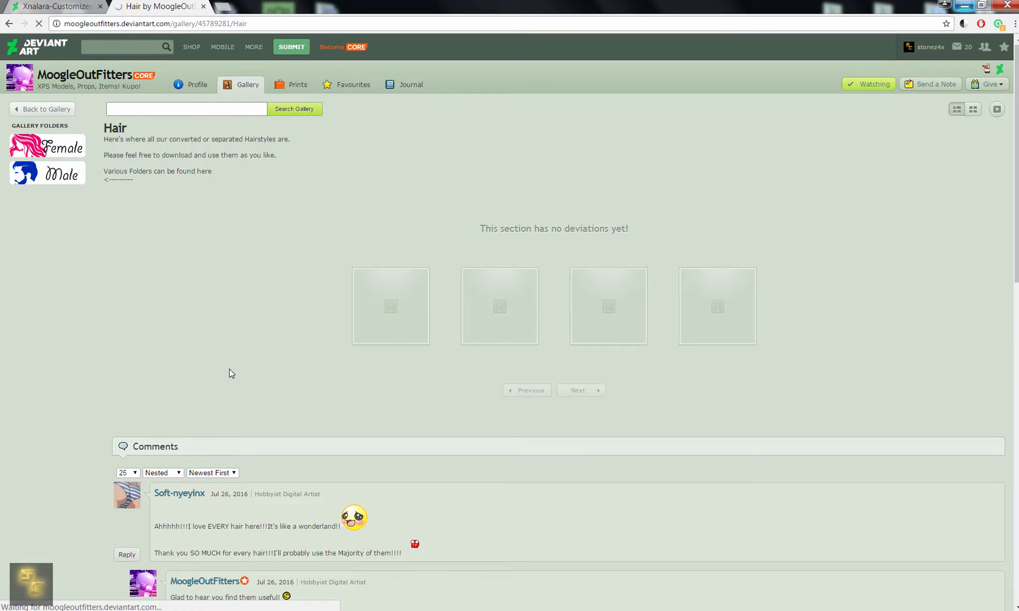
pyautogui.click(905, 610)
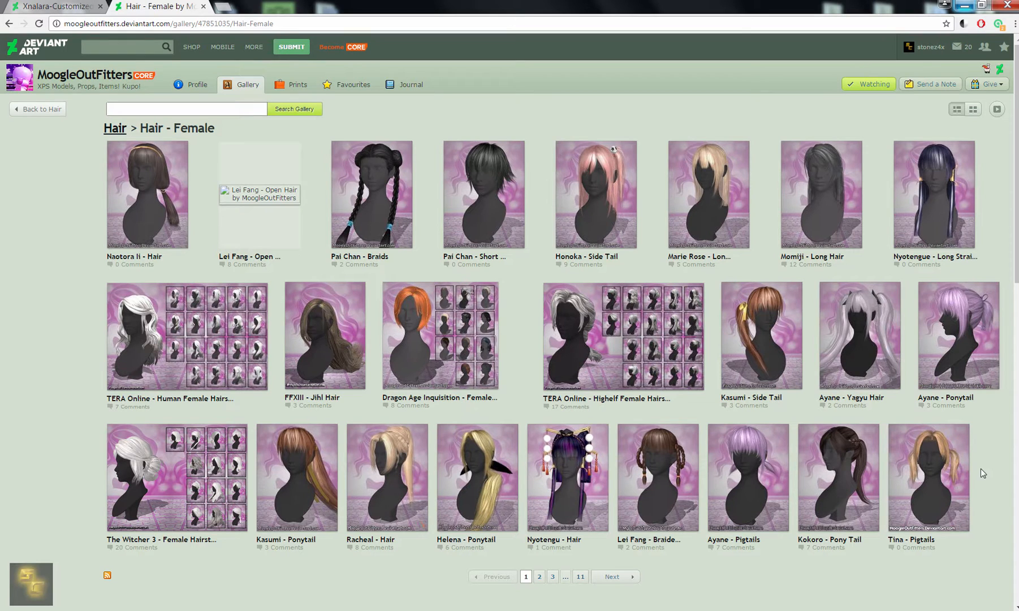
pyautogui.scroll(-4, 981, 468)
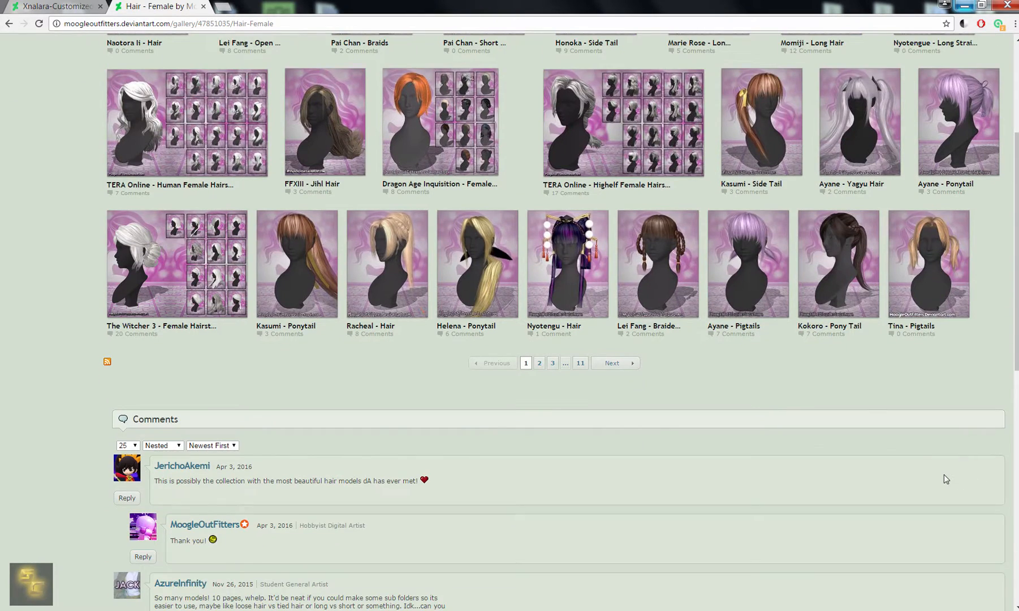
pyautogui.scroll(2, 944, 474)
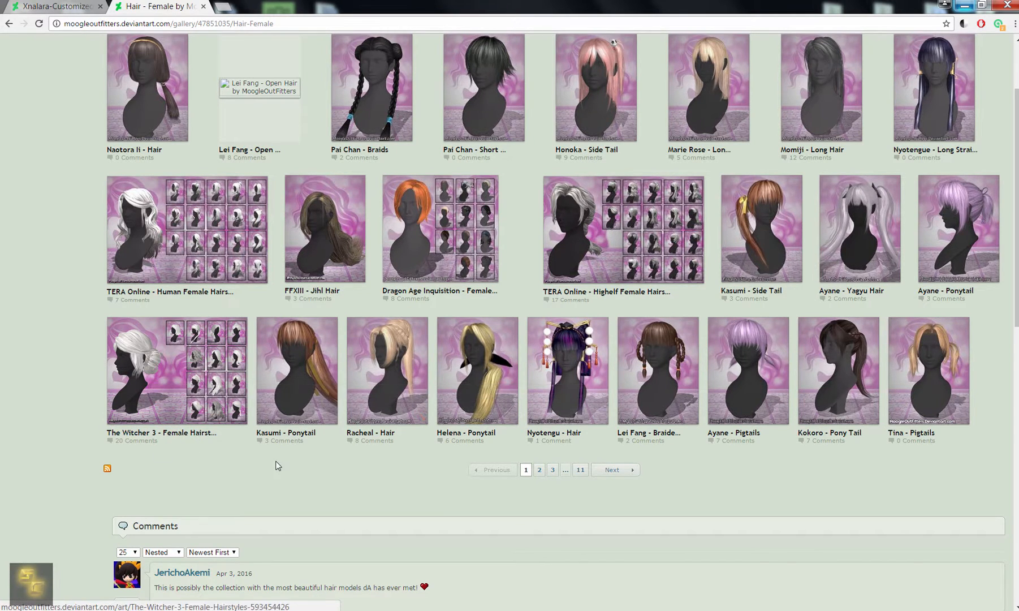
pyautogui.scroll(2, 456, 431)
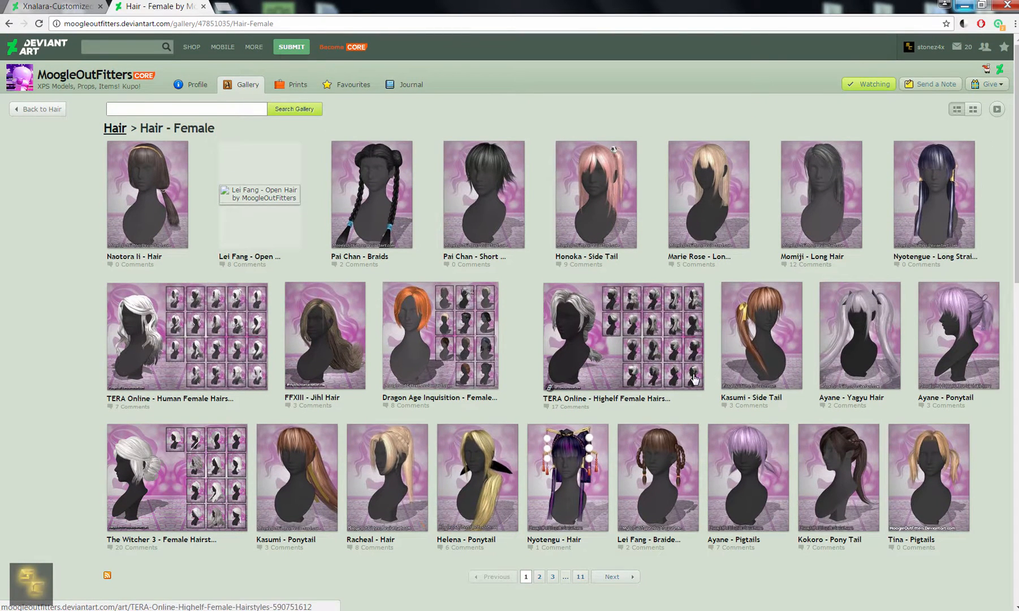
pyautogui.scroll(-2, 690, 379)
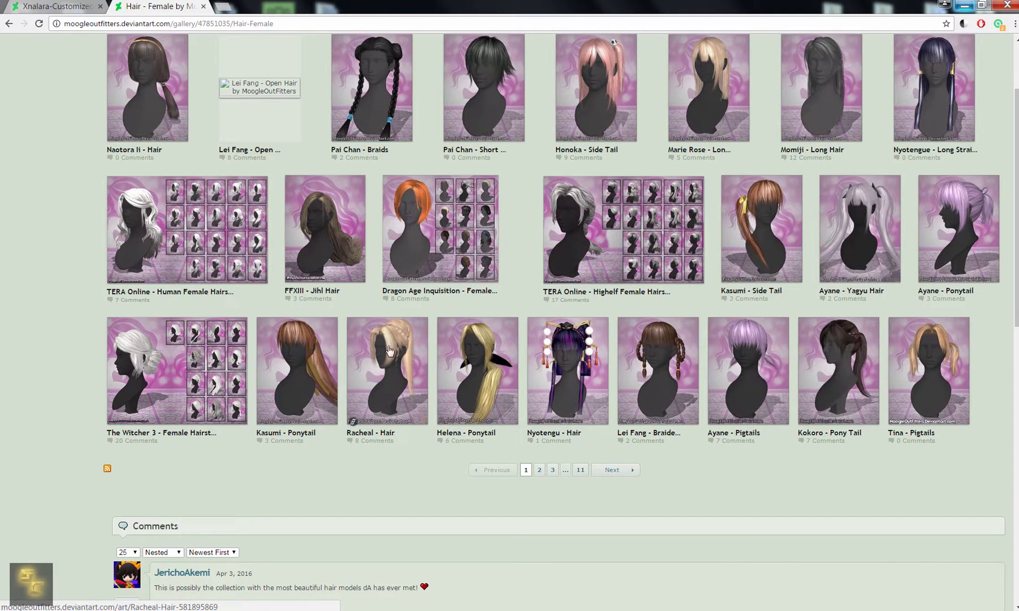
# - Look through pages 2, 3 and 4 of the Hair - Female gallery for a suitable hairstyle
pyautogui.click(539, 469)
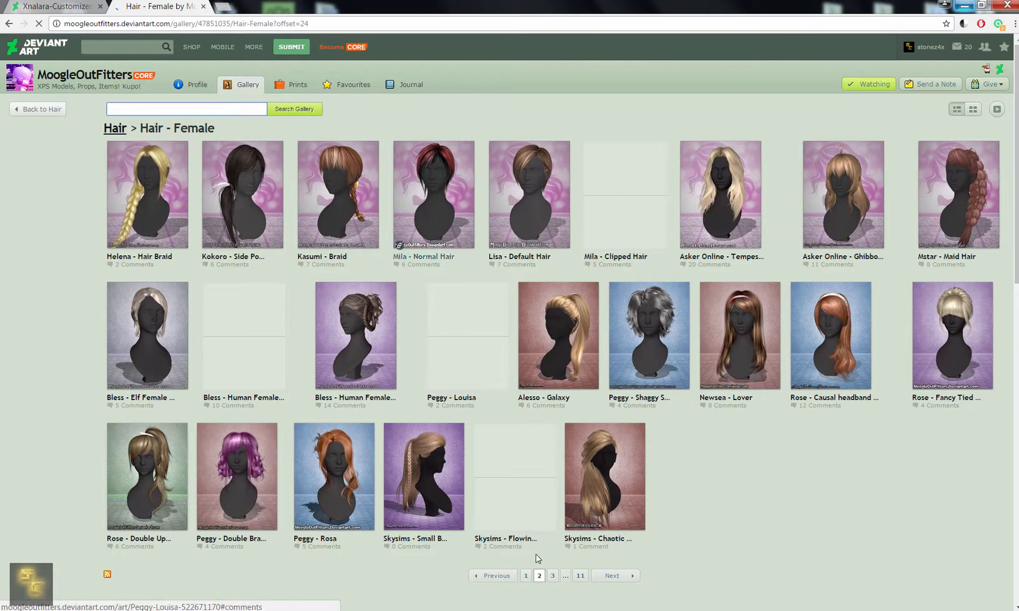
pyautogui.scroll(-1, 416, 542)
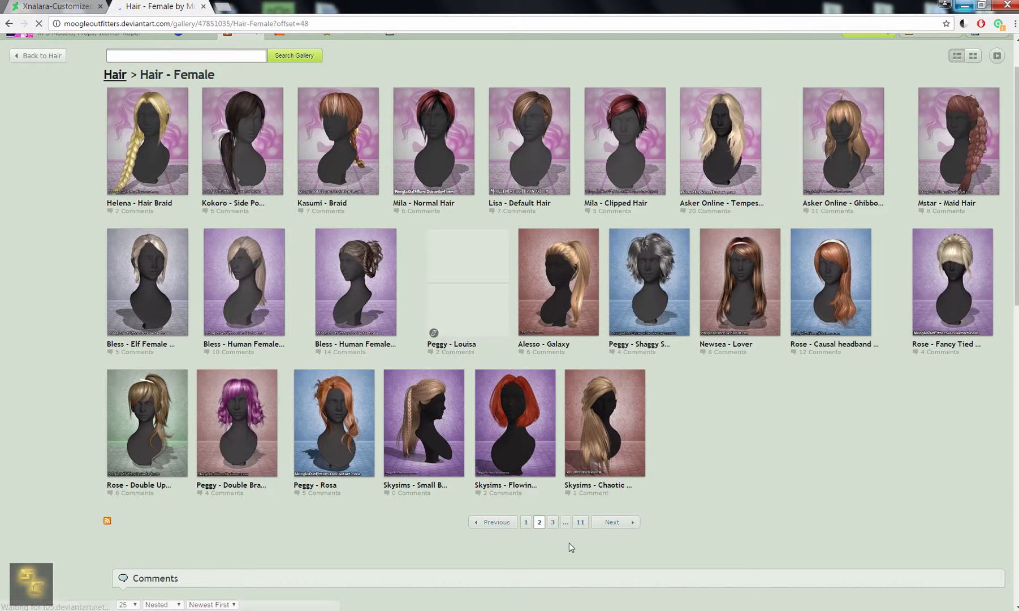
pyautogui.click(552, 522)
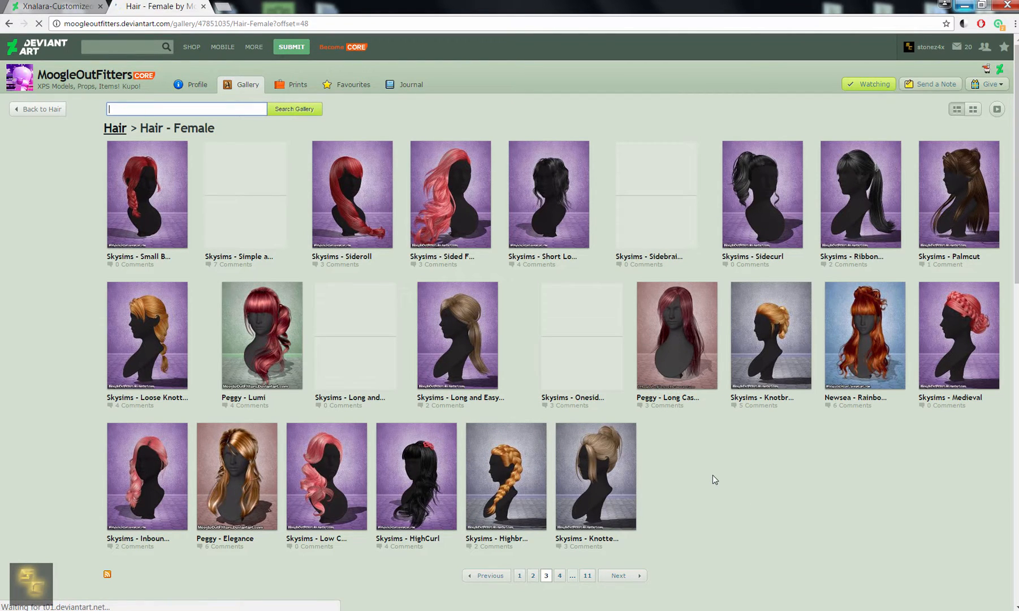
pyautogui.scroll(-1, 712, 480)
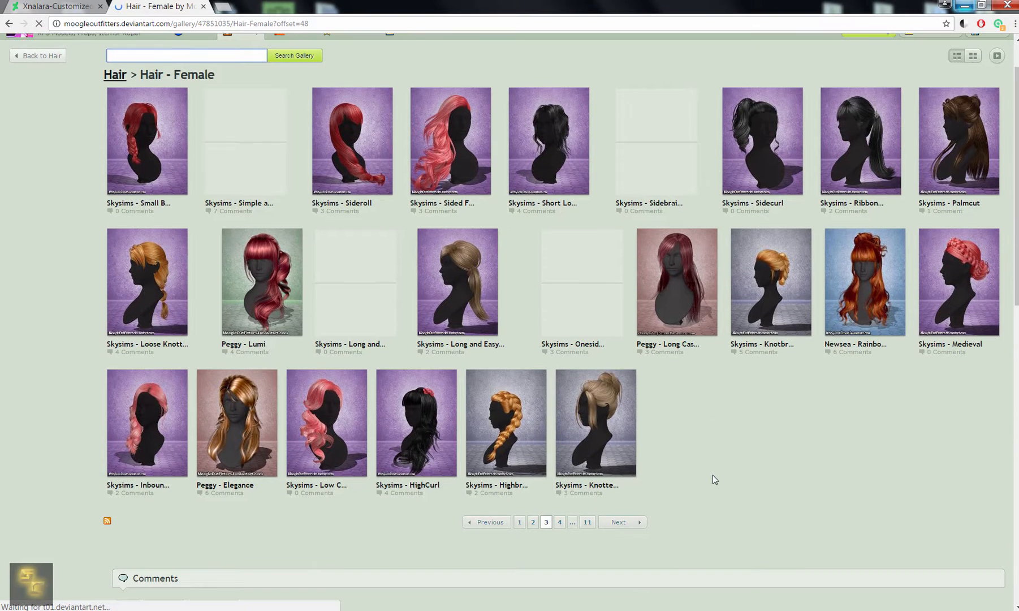
pyautogui.click(560, 524)
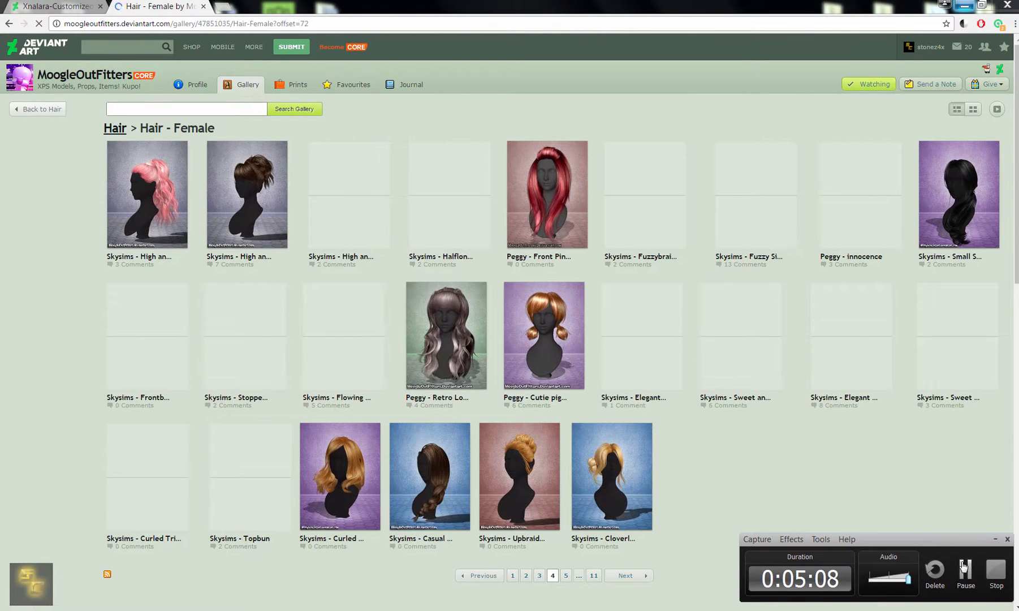
pyautogui.click(964, 566)
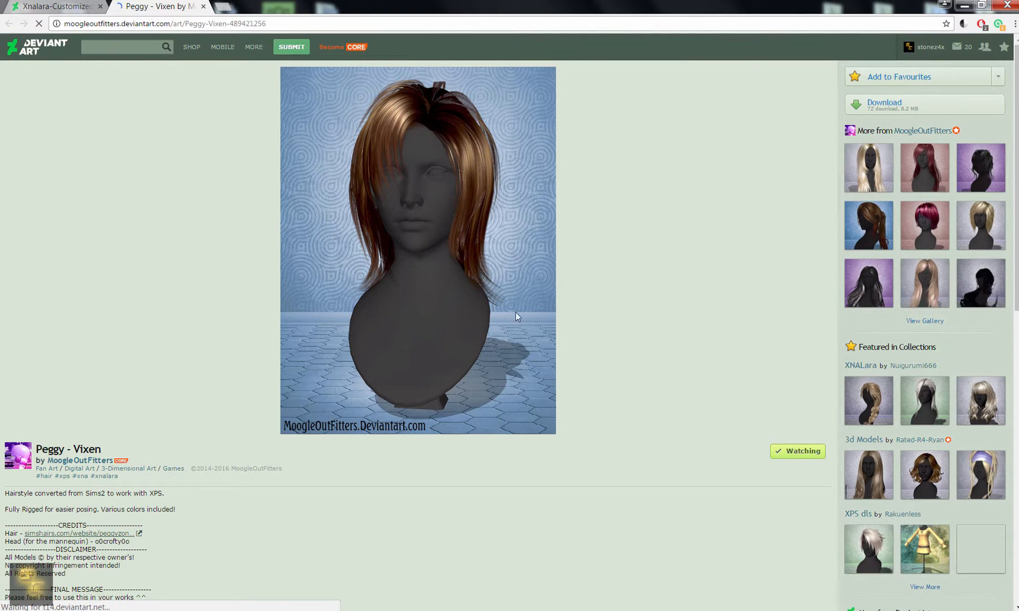
# - Download the Peggy - Vixen hair model archive from its DeviantArt page
pyautogui.click(883, 103)
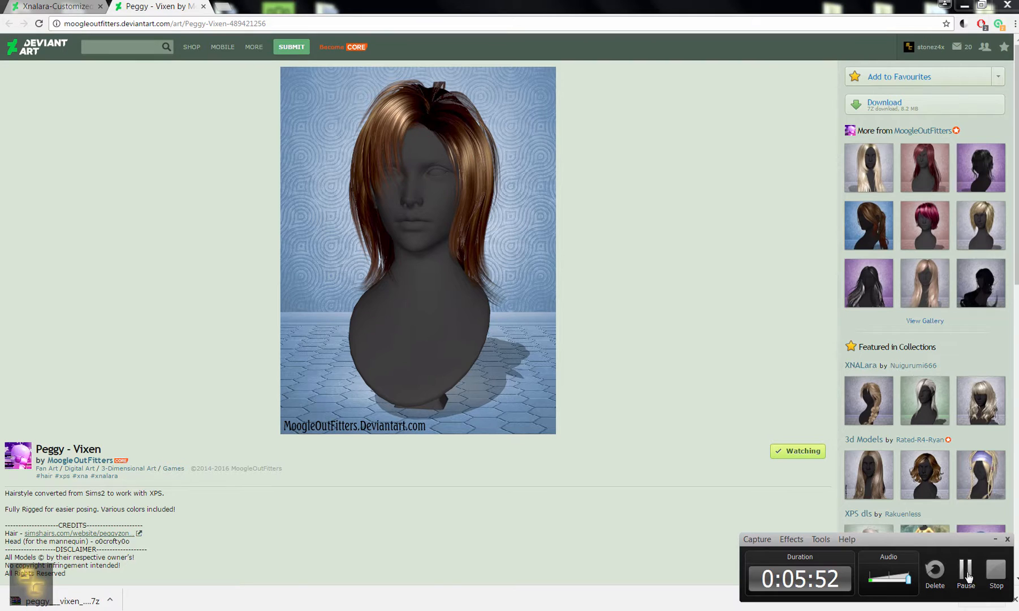
pyautogui.click(967, 576)
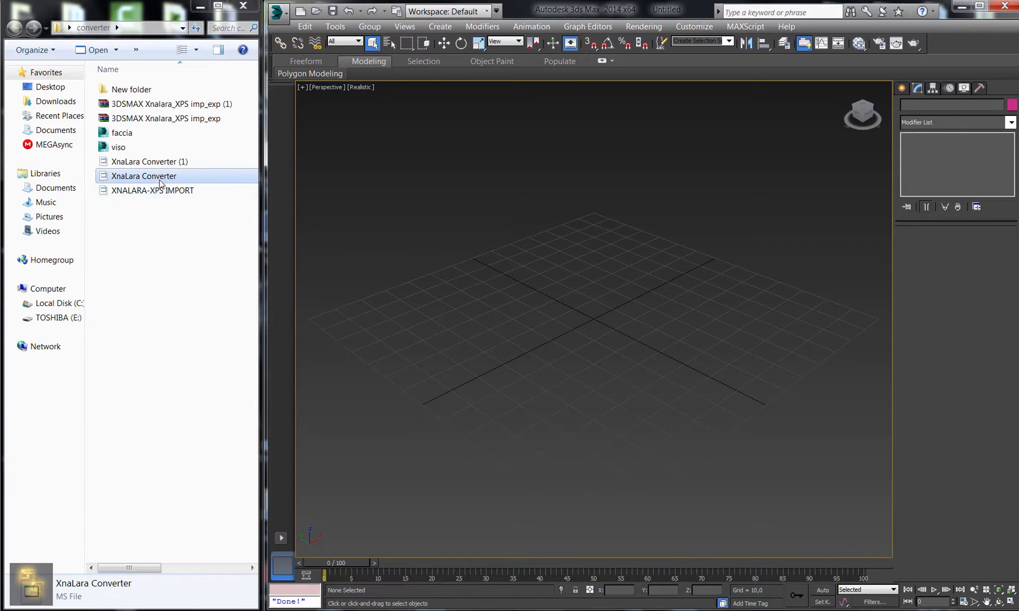
# - Run the XnaLara Converter script in 3ds Max and import Generic_item.mesh from the Peggy - Vixen folder
pyautogui.moveTo(147, 179); pyautogui.dragTo(602, 297)
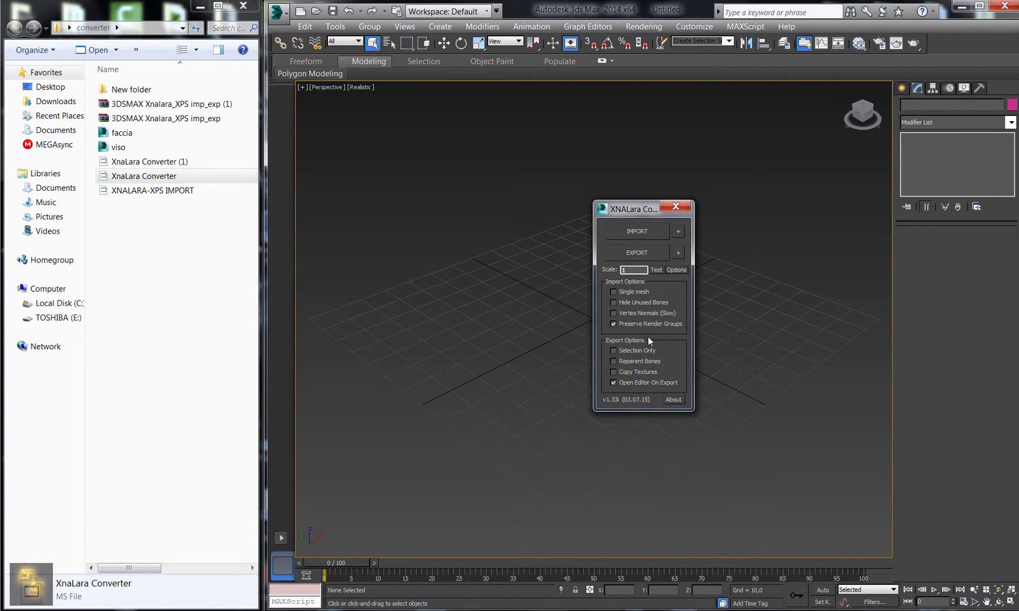
pyautogui.click(648, 230)
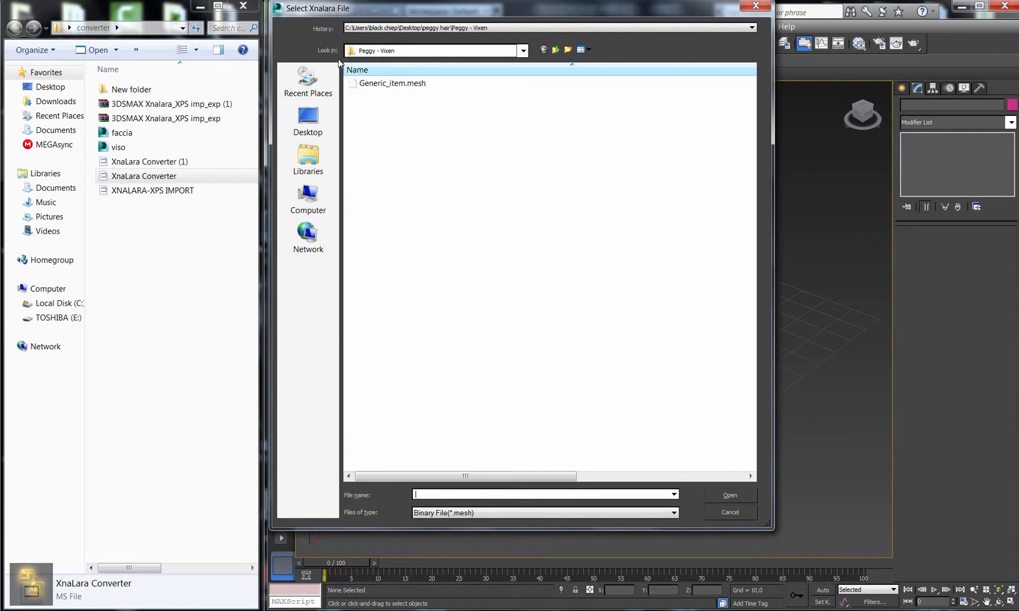
pyautogui.click(376, 85)
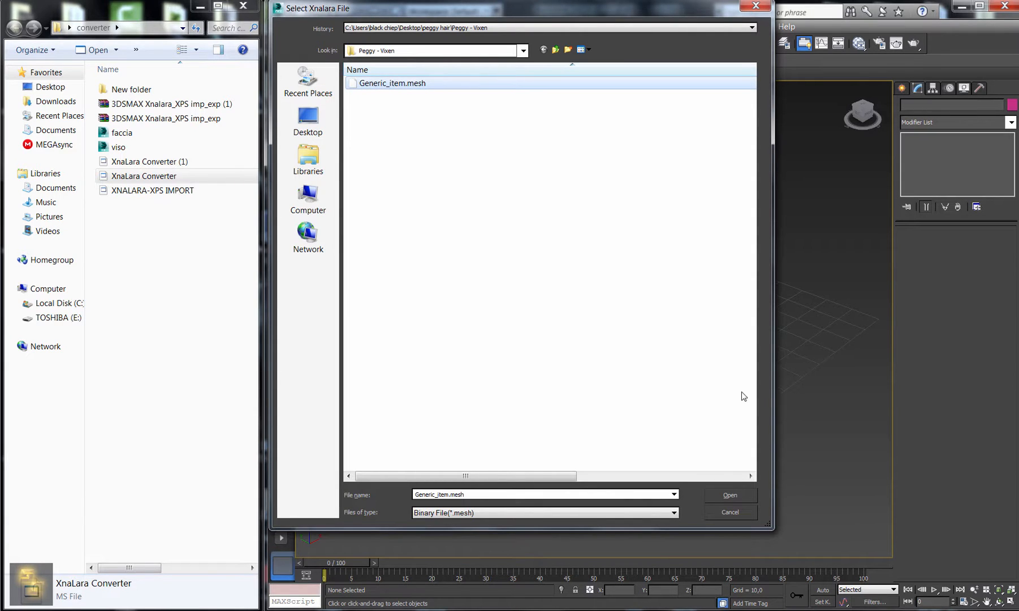
pyautogui.click(730, 496)
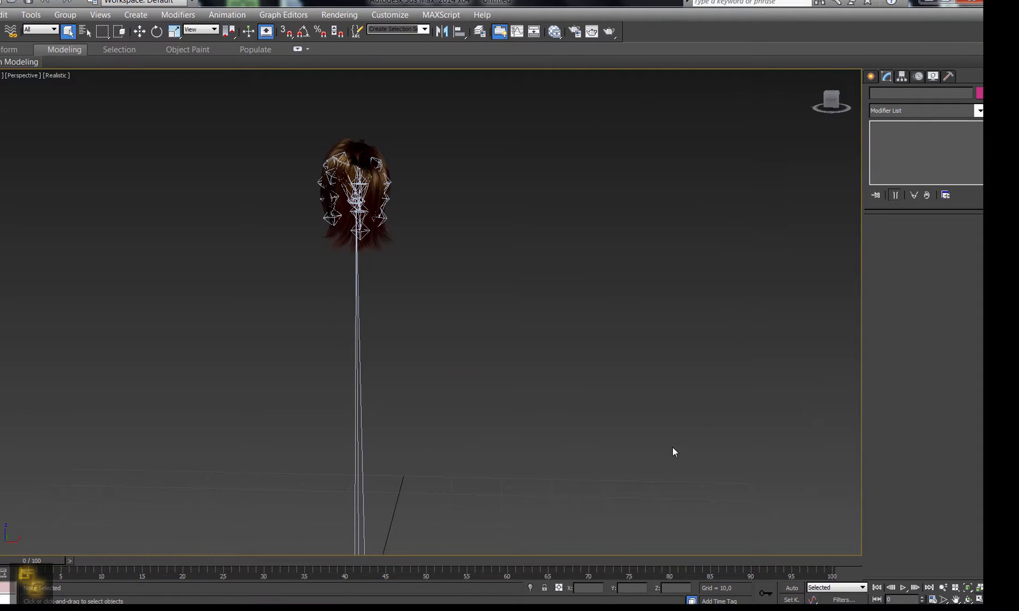
pyautogui.click(956, 599)
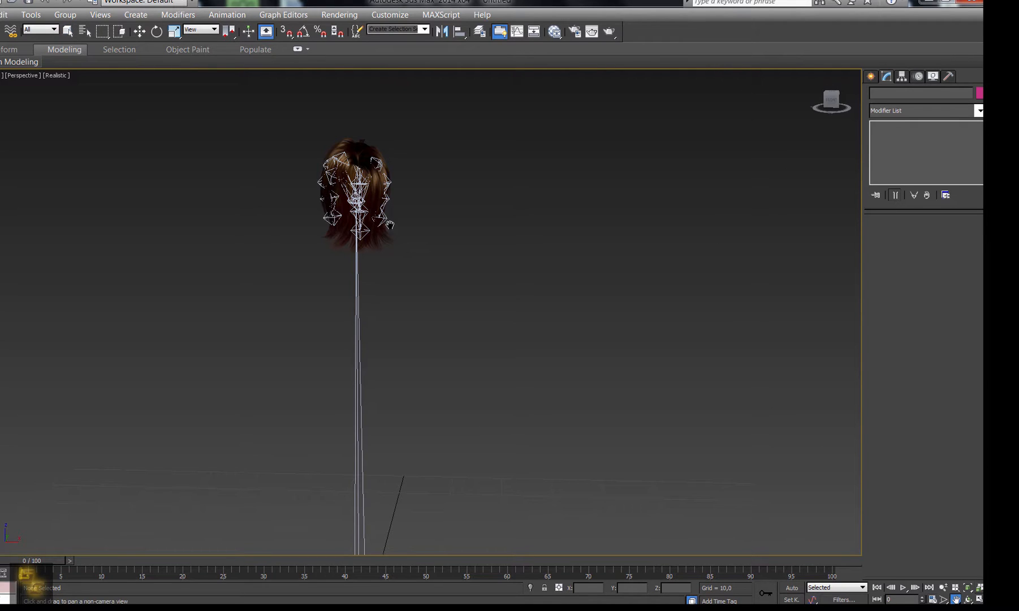
pyautogui.moveTo(459, 217); pyautogui.dragTo(527, 330)
pyautogui.scroll(5, 521, 342)
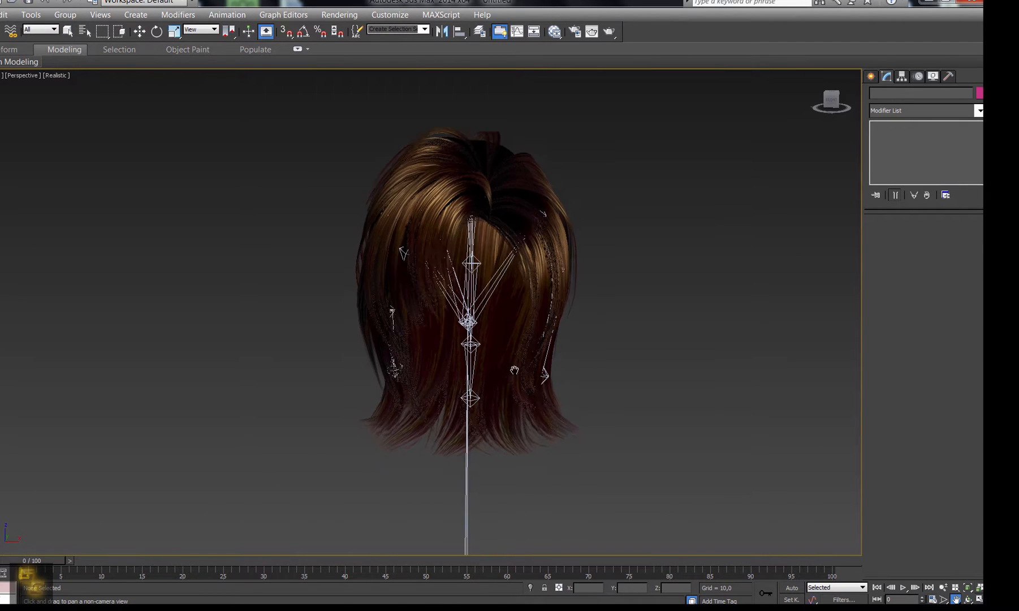
pyautogui.moveTo(840, 99); pyautogui.dragTo(829, 100)
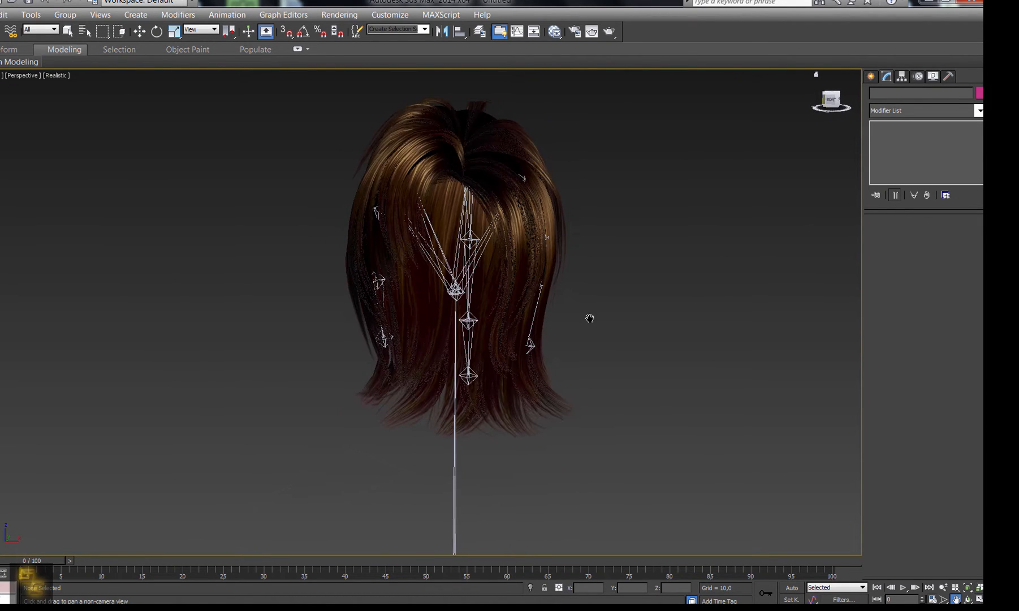
pyautogui.scroll(-4, 590, 317)
pyautogui.moveTo(627, 339); pyautogui.dragTo(571, 310)
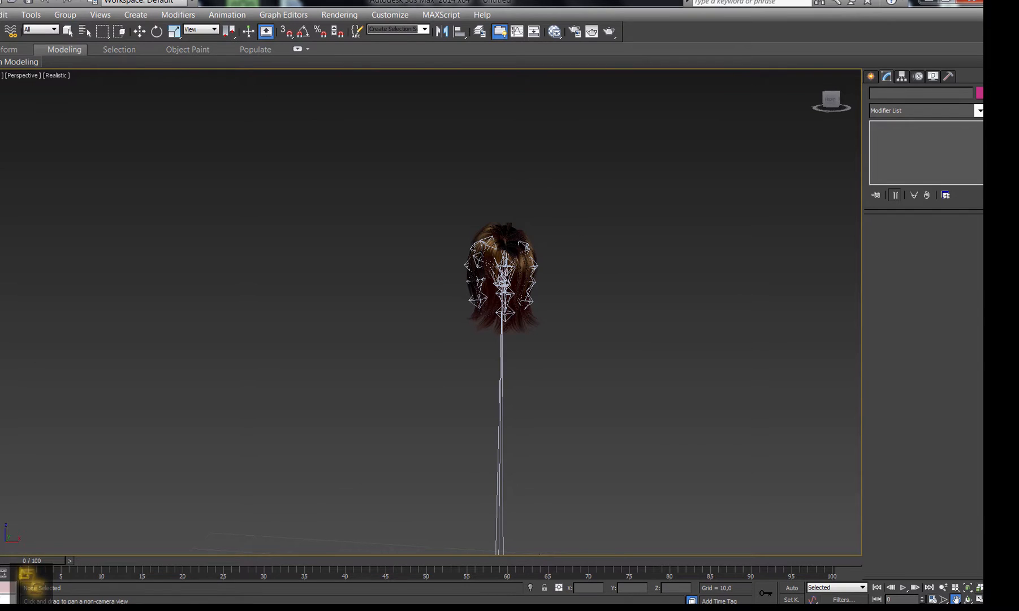
# - Export the hair scene as an FBX file named "hair peggy" in the peggy fbx folder, keeping the current export settings
pyautogui.click(2, 3)
pyautogui.click(13, 223)
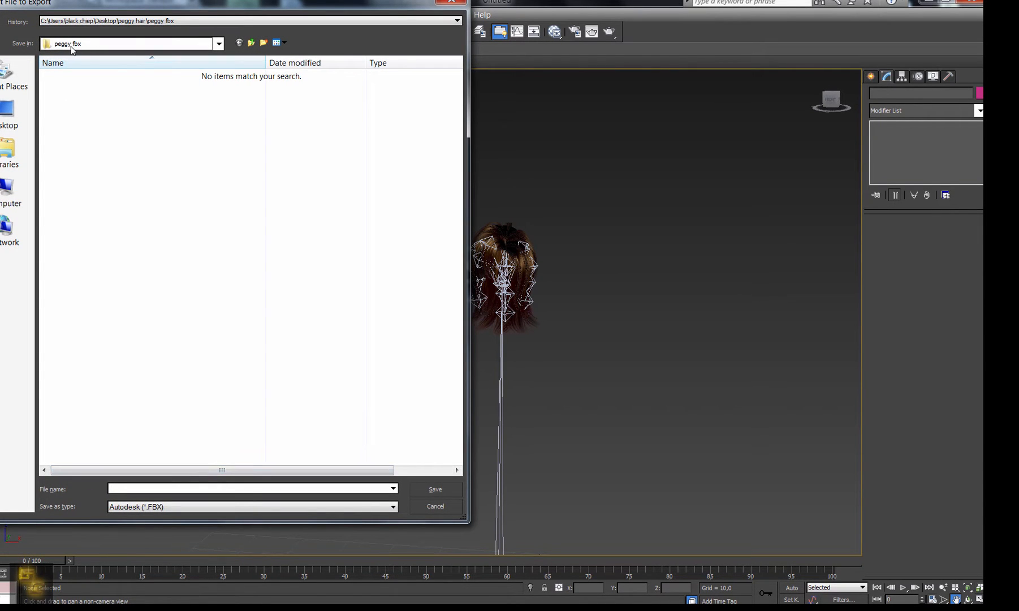
pyautogui.click(124, 488)
pyautogui.write('pe')
pyautogui.write('ha')
pyautogui.write('ir peggy')
pyautogui.click(435, 489)
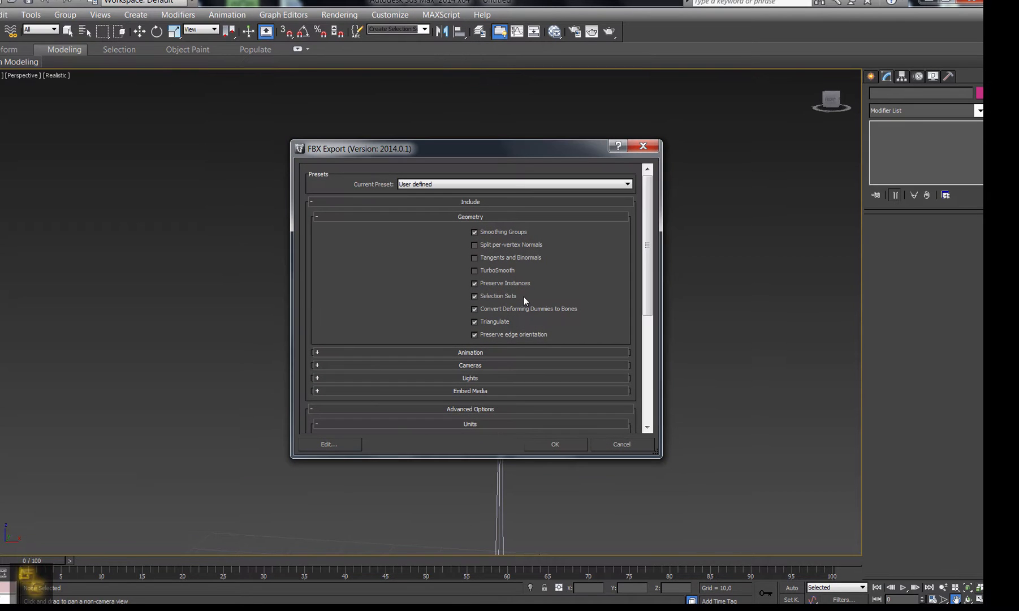
pyautogui.click(540, 445)
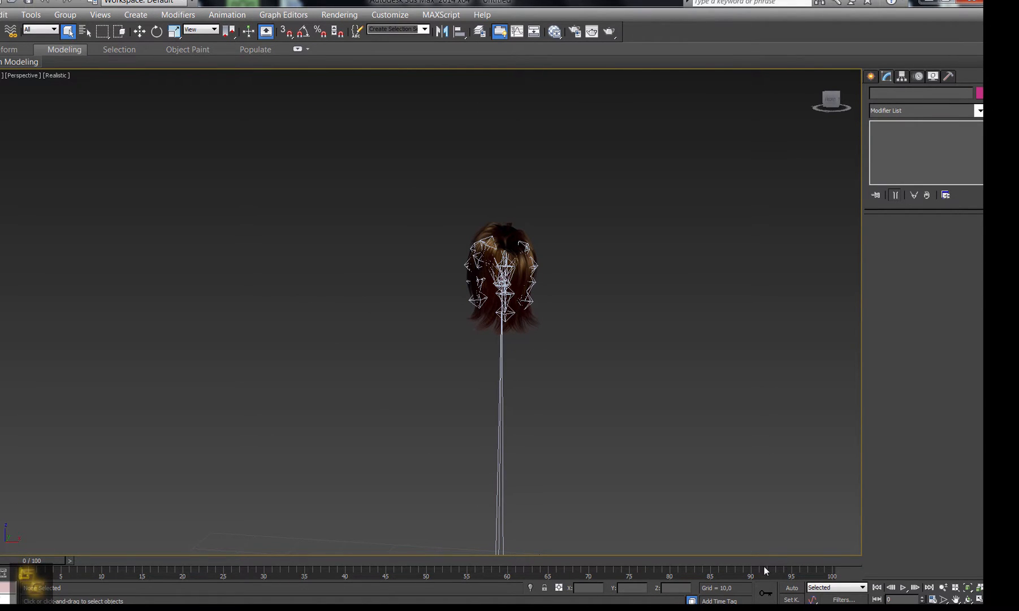
# - Switch to iClone 3DXchange and import the hair peggy FBX file from the peggy fbx folder with its default import options
pyautogui.click(930, 561)
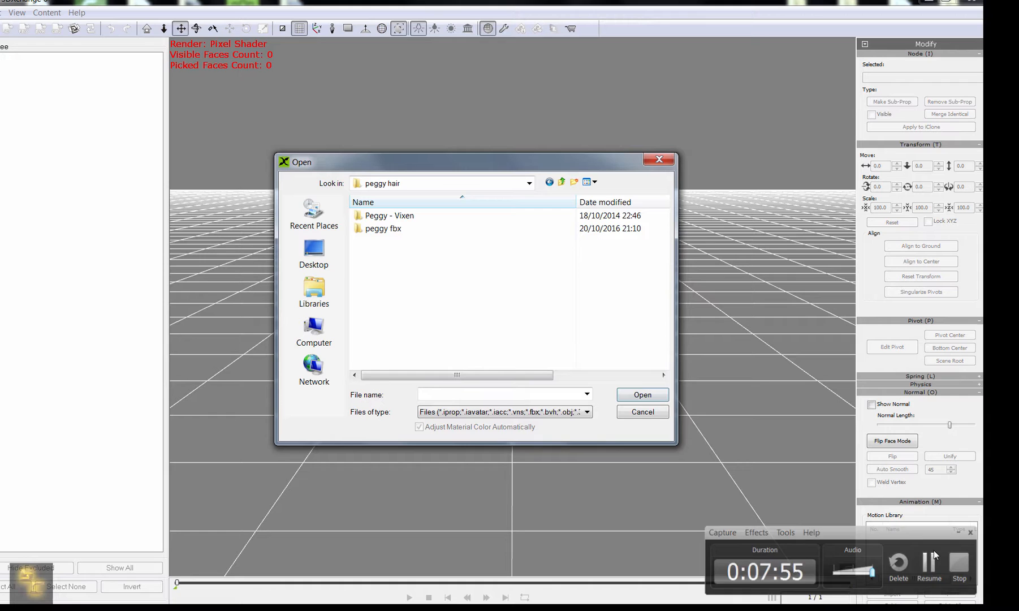
pyautogui.click(929, 561)
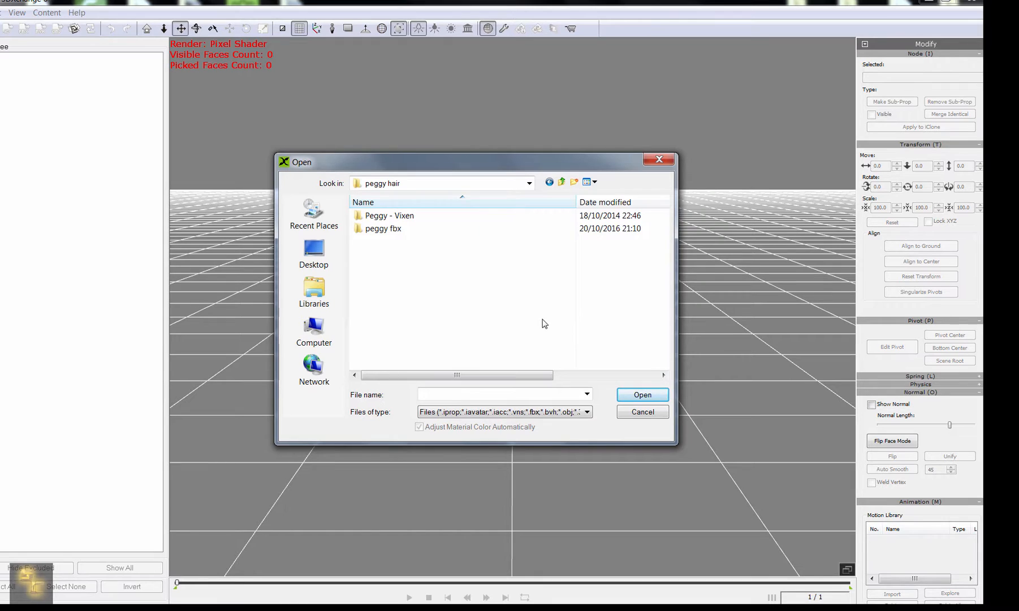
pyautogui.doubleClick(388, 229)
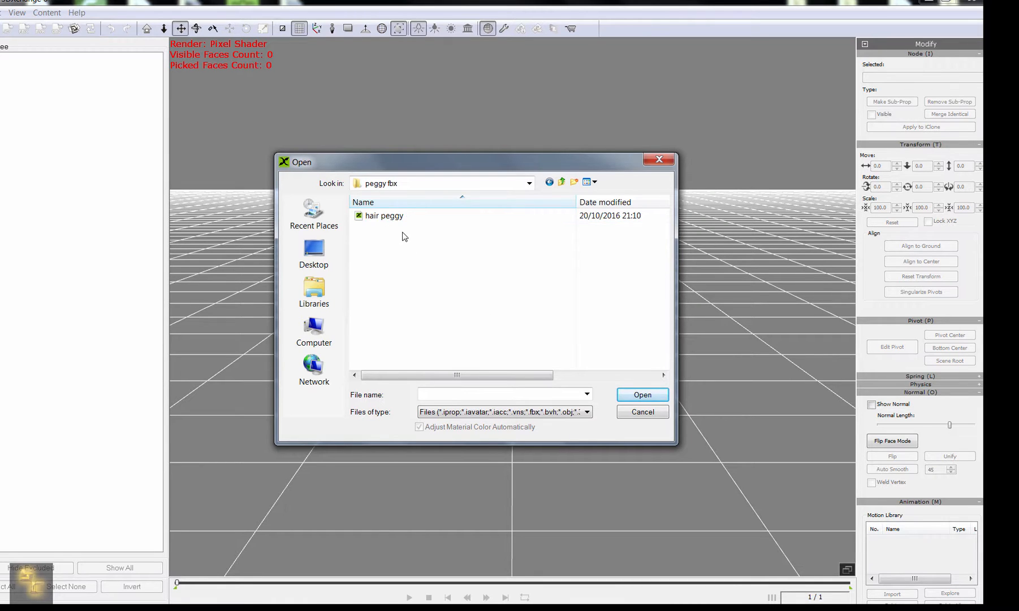
pyautogui.click(400, 216)
pyautogui.click(639, 394)
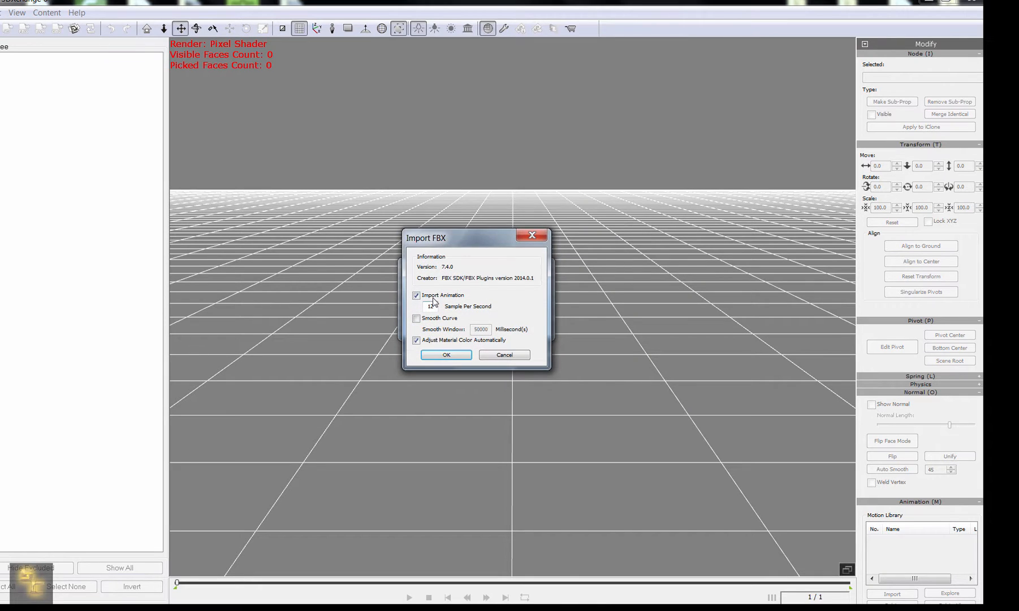
pyautogui.click(444, 355)
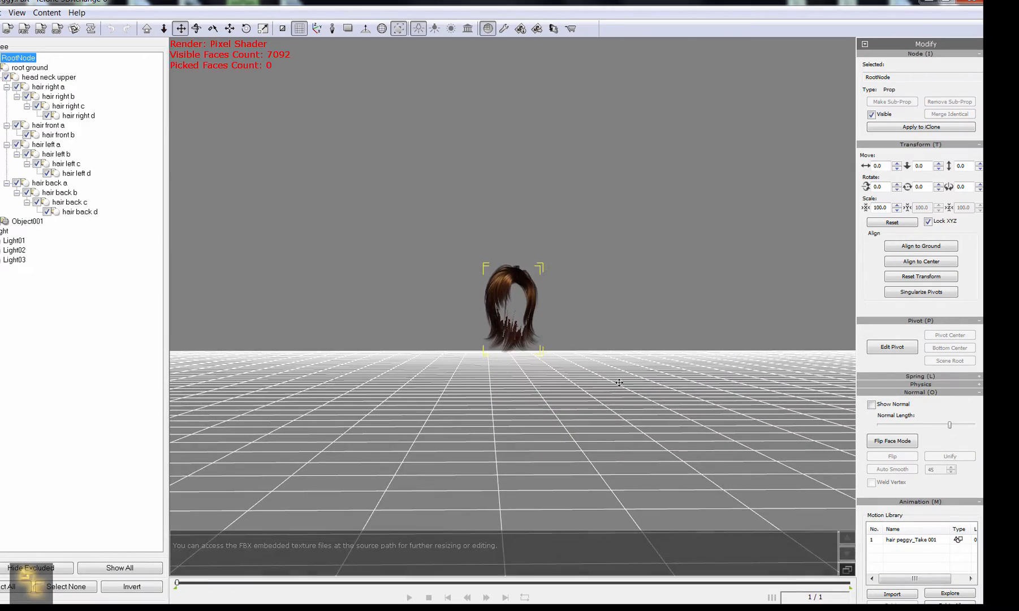
pyautogui.moveTo(620, 382)
pyautogui.mouseDown()
pyautogui.moveTo(605, 389)
pyautogui.moveTo(591, 179)
pyautogui.moveTo(651, 431)
pyautogui.moveTo(636, 385)
pyautogui.mouseUp()
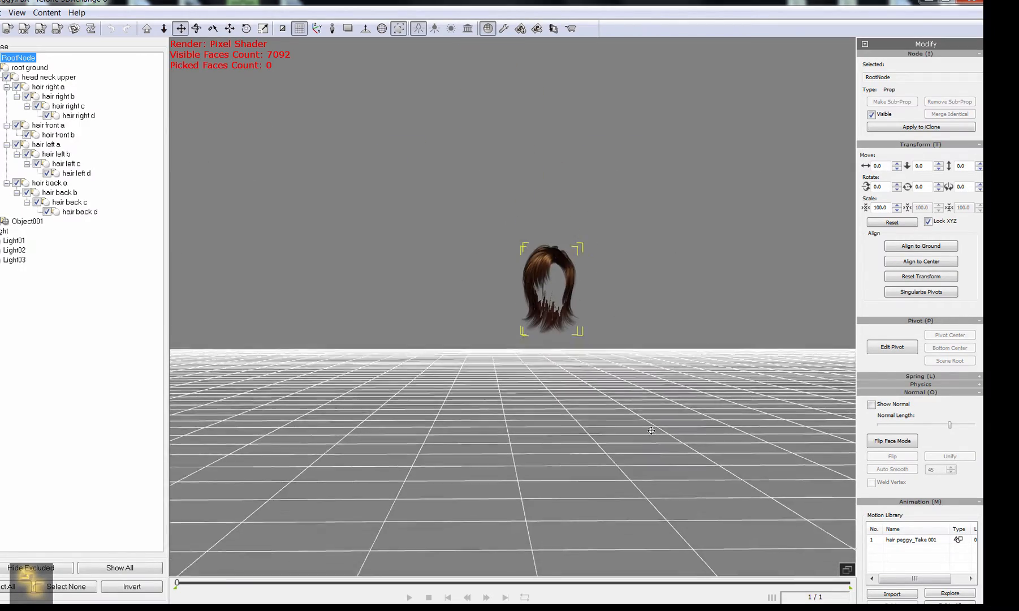
pyautogui.moveTo(635, 385); pyautogui.dragTo(623, 405, button='right')
pyautogui.moveTo(596, 341); pyautogui.dragTo(586, 375)
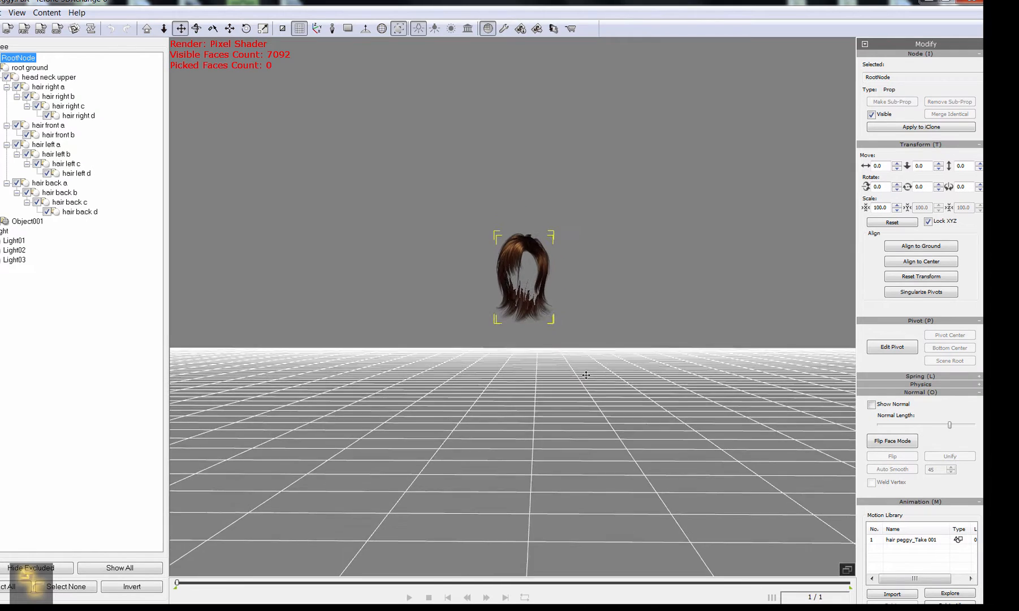
pyautogui.scroll(3, 586, 375)
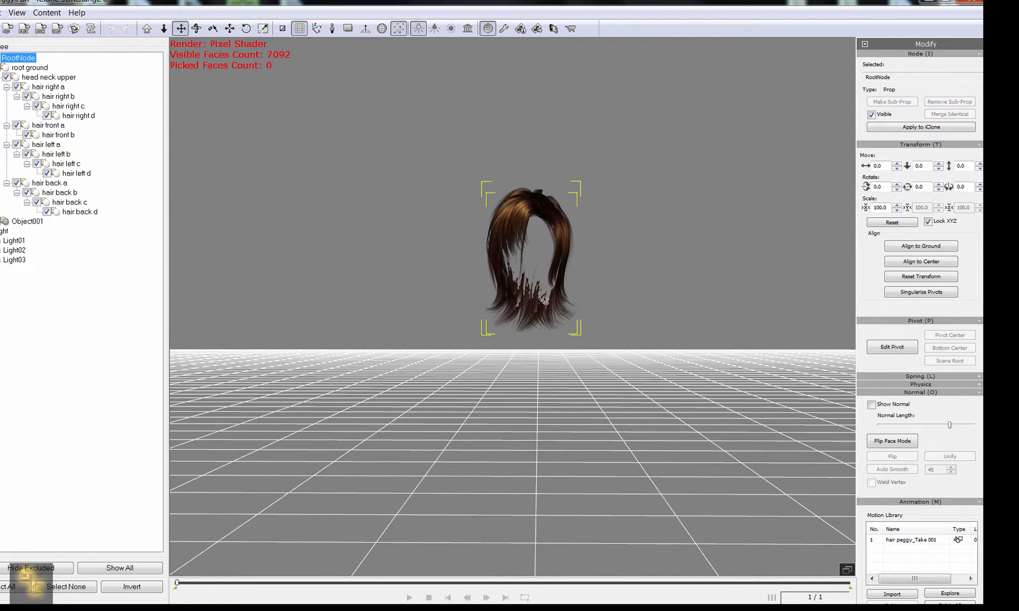
pyautogui.moveTo(544, 299); pyautogui.dragTo(552, 322, button='right')
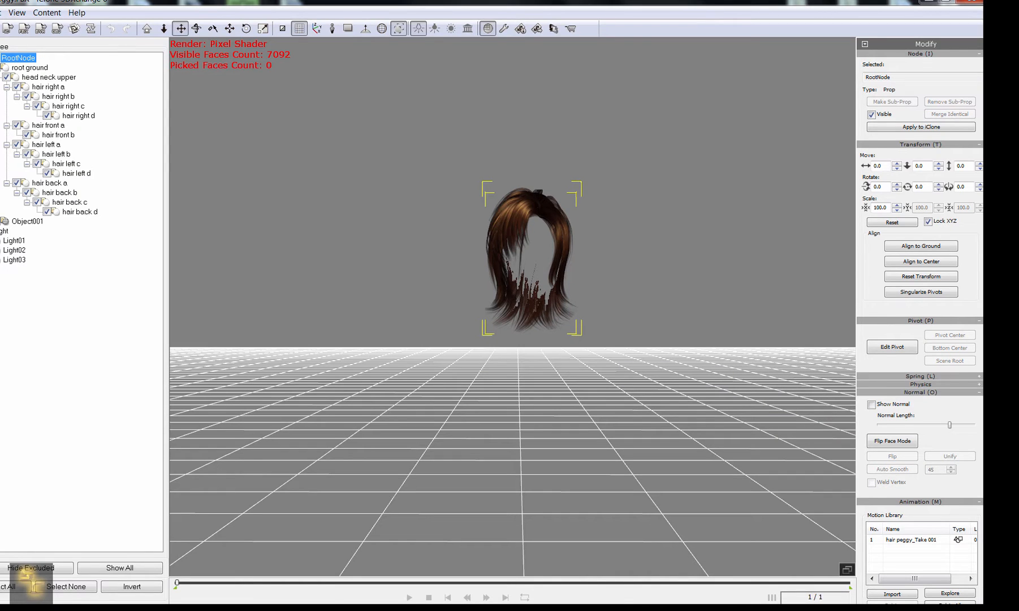
# - Select all nodes of the hair model and load the red texture from the Peggy - Vixen folder as the diffuse map
pyautogui.click(16, 586)
pyautogui.scroll(-2, 972, 301)
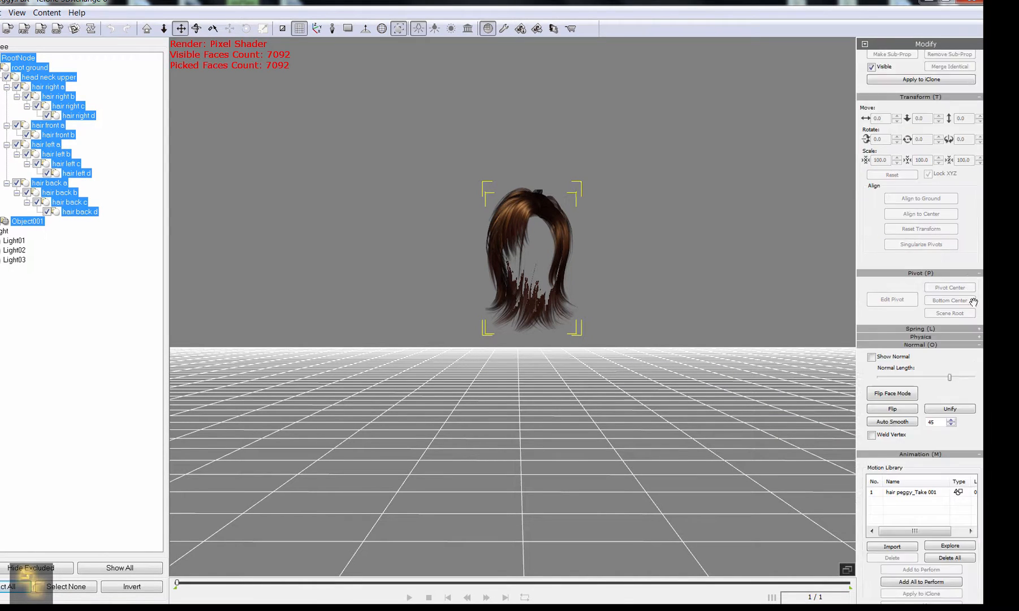
pyautogui.scroll(-10, 973, 301)
pyautogui.scroll(-10, 891, 376)
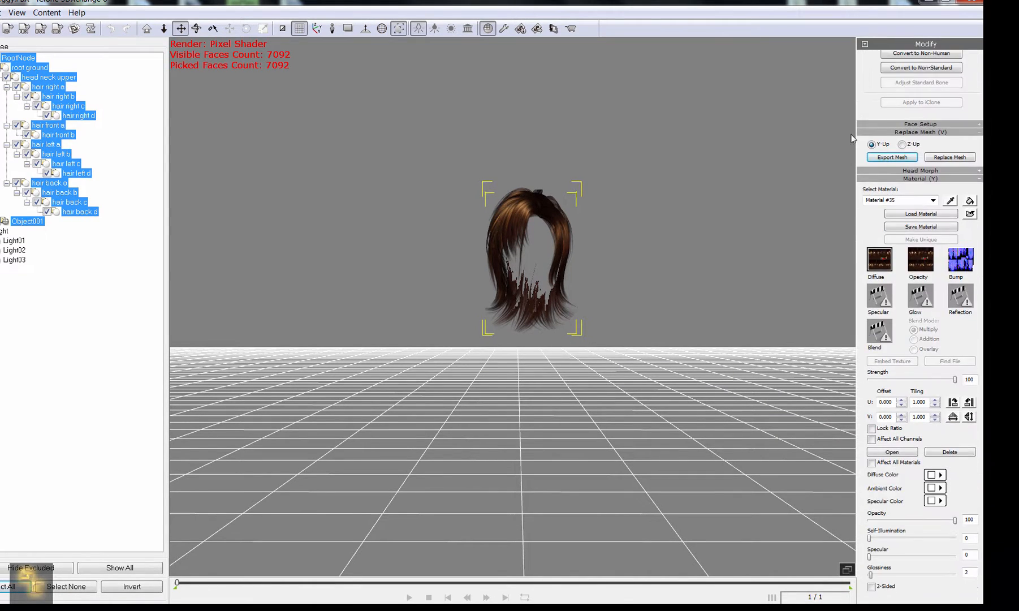
pyautogui.click(933, 201)
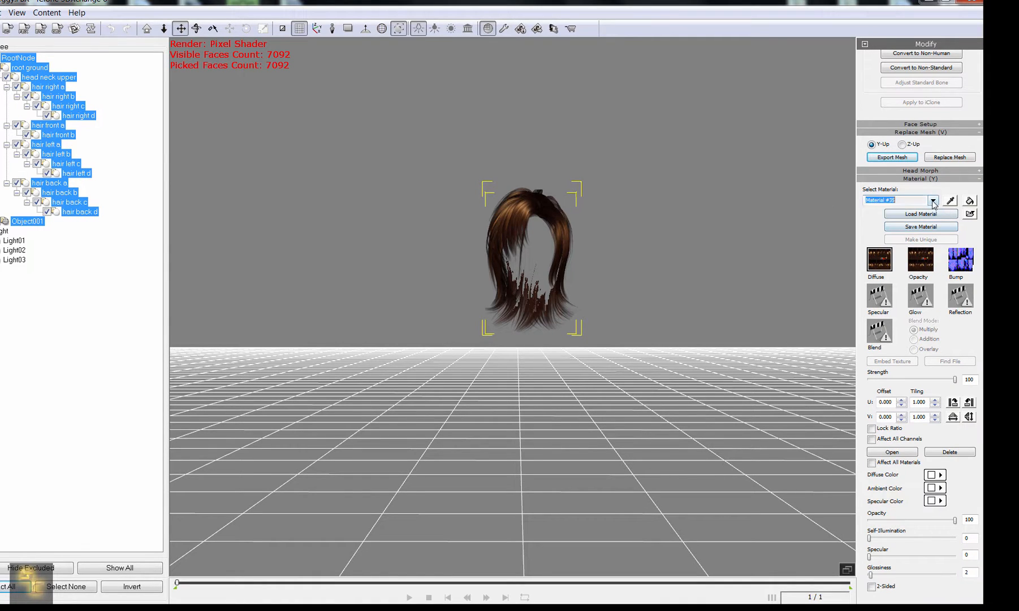
pyautogui.click(933, 202)
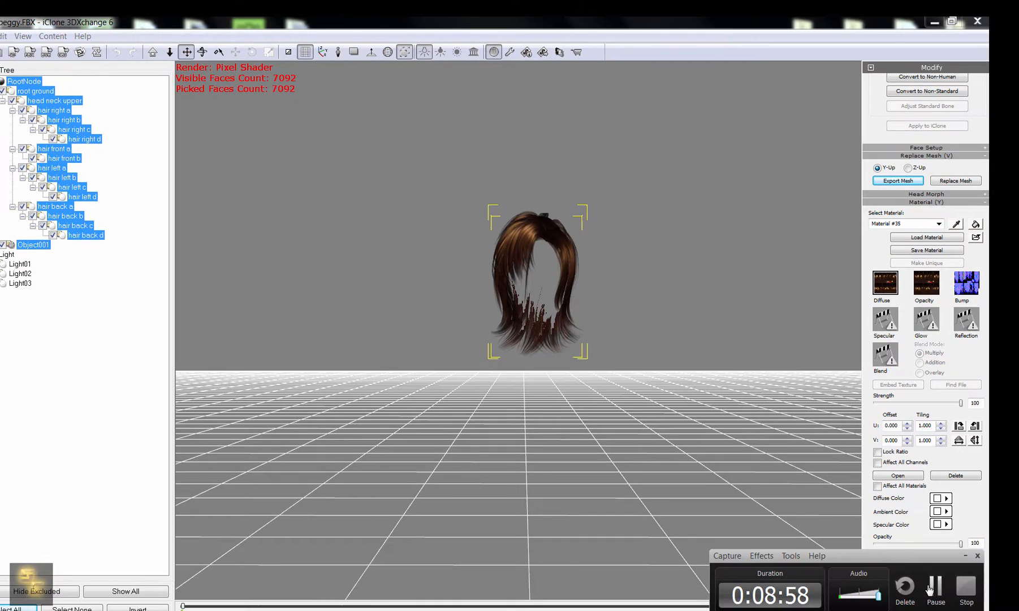
pyautogui.doubleClick(931, 267)
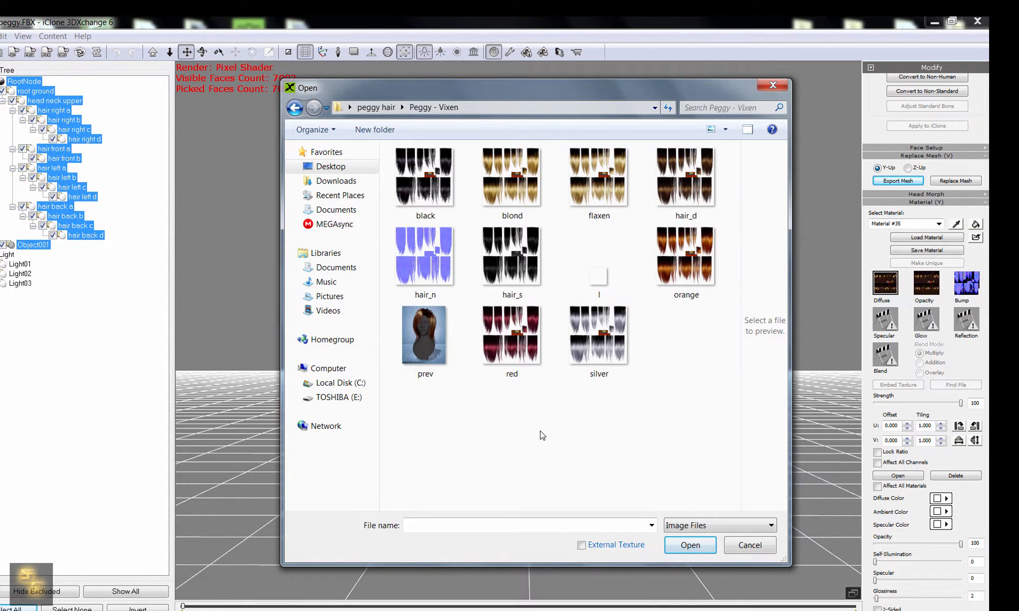
pyautogui.click(535, 378)
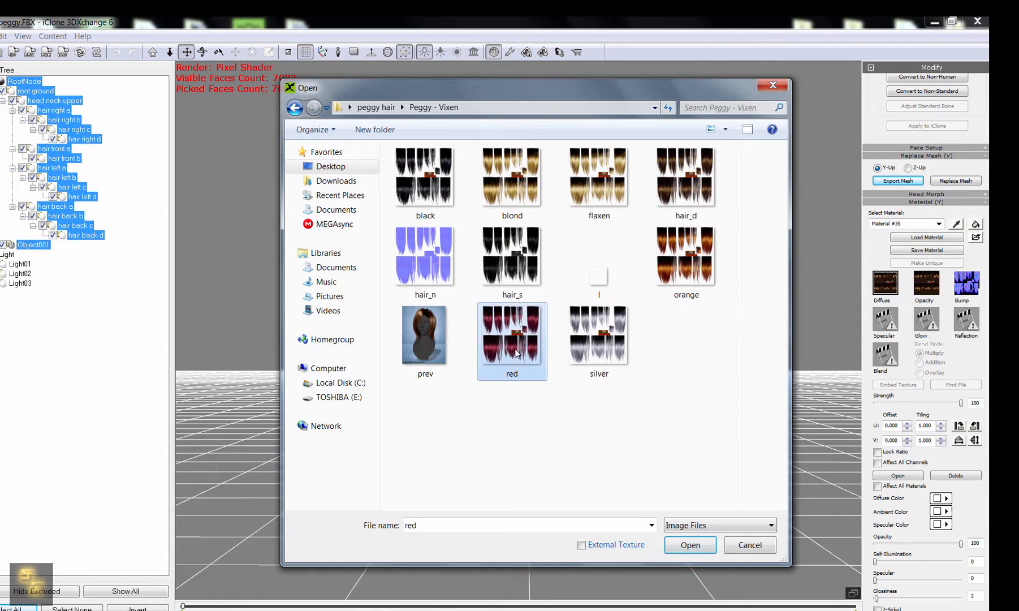
pyautogui.doubleClick(515, 323)
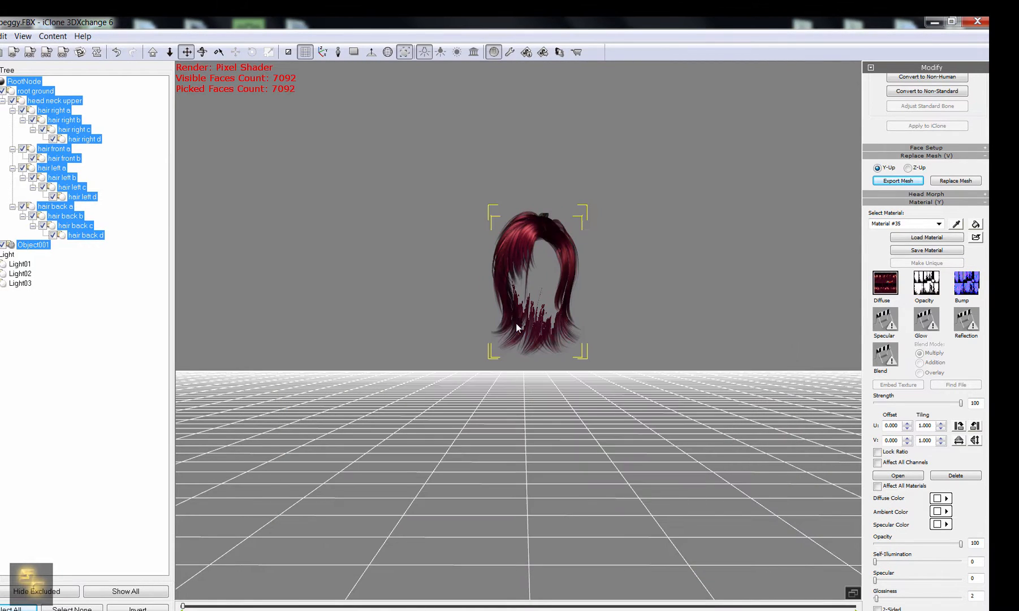
# - Make the hair material two-sided
pyautogui.moveTo(557, 273); pyautogui.dragTo(555, 376, button='right')
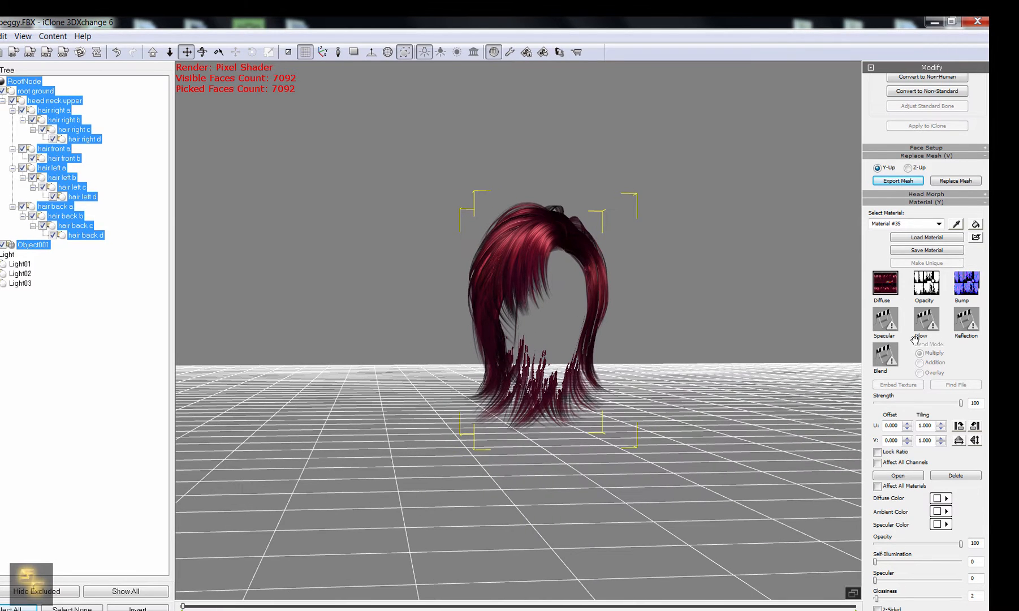
pyautogui.moveTo(949, 369); pyautogui.dragTo(955, 304)
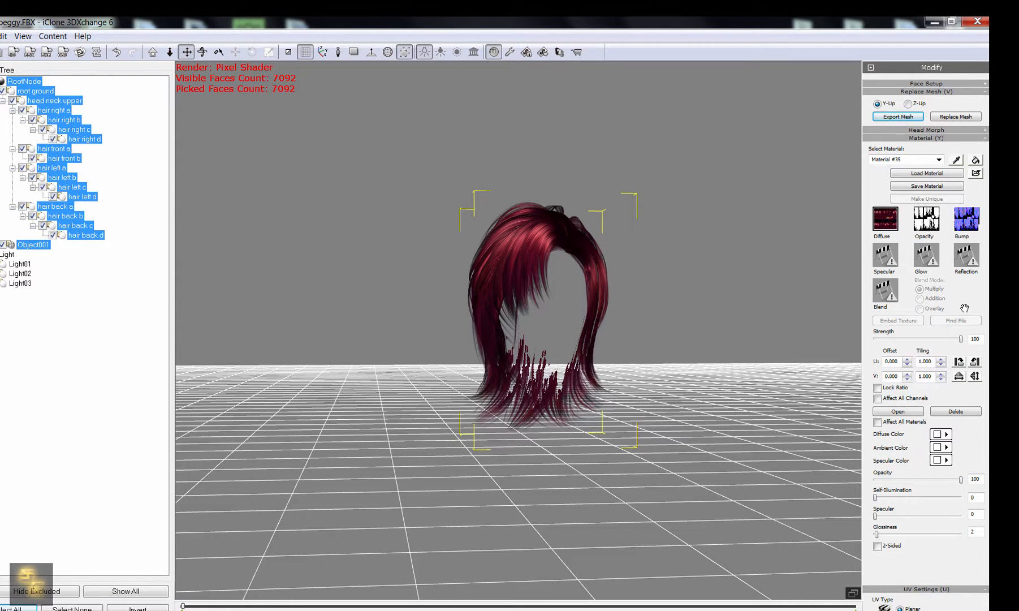
pyautogui.moveTo(964, 307); pyautogui.dragTo(942, 189)
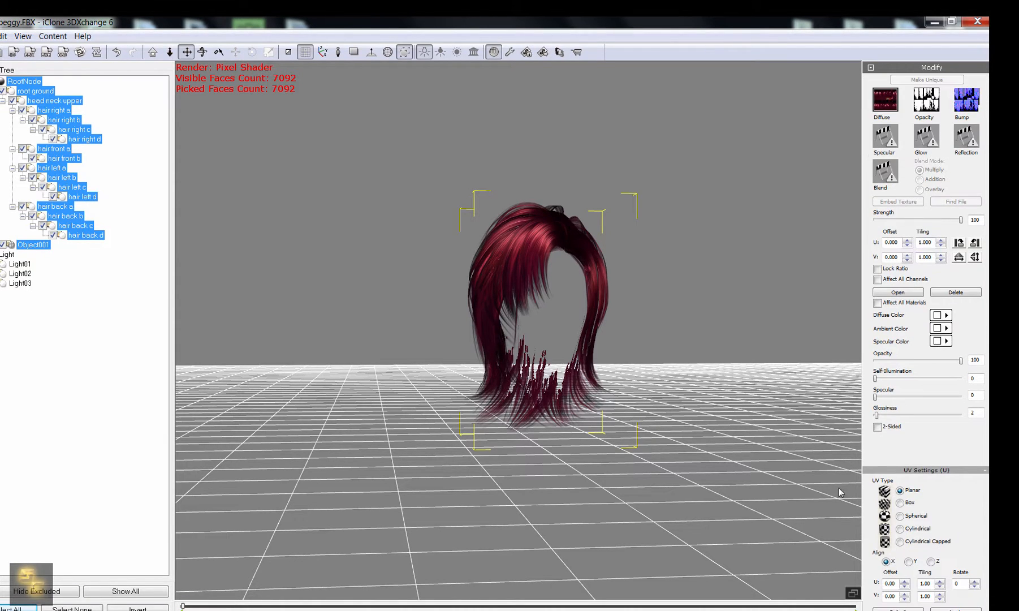
pyautogui.click(877, 427)
pyautogui.moveTo(536, 298); pyautogui.dragTo(547, 302, button='right')
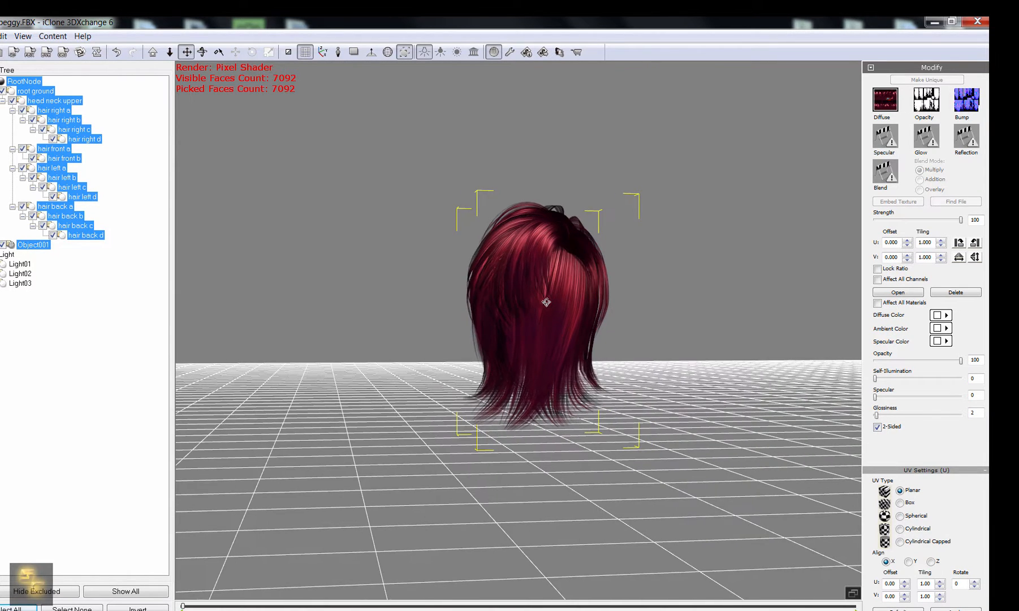
# - Load the hair_s texture as the specular map and set the hair material's Specular to 75 and Glossiness to 79
pyautogui.doubleClick(876, 145)
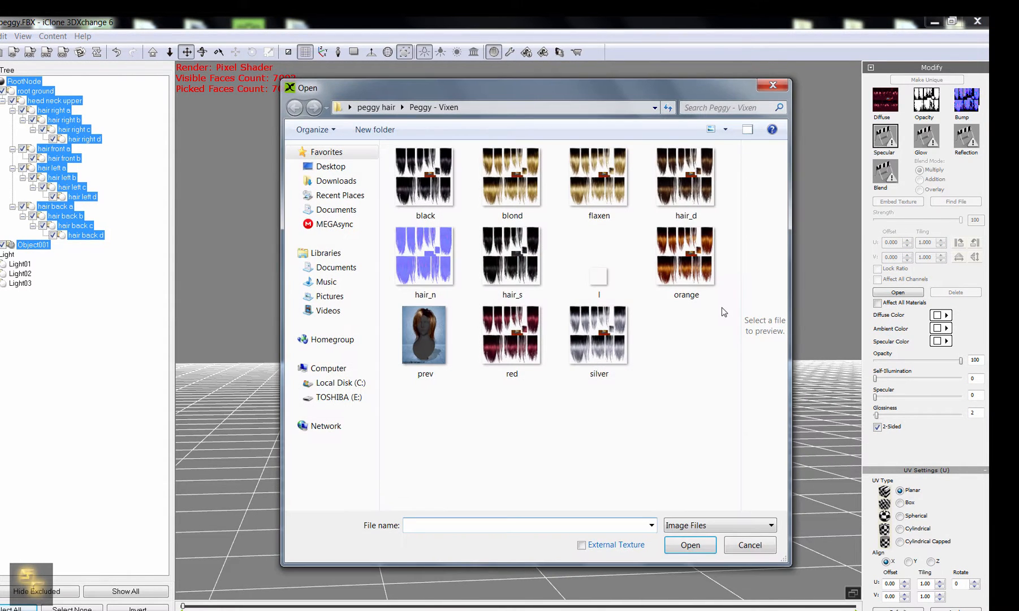
pyautogui.click(496, 263)
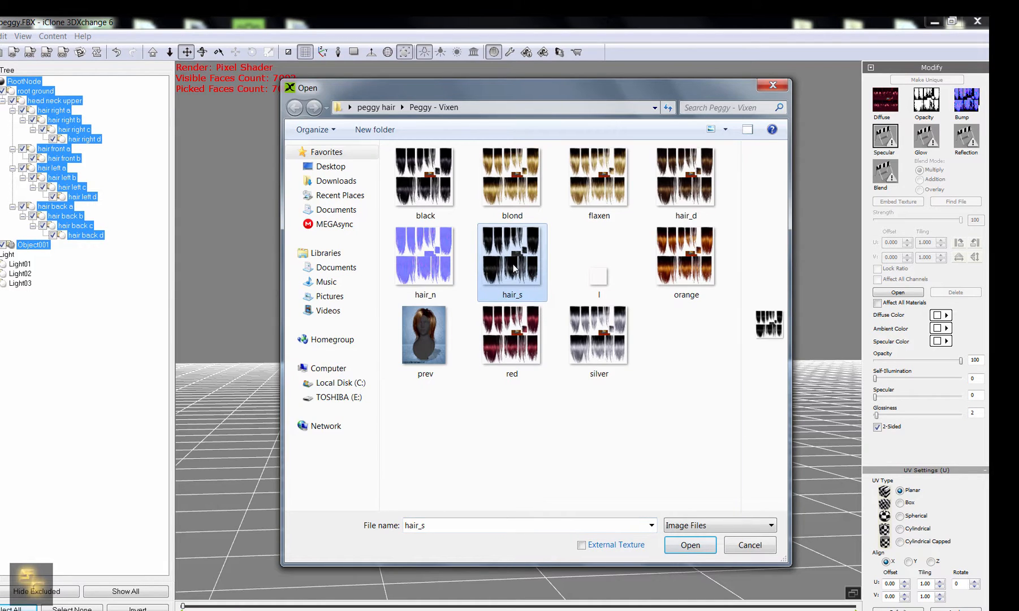
pyautogui.doubleClick(515, 268)
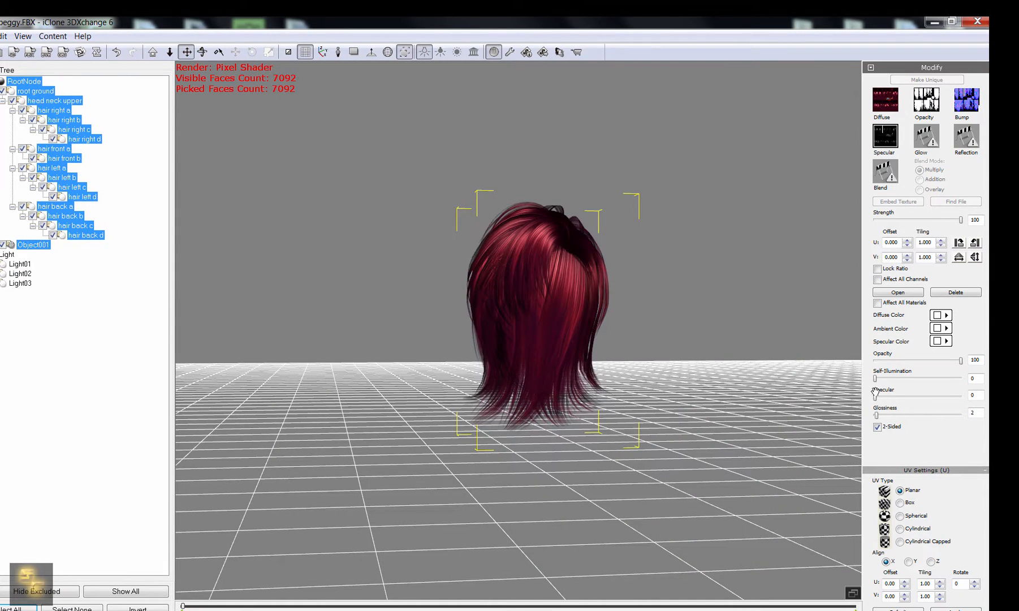
pyautogui.moveTo(876, 396)
pyautogui.mouseDown()
pyautogui.moveTo(941, 414)
pyautogui.moveTo(874, 402)
pyautogui.moveTo(899, 402)
pyautogui.moveTo(881, 406)
pyautogui.mouseUp()
pyautogui.moveTo(291, 166); pyautogui.dragTo(311, 413, button='right')
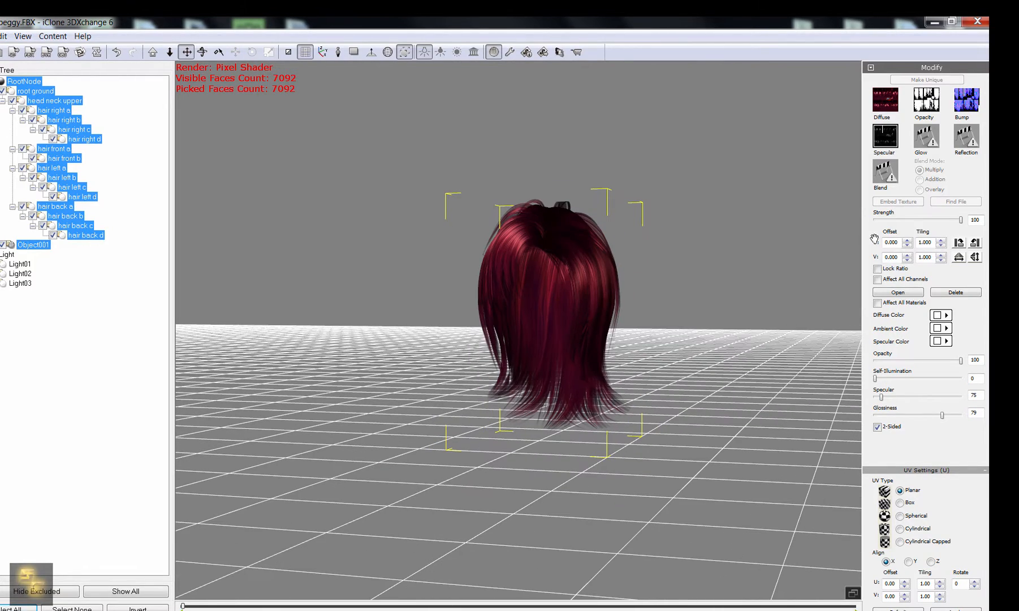
# - Load the plain white texture from the Peggy - Vixen folder as the hair material's blend map
pyautogui.doubleClick(880, 167)
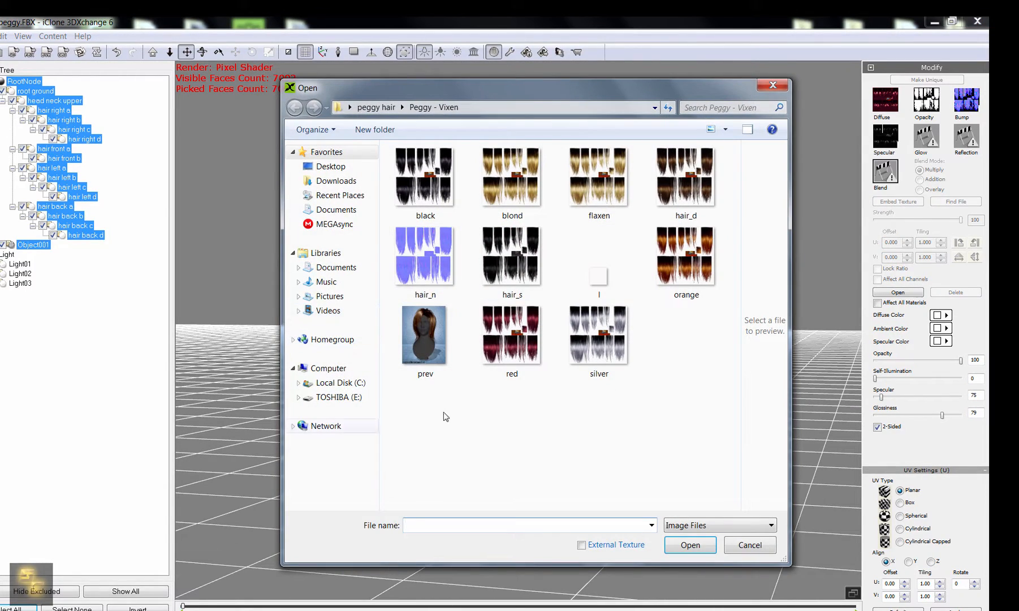
pyautogui.doubleClick(597, 269)
pyautogui.moveTo(560, 249); pyautogui.dragTo(575, 296, button='right')
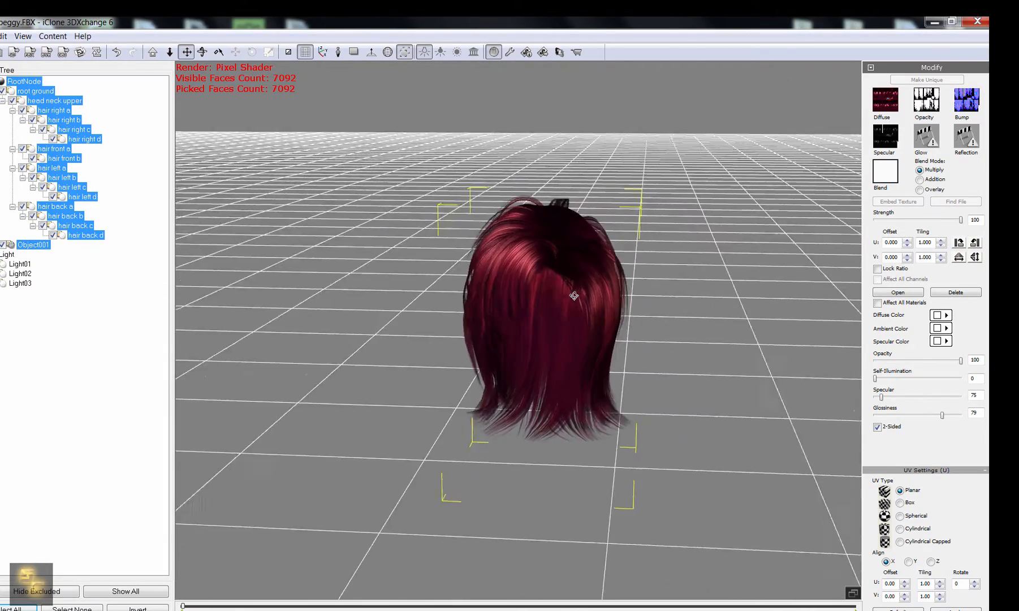
pyautogui.scroll(-5, 607, 348)
pyautogui.moveTo(606, 348); pyautogui.dragTo(587, 352, button='right')
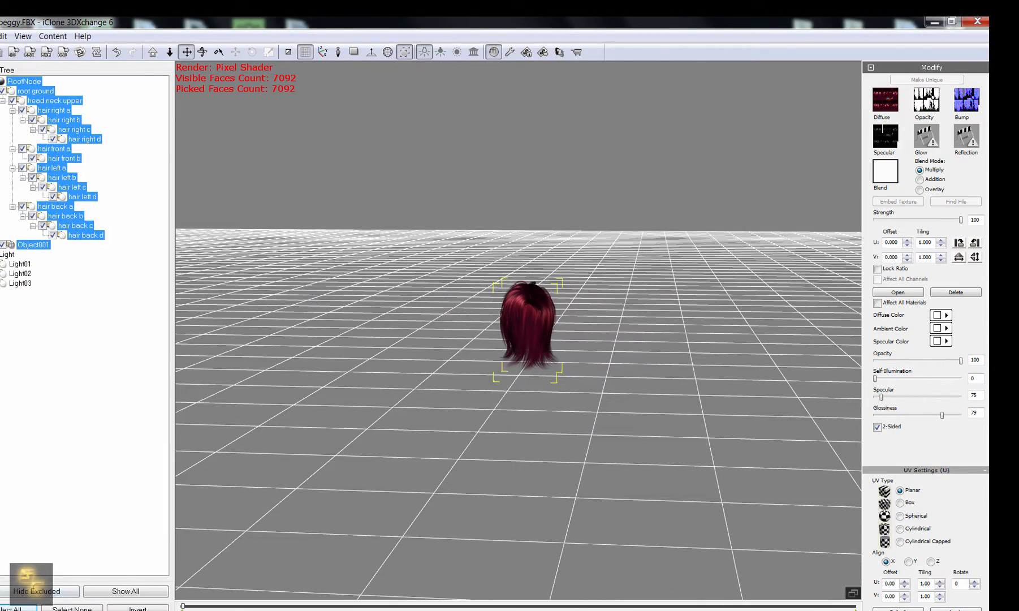
# - Auto-smooth the hair's normals at 60 with Weld Vertex enabled
pyautogui.moveTo(954, 176); pyautogui.dragTo(955, 594)
pyautogui.moveTo(881, 278); pyautogui.dragTo(847, 569)
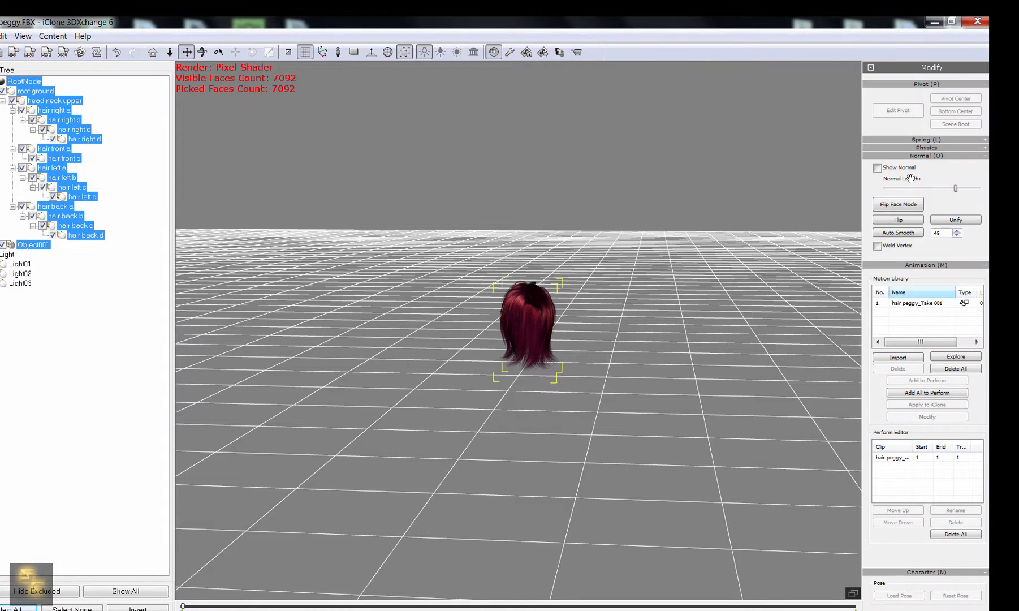
pyautogui.doubleClick(941, 233)
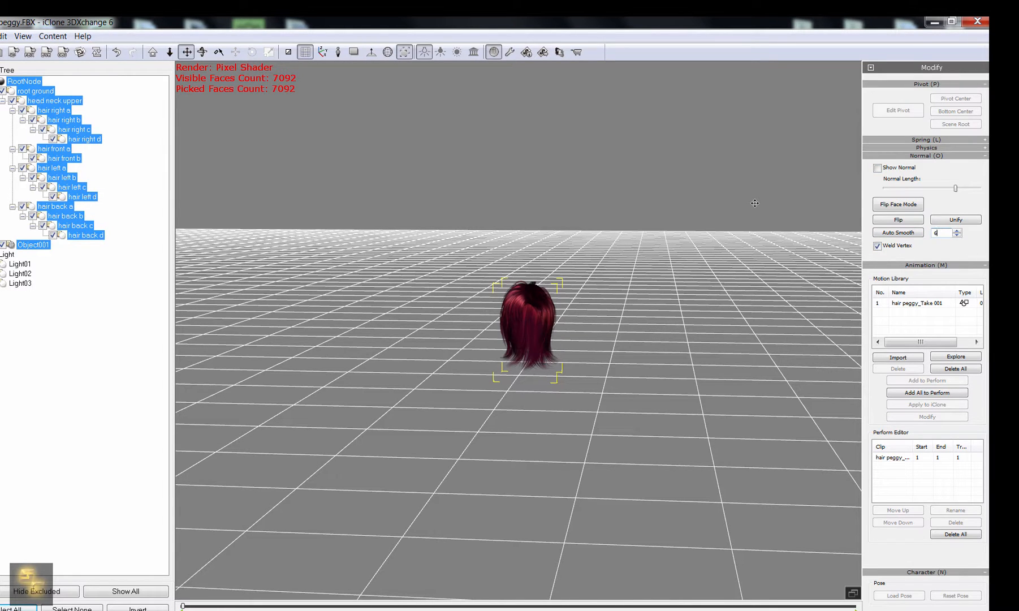
pyautogui.click(898, 232)
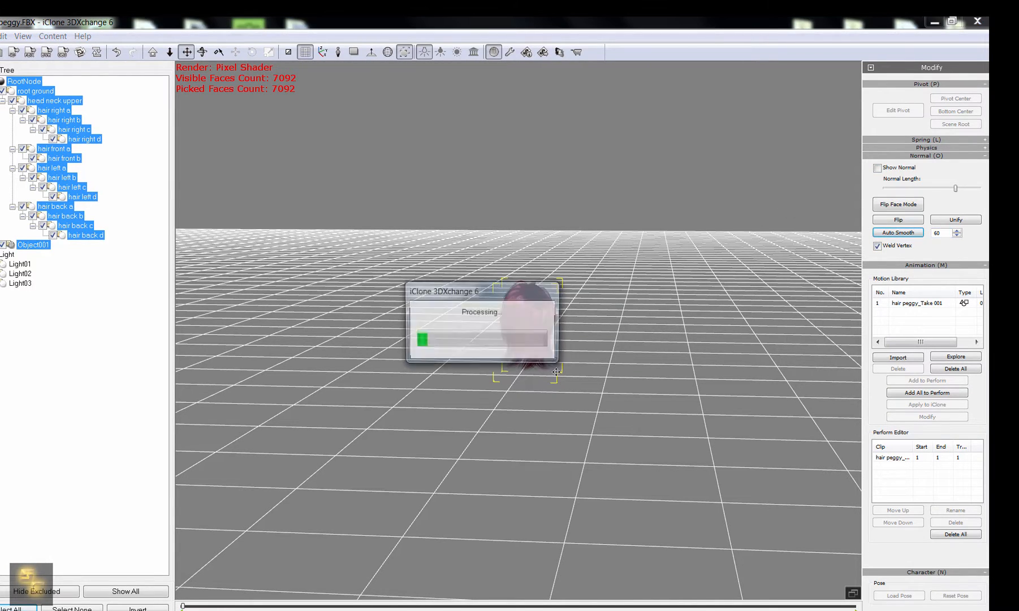
# - Examine the smoothed hair model up close and from several angles
pyautogui.scroll(5, 516, 311)
pyautogui.moveTo(516, 311)
pyautogui.mouseDown(button='right')
pyautogui.moveTo(724, 370)
pyautogui.moveTo(533, 313)
pyautogui.mouseUp(button='right')
pyautogui.moveTo(612, 318); pyautogui.dragTo(555, 252, button='right')
pyautogui.moveTo(570, 327); pyautogui.dragTo(527, 308, button='right')
pyautogui.scroll(-3, 488, 346)
pyautogui.scroll(-2, 488, 346)
pyautogui.scroll(4, 528, 284)
pyautogui.moveTo(637, 311); pyautogui.dragTo(564, 357, button='right')
pyautogui.scroll(-4, 565, 358)
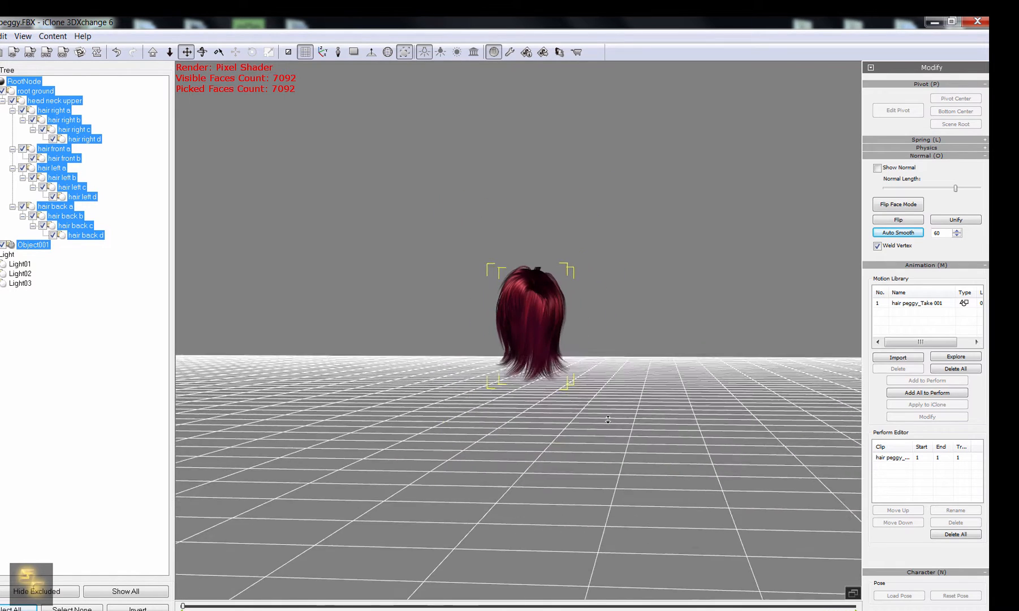
# - Export the hair as an iClone 6 prop named hair peggy with the default geometry, 4096x4096 texture and destination settings
pyautogui.click(1, 36)
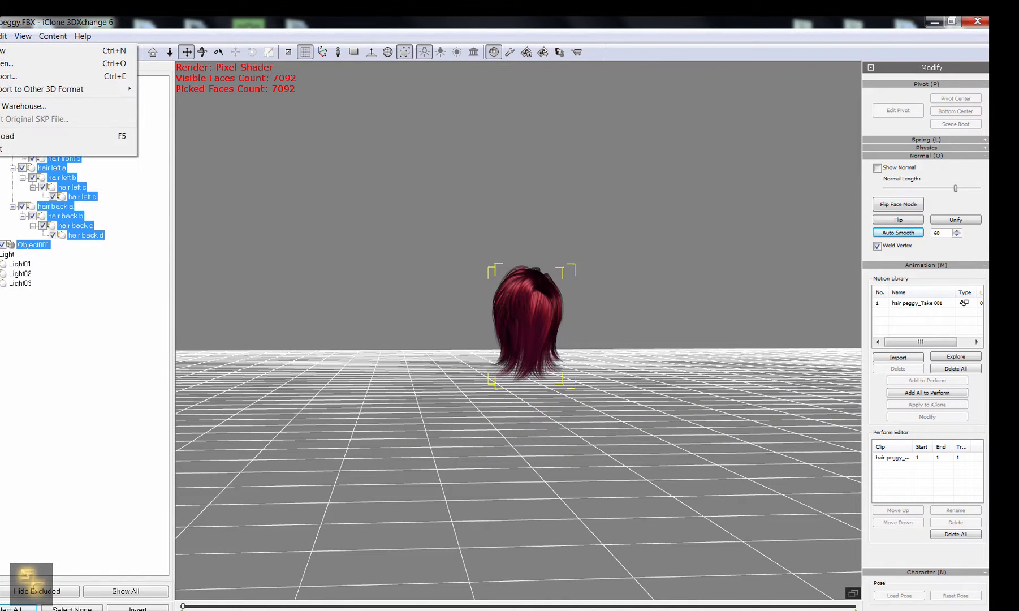
pyautogui.click(4, 78)
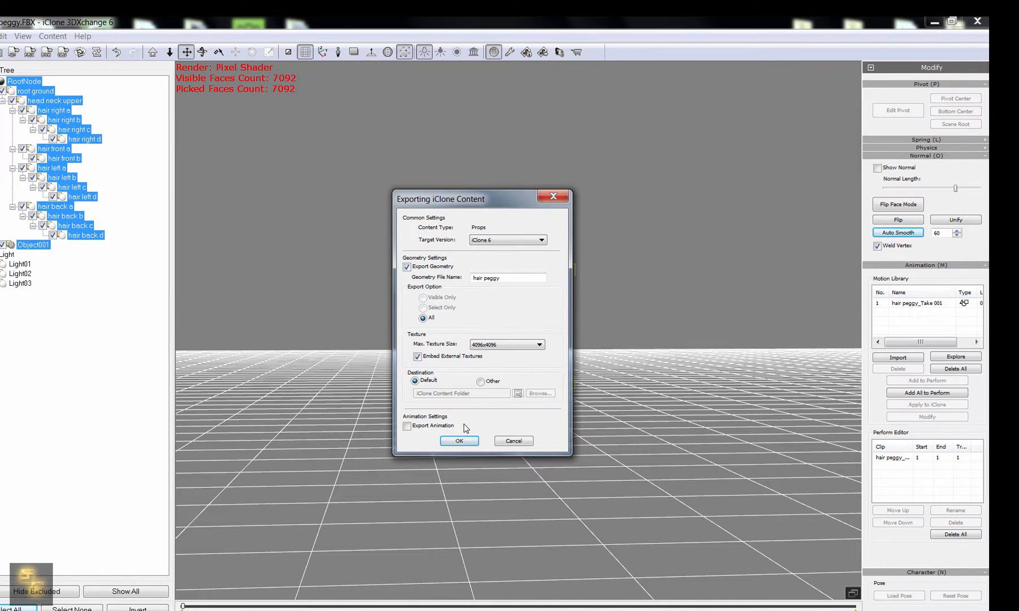
pyautogui.click(459, 441)
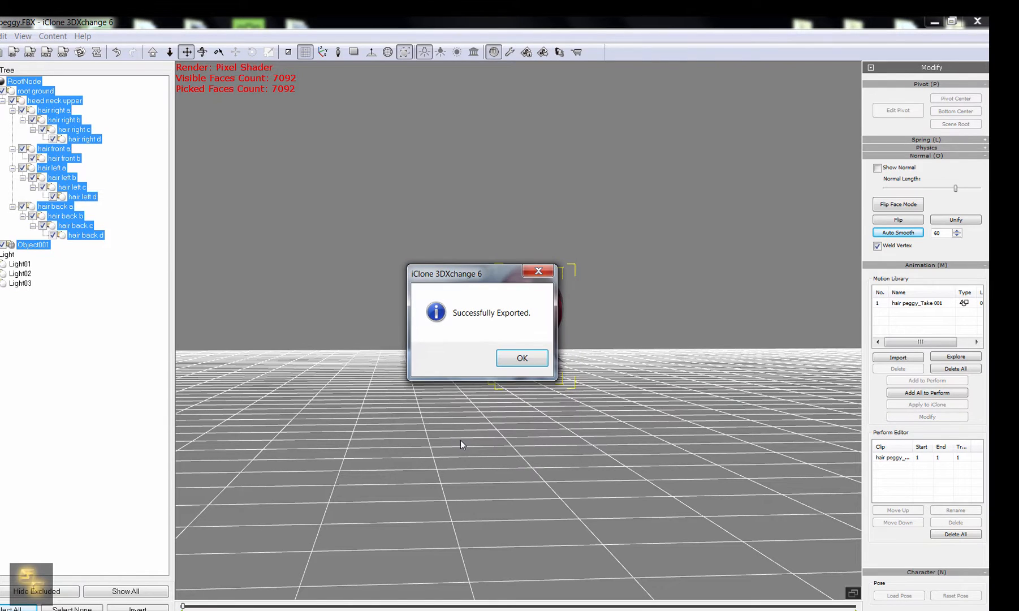
pyautogui.click(522, 358)
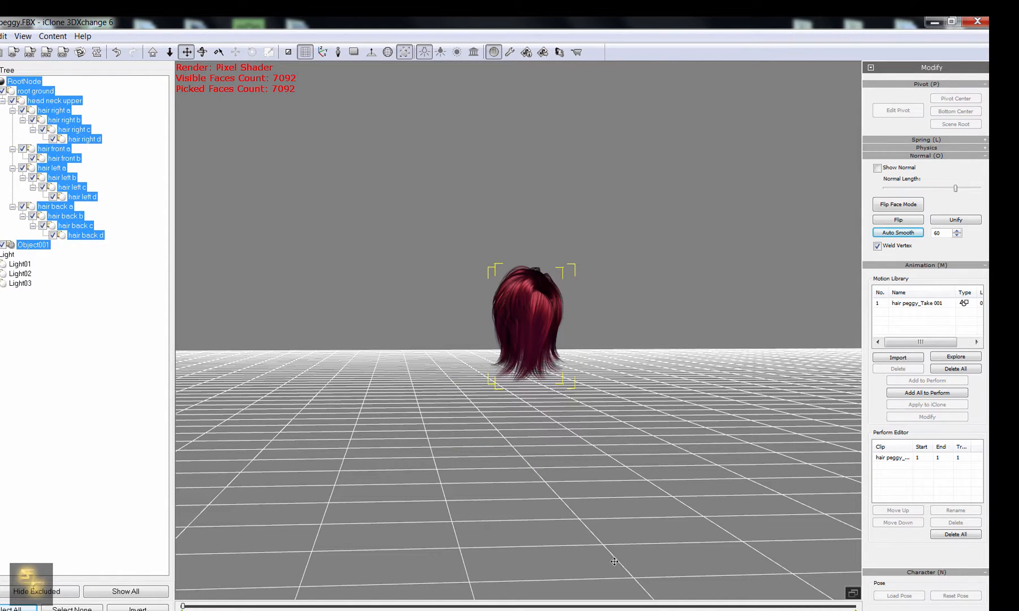
pyautogui.moveTo(772, 610)
pyautogui.click(772, 610)
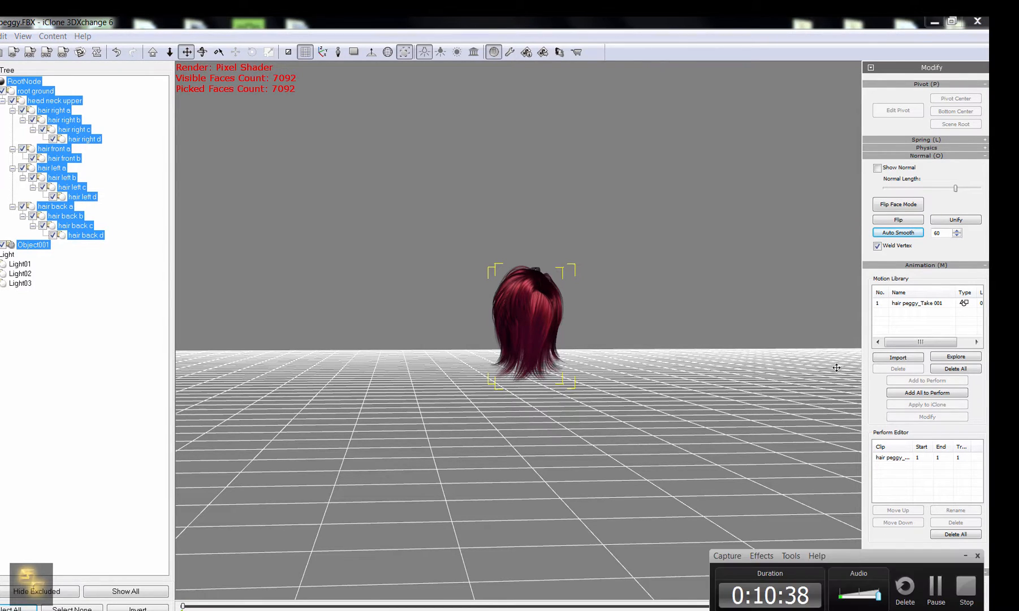
pyautogui.click(936, 586)
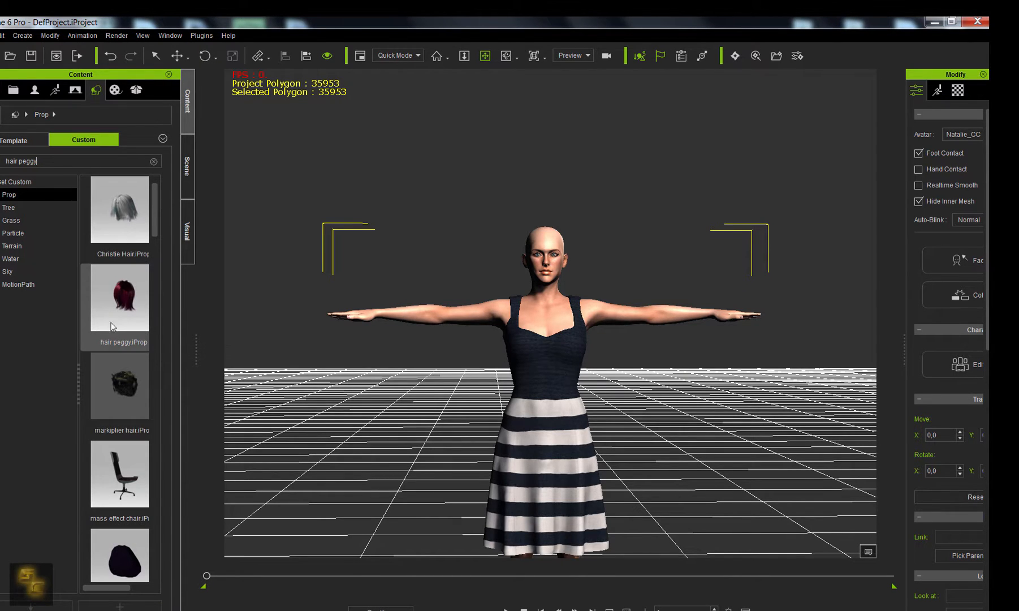
# - Add the hair peggy prop from the custom props to the iClone scene with the bald avatar
pyautogui.doubleClick(112, 307)
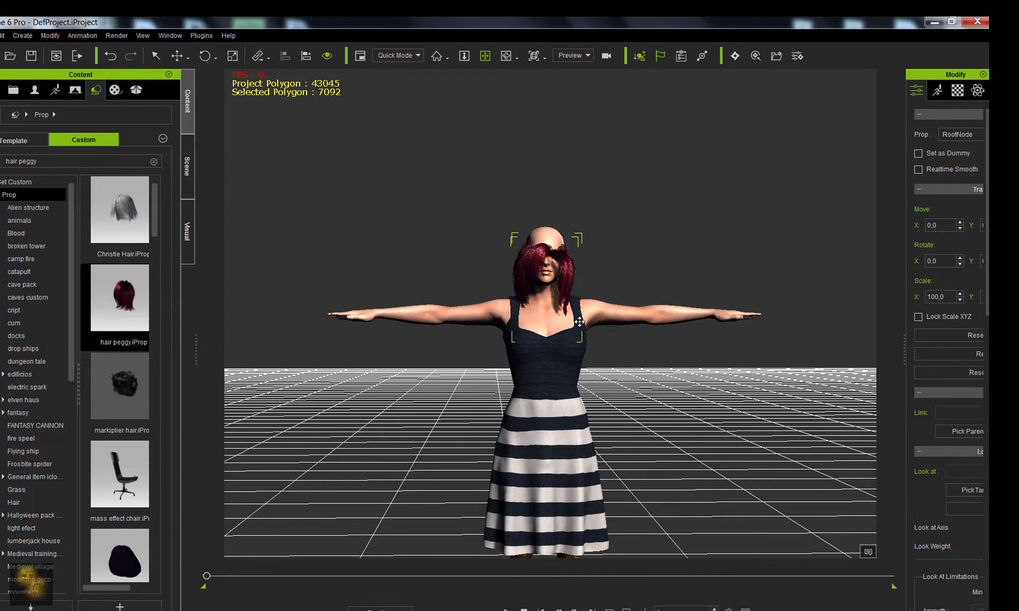
pyautogui.moveTo(581, 345); pyautogui.dragTo(581, 382)
pyautogui.moveTo(581, 382); pyautogui.dragTo(461, 415, button='right')
# - Set the hair prop's pivot to the centre using the Middle quick set
pyautogui.click(177, 56)
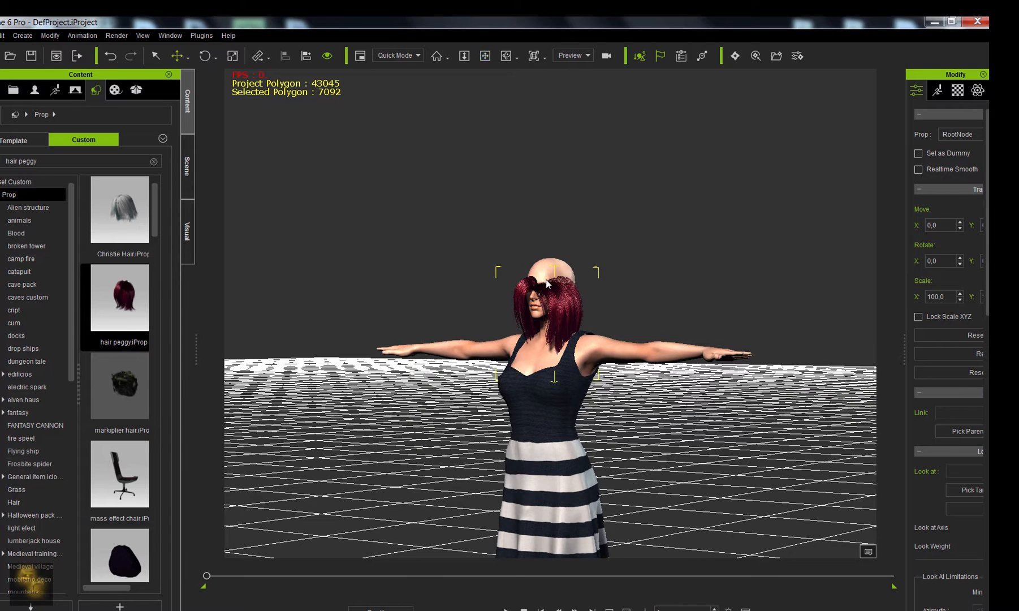
pyautogui.scroll(-3, 540, 292)
pyautogui.moveTo(540, 408); pyautogui.dragTo(539, 342)
pyautogui.moveTo(588, 364); pyautogui.dragTo(456, 390, button='right')
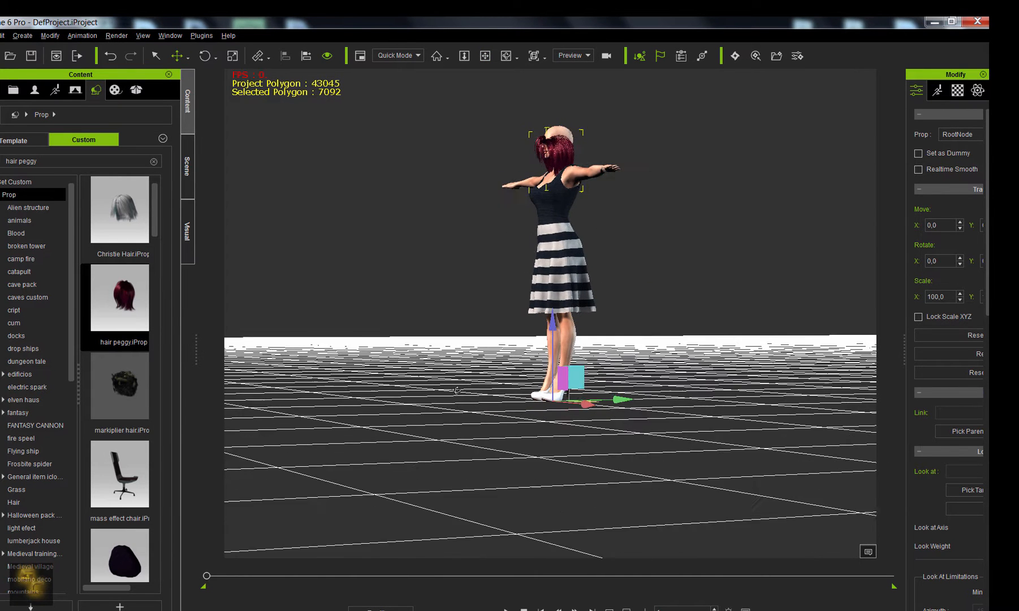
pyautogui.scroll(1, 592, 389)
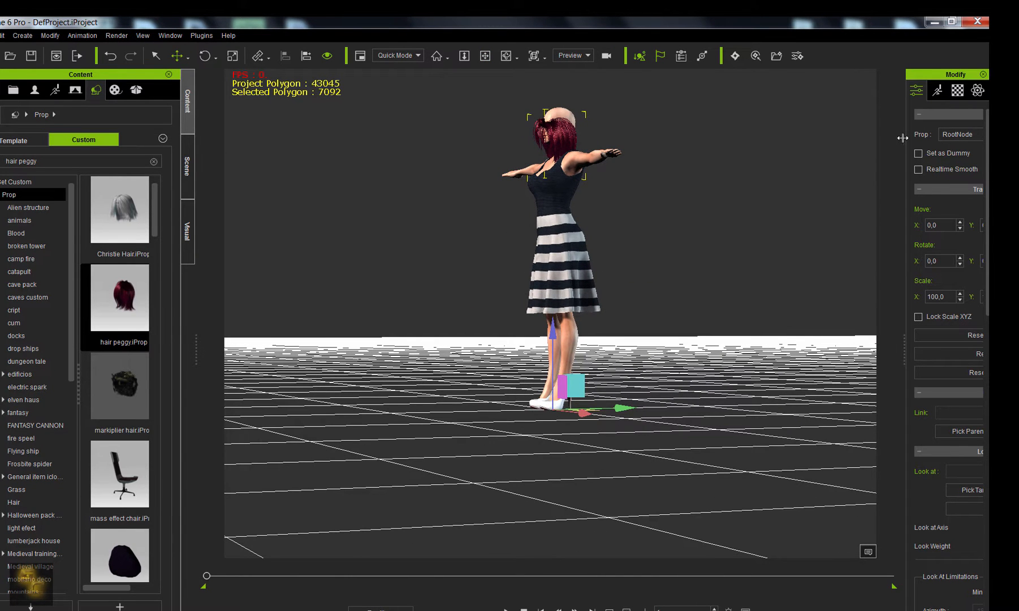
pyautogui.moveTo(902, 138); pyautogui.dragTo(763, 140)
pyautogui.scroll(-8, 835, 423)
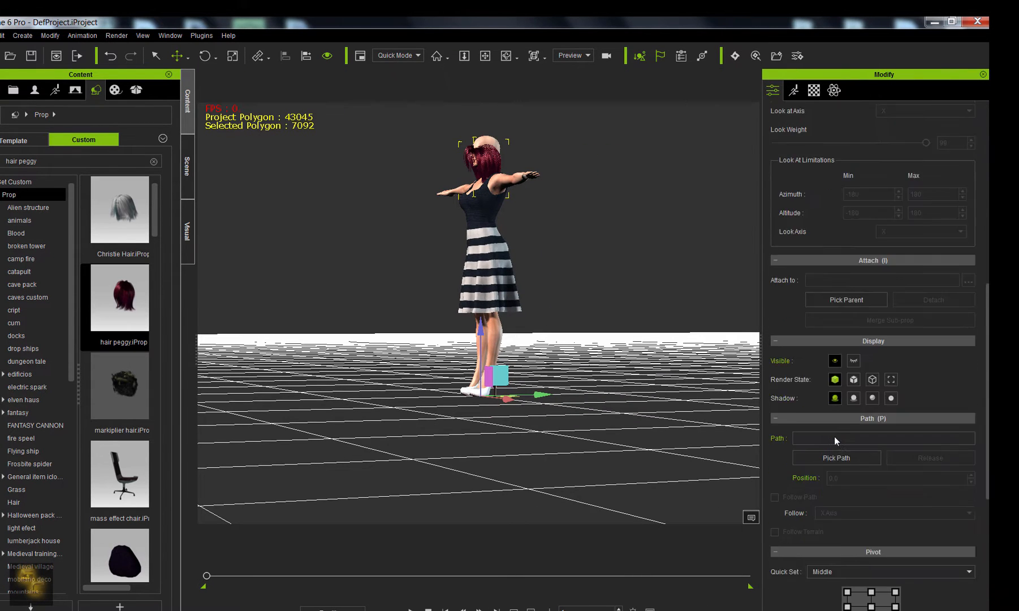
pyautogui.scroll(-2, 834, 440)
pyautogui.click(871, 544)
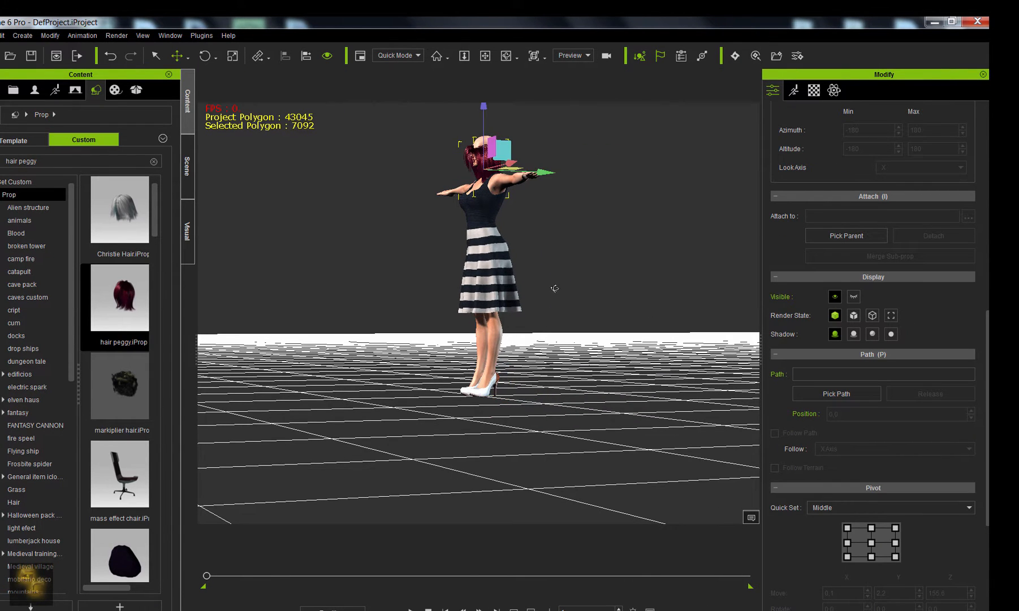
# - Move the hair prop vertically until it sits on top of the avatar's head
pyautogui.moveTo(552, 288); pyautogui.dragTo(482, 288, button='right')
pyautogui.scroll(3, 478, 283)
pyautogui.moveTo(475, 248); pyautogui.dragTo(465, 314, button='middle')
pyautogui.scroll(3, 465, 314)
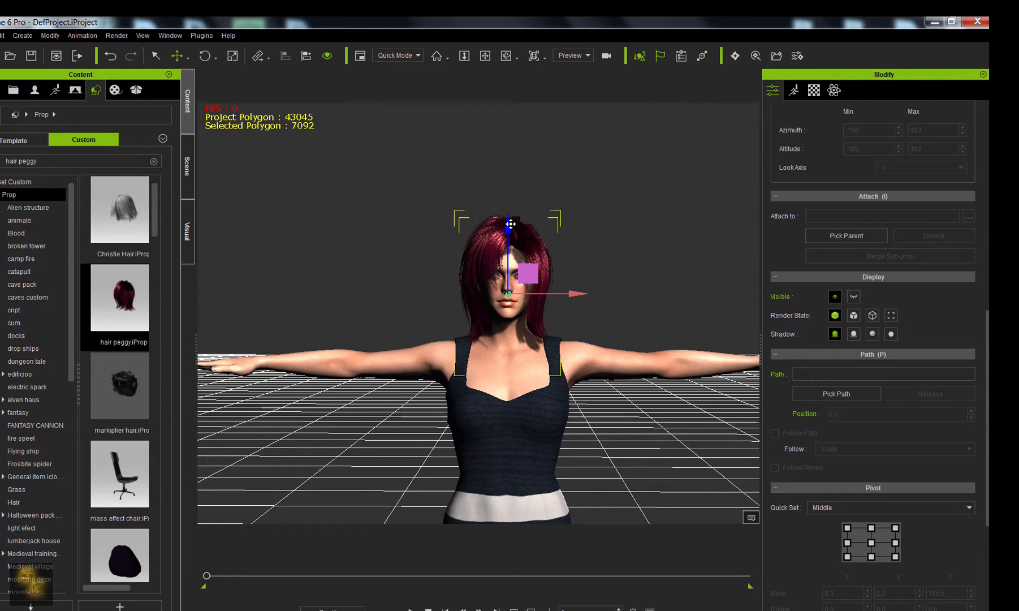
pyautogui.moveTo(510, 223); pyautogui.dragTo(511, 228)
# - Shift the hair backward along the Y axis to align it with the head in side view
pyautogui.moveTo(408, 317); pyautogui.dragTo(219, 325, button='right')
pyautogui.moveTo(427, 331); pyautogui.dragTo(445, 304, button='right')
pyautogui.scroll(1, 639, 334)
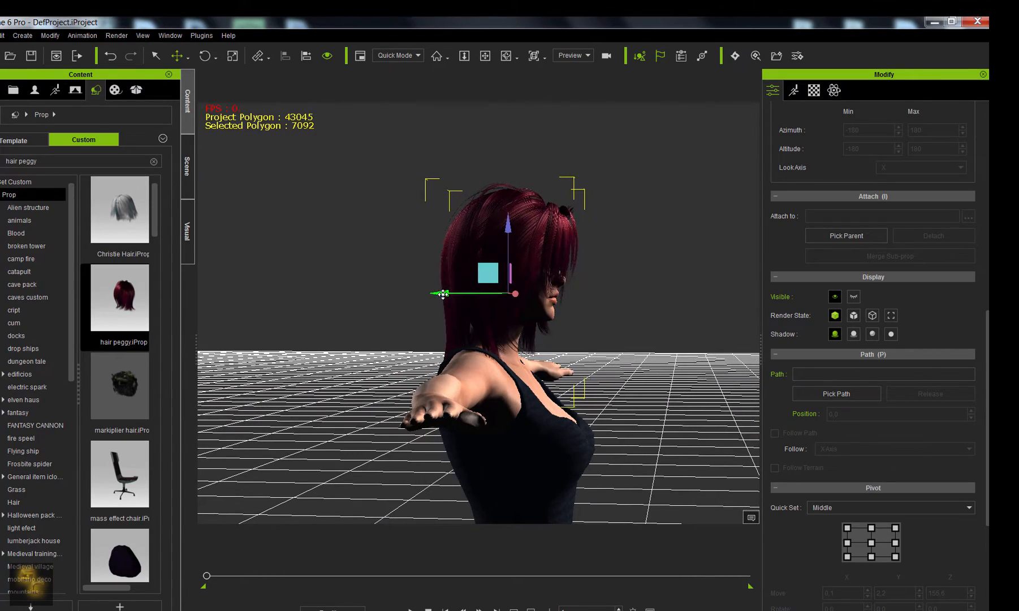
pyautogui.moveTo(430, 292); pyautogui.dragTo(428, 293)
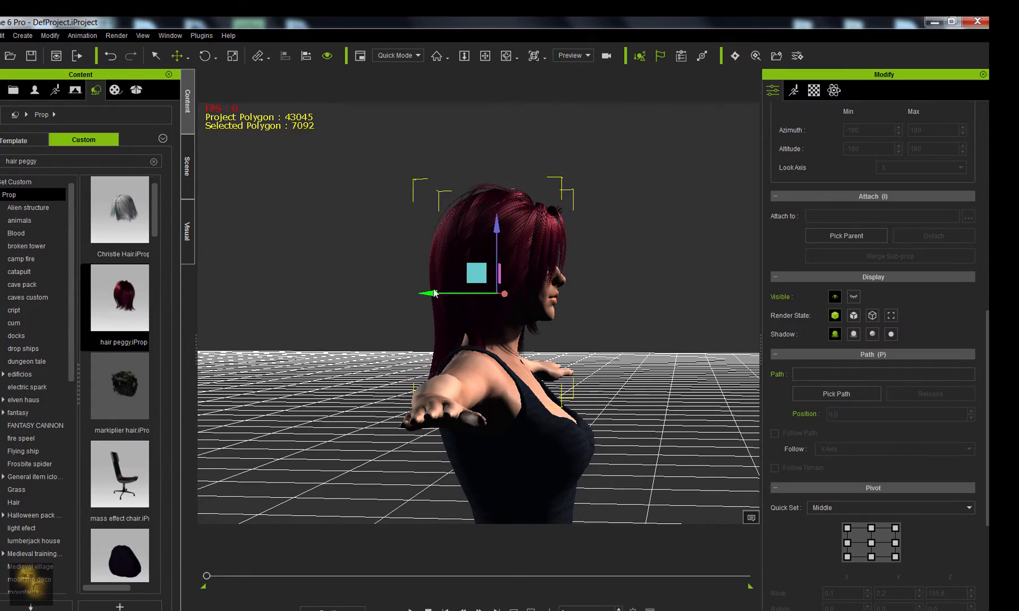
# - Fine-tune the hair's height on the head, checking the scalp at the parting from the side and front
pyautogui.moveTo(595, 320); pyautogui.dragTo(430, 316, button='right')
pyautogui.scroll(3, 430, 316)
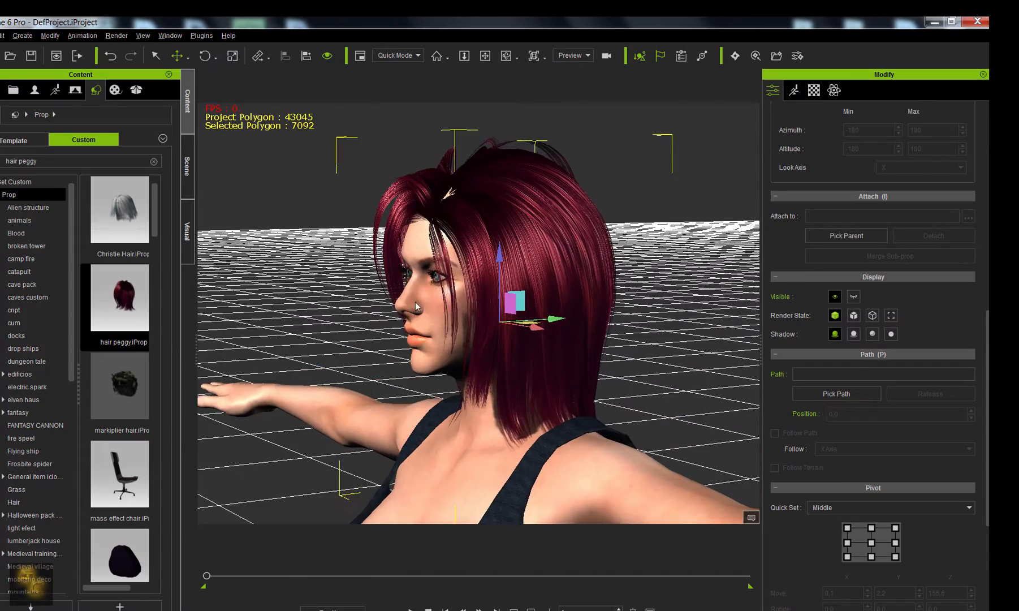
pyautogui.moveTo(583, 342); pyautogui.dragTo(461, 198, button='right')
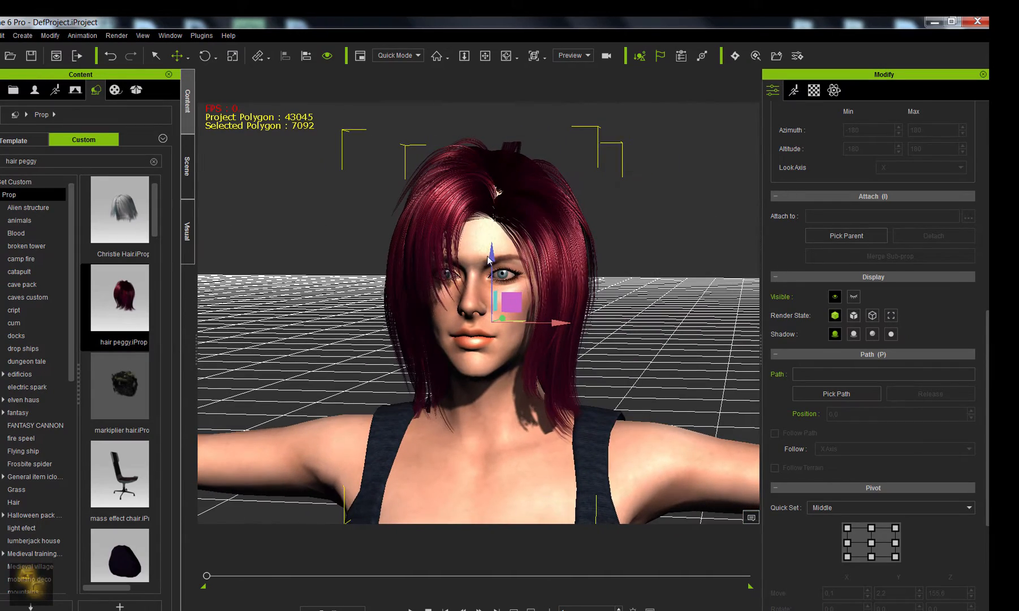
pyautogui.moveTo(490, 256); pyautogui.dragTo(489, 256)
pyautogui.moveTo(490, 256); pyautogui.dragTo(585, 361, button='right')
pyautogui.scroll(-3, 585, 361)
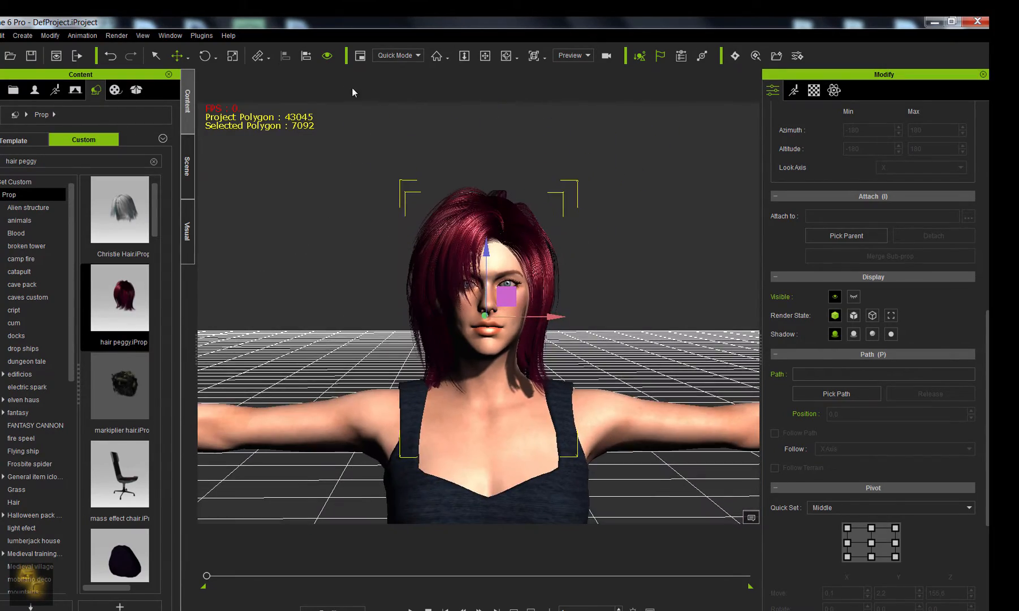
# - Raise the hair slightly along the vertical axis to fit it over the scalp at the parting
pyautogui.click(232, 55)
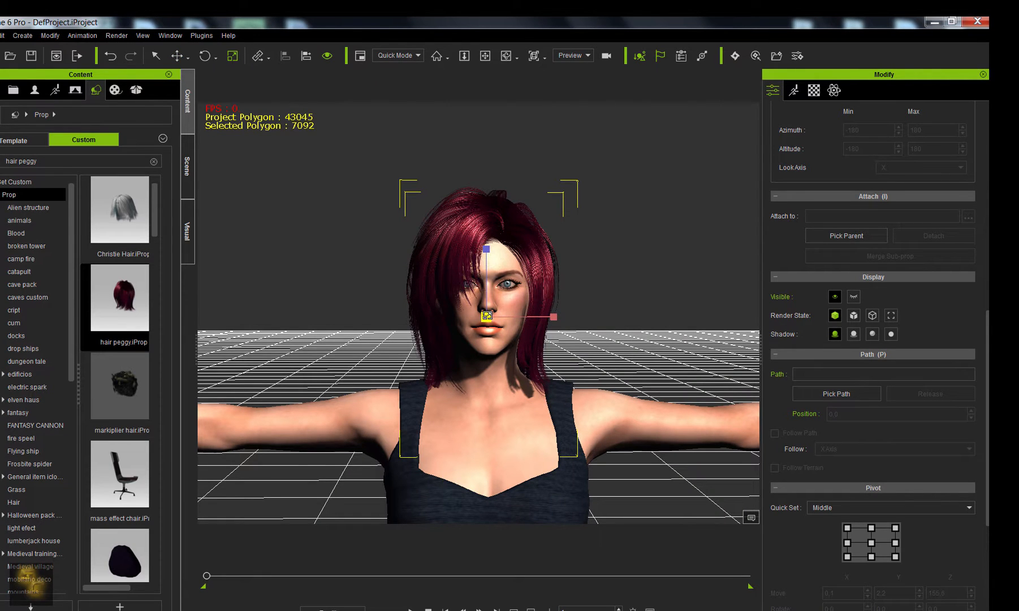
pyautogui.moveTo(587, 340); pyautogui.dragTo(360, 396, button='right')
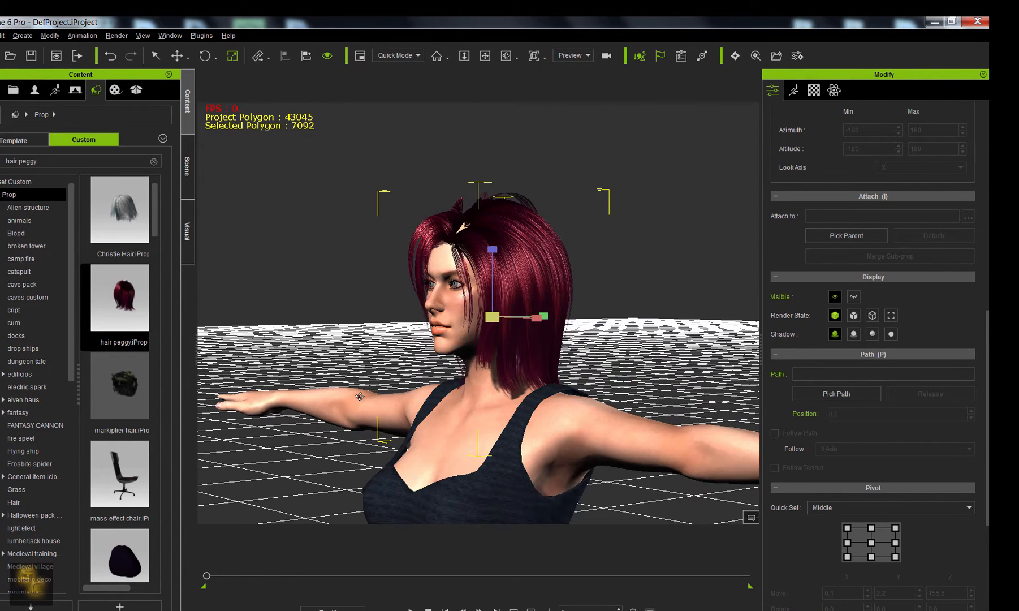
pyautogui.click(177, 56)
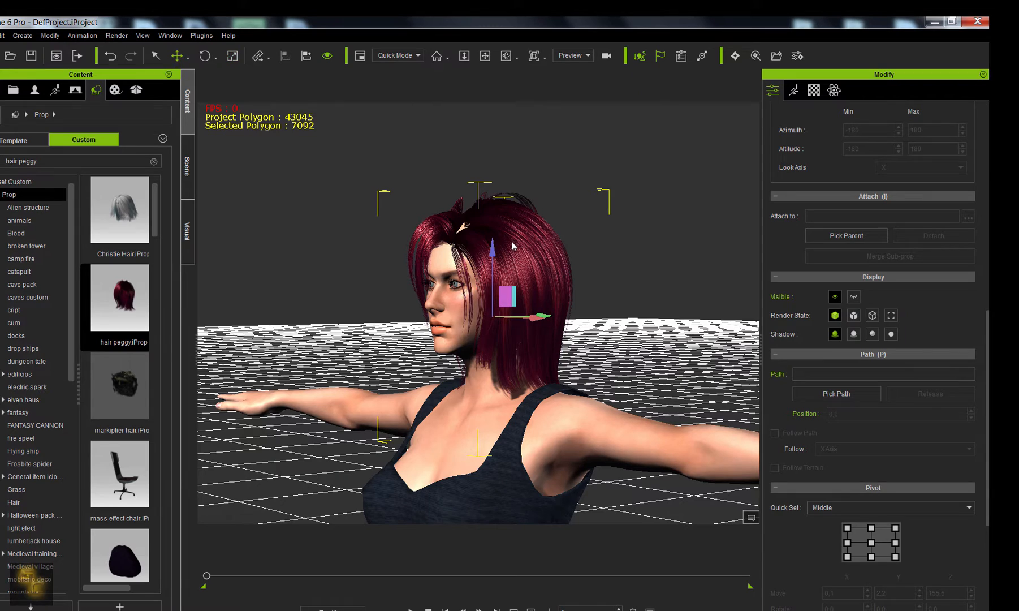
pyautogui.moveTo(491, 248); pyautogui.dragTo(491, 240)
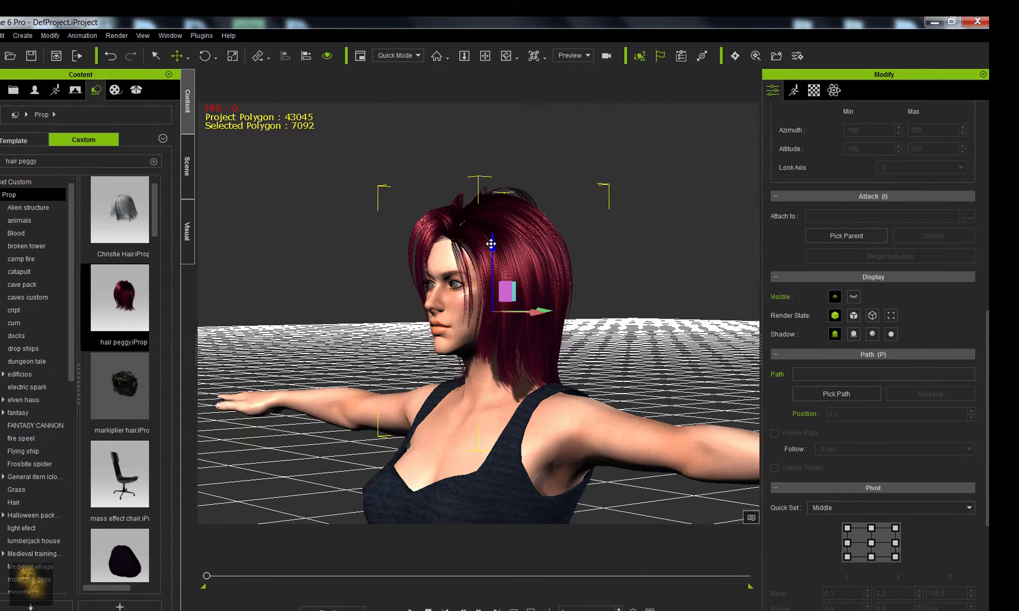
# - Inspect the fit of the hair around the avatar's face and head from several angles and distances
pyautogui.moveTo(518, 263); pyautogui.dragTo(360, 332, button='right')
pyautogui.moveTo(499, 372); pyautogui.dragTo(434, 357, button='right')
pyautogui.scroll(3, 491, 369)
pyautogui.scroll(-4, 462, 398)
pyautogui.scroll(3, 462, 398)
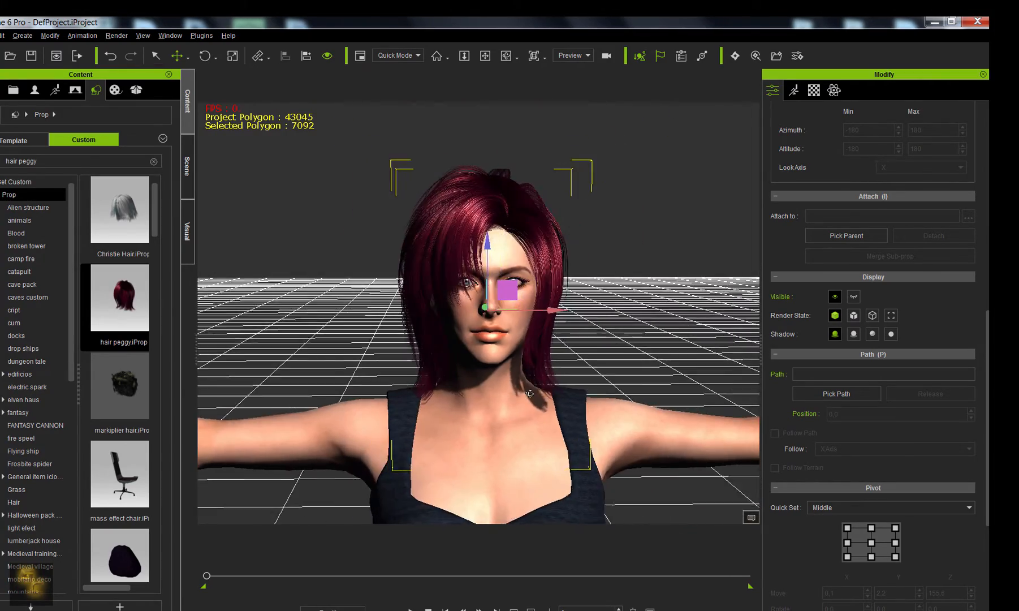
pyautogui.scroll(2, 521, 374)
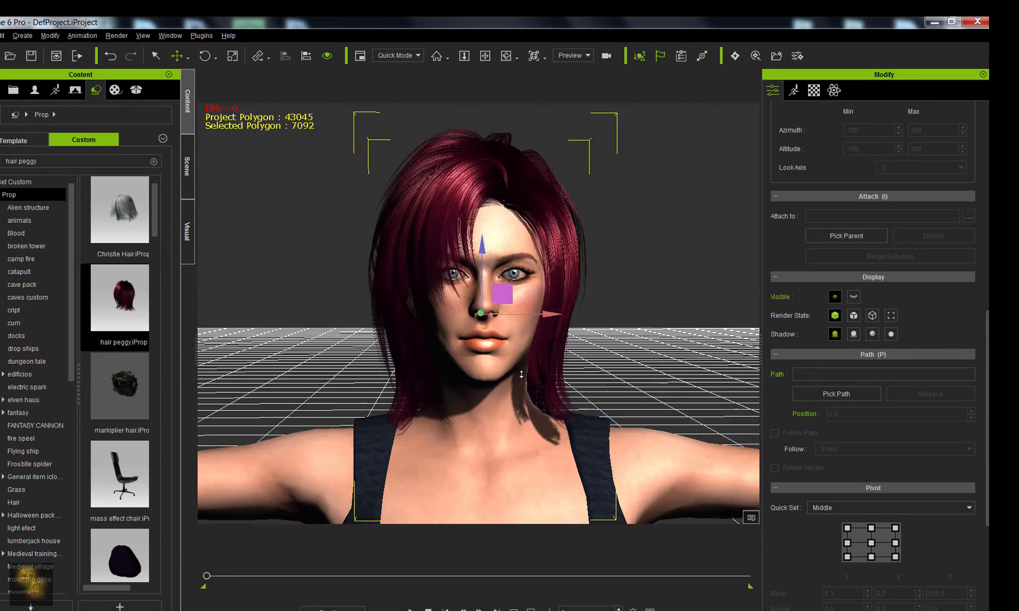
pyautogui.scroll(1, 522, 374)
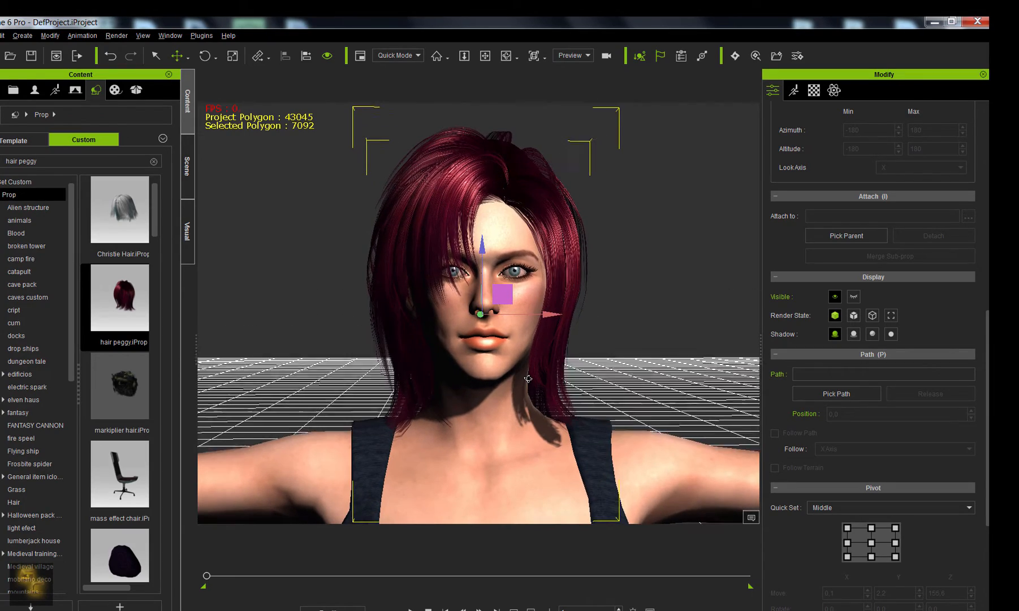
pyautogui.moveTo(530, 381); pyautogui.dragTo(535, 399, button='middle')
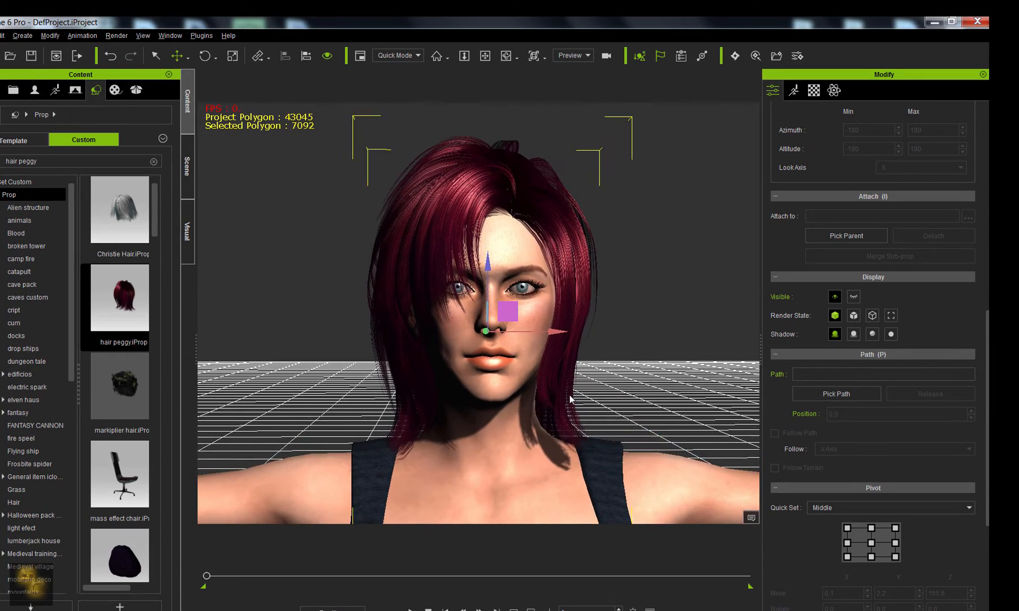
pyautogui.moveTo(570, 399); pyautogui.dragTo(520, 350, button='right')
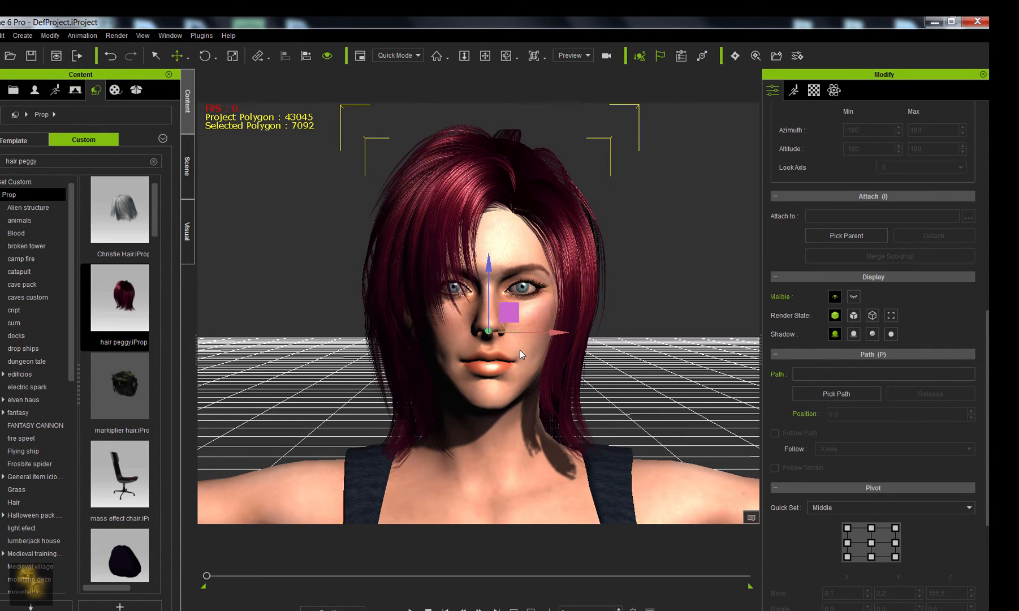
# - Activate physics for the hair prop and set its physics type to Soft Cloth
pyautogui.click(833, 90)
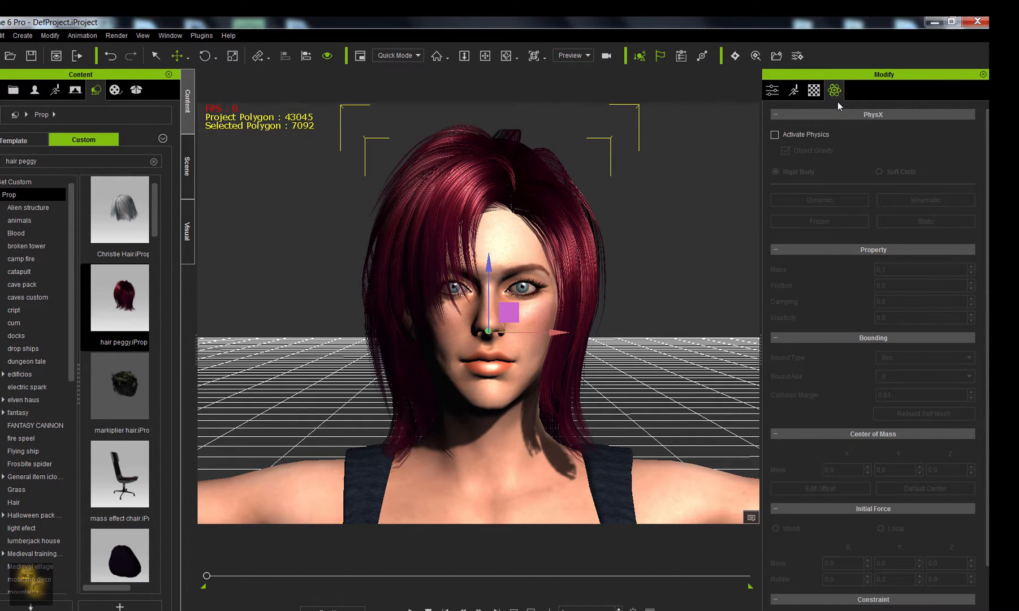
pyautogui.click(775, 135)
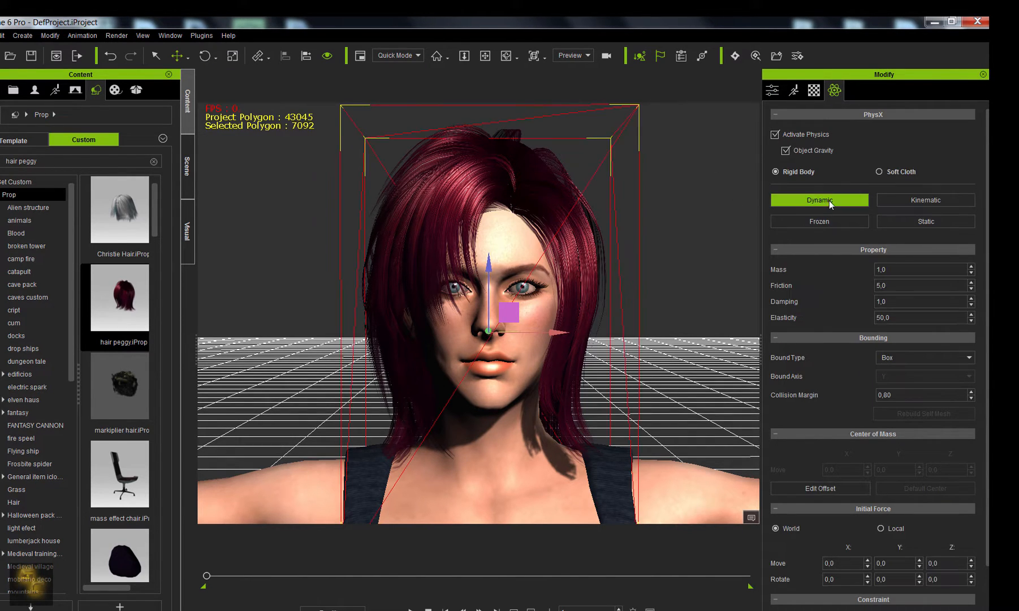
pyautogui.click(880, 171)
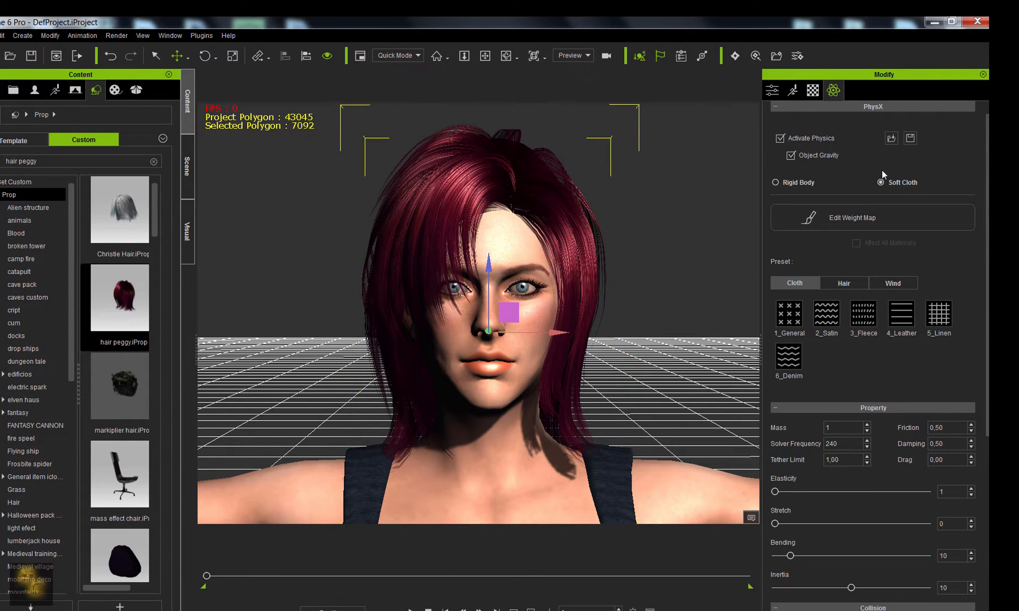
# - Start editing the hair's weight map and send the material's opacity texture to Photoshop
pyautogui.click(872, 216)
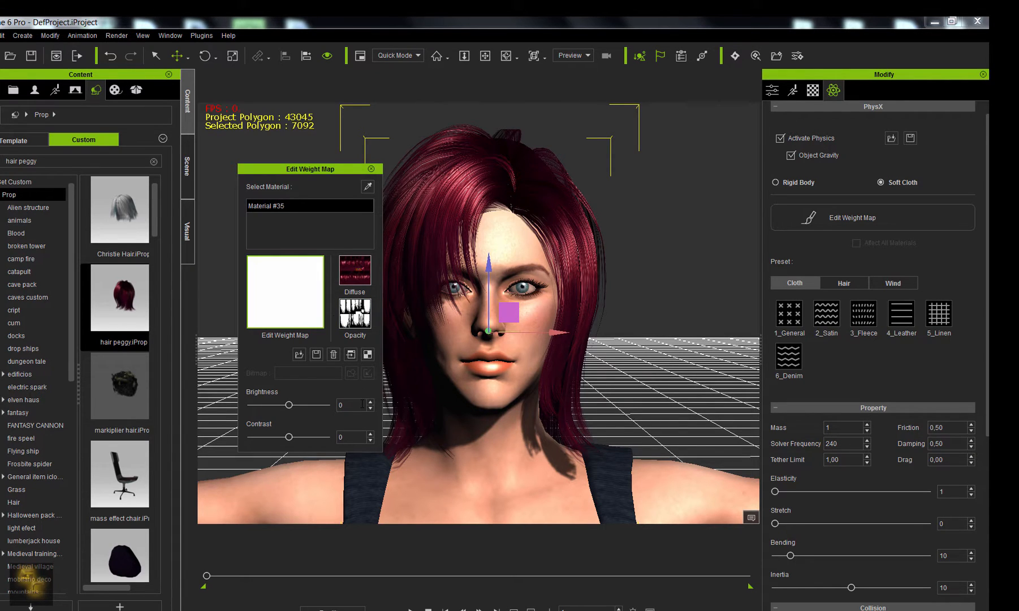
pyautogui.click(350, 314)
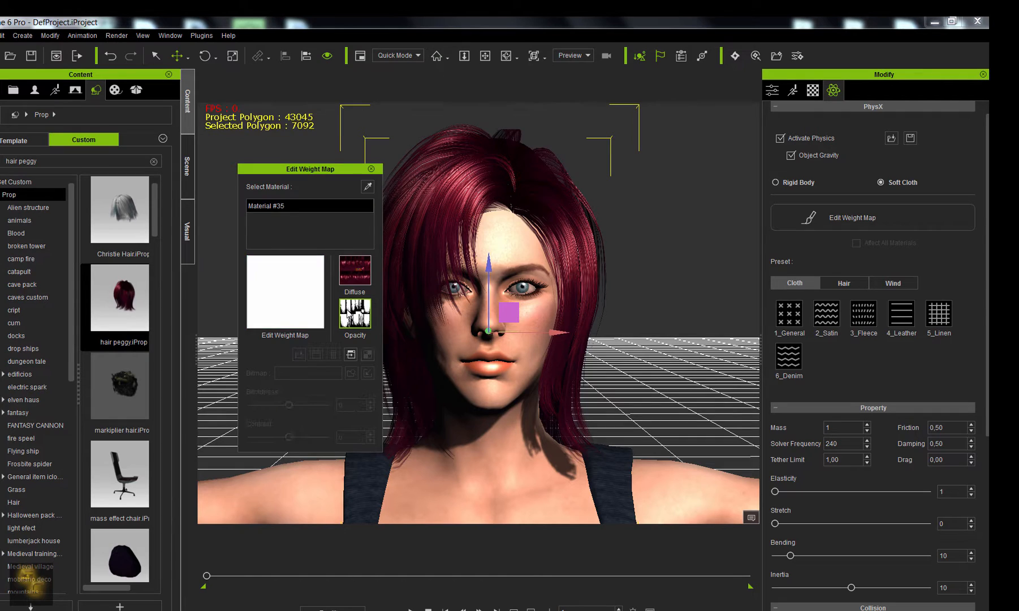
pyautogui.click(350, 355)
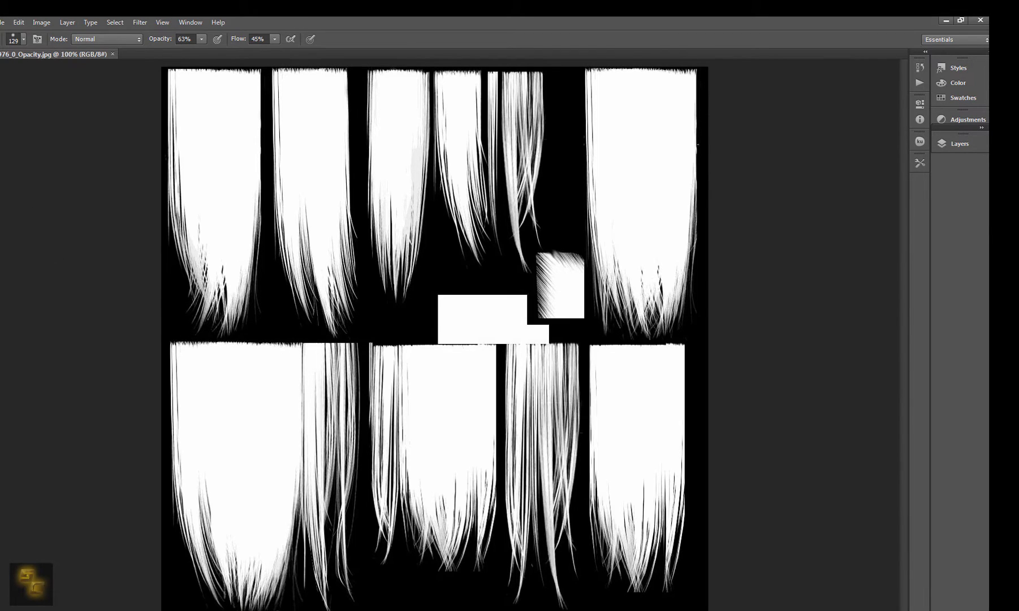
# - Set the soft round brush size to 93 px and try it on the opacity texture
pyautogui.rightClick(265, 273)
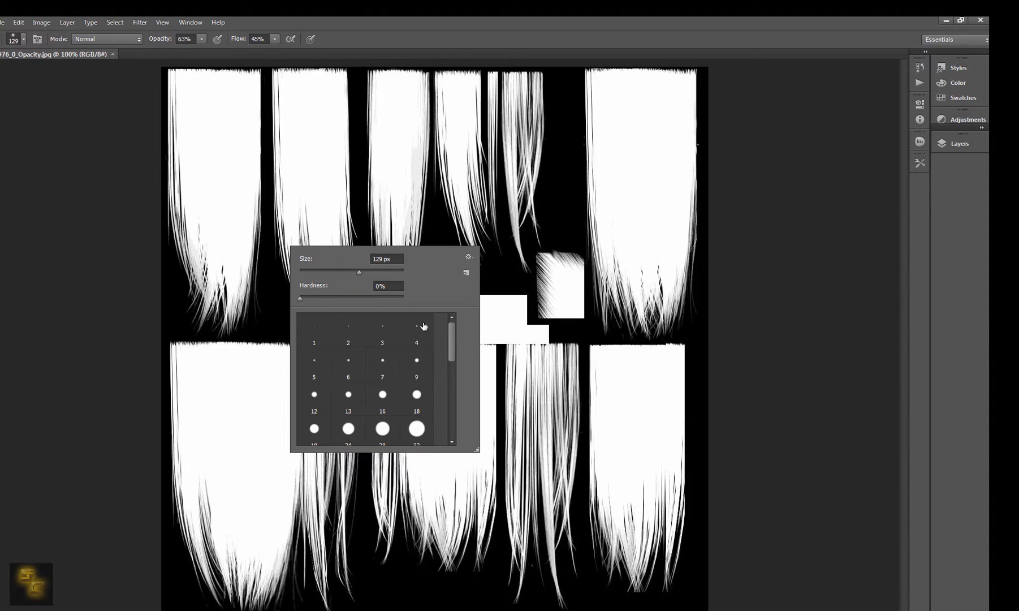
pyautogui.moveTo(453, 340); pyautogui.dragTo(459, 403)
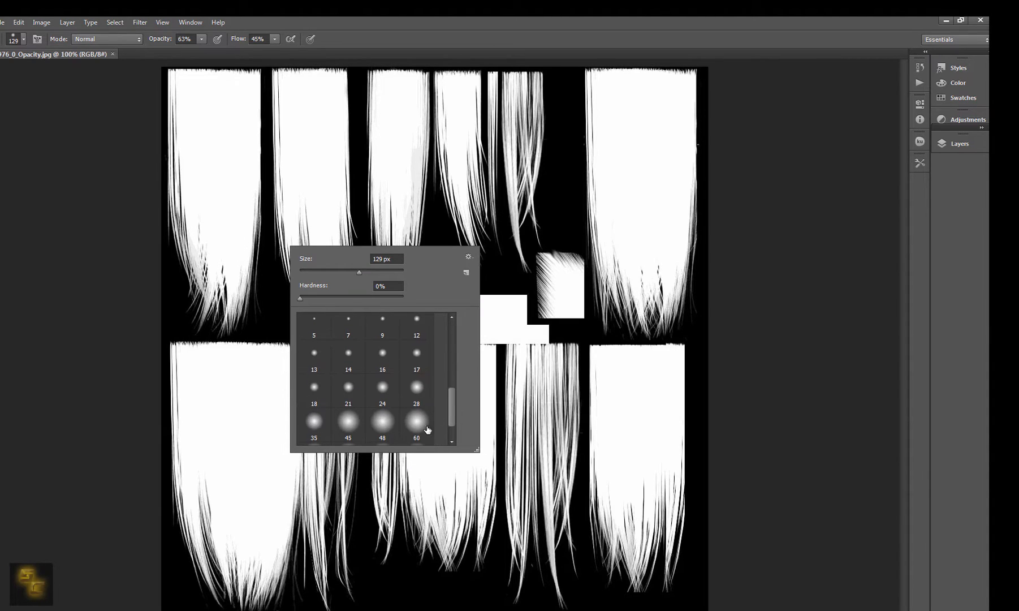
pyautogui.click(346, 273)
pyautogui.click(116, 94)
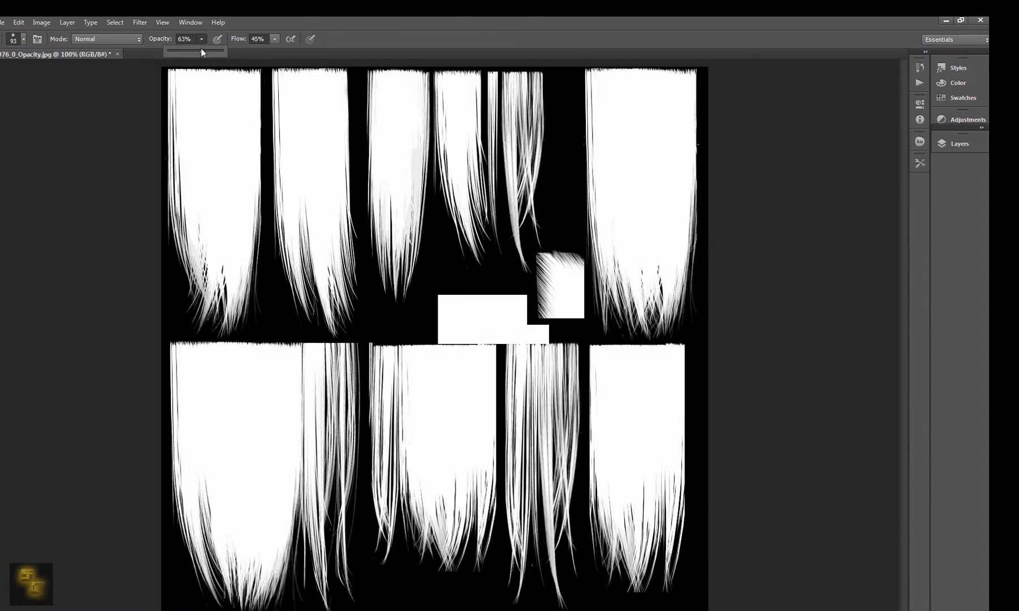
# - Set the brush opacity and flow to 100% and its size to 112 px
pyautogui.moveTo(213, 50); pyautogui.dragTo(214, 50)
pyautogui.click(276, 41)
pyautogui.moveTo(289, 53); pyautogui.dragTo(292, 54)
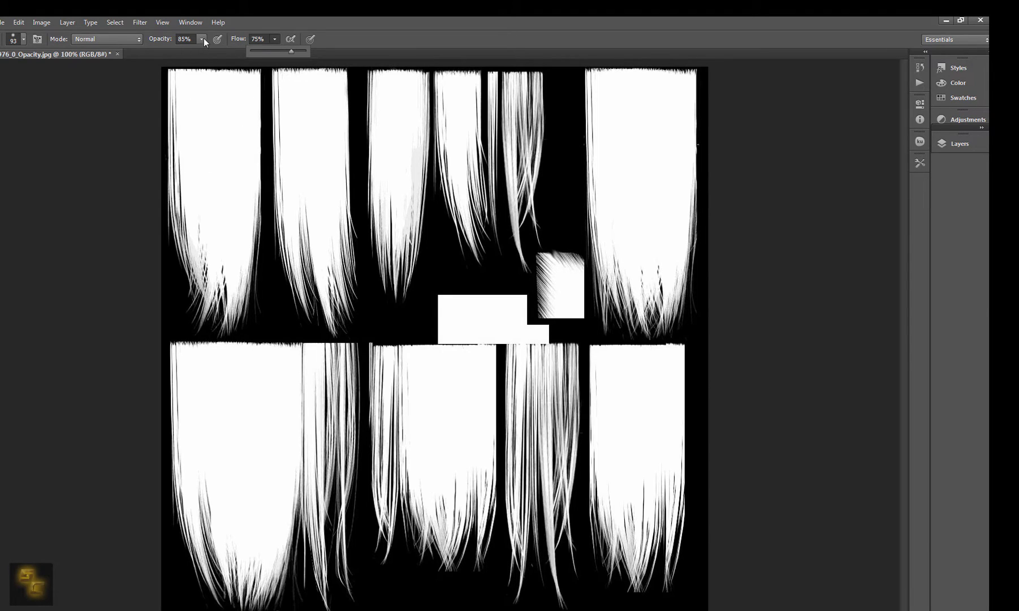
pyautogui.click(202, 40)
pyautogui.click(274, 37)
pyautogui.moveTo(275, 50); pyautogui.dragTo(292, 51)
pyautogui.rightClick(252, 151)
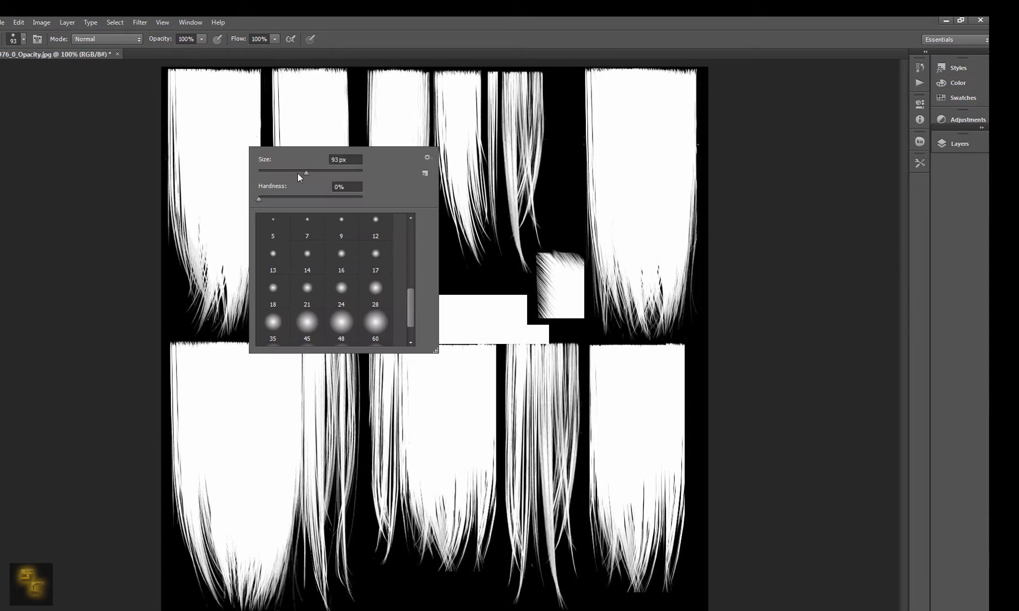
pyautogui.moveTo(307, 172); pyautogui.dragTo(314, 171)
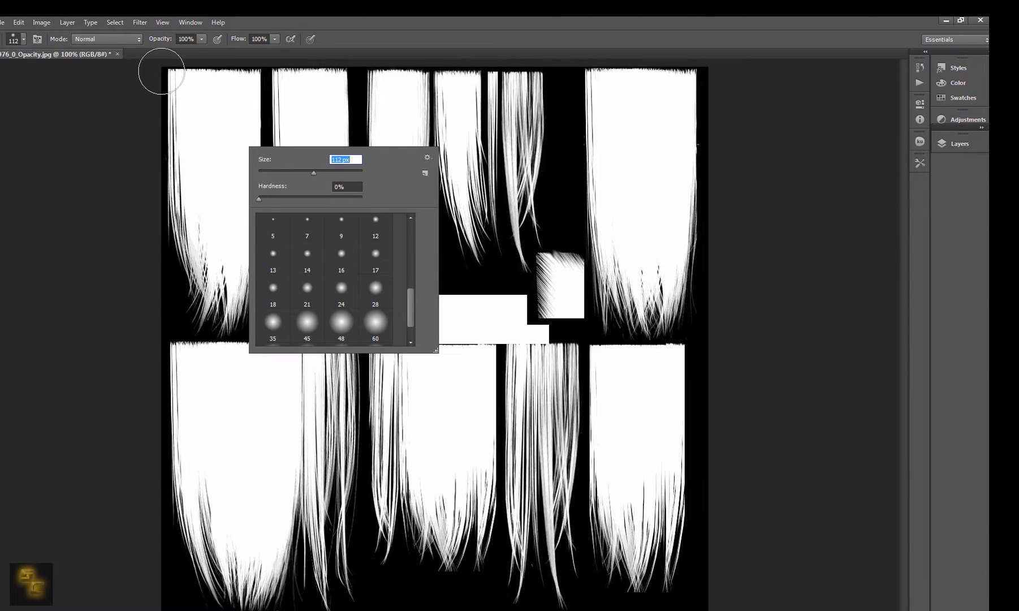
pyautogui.press('Return')
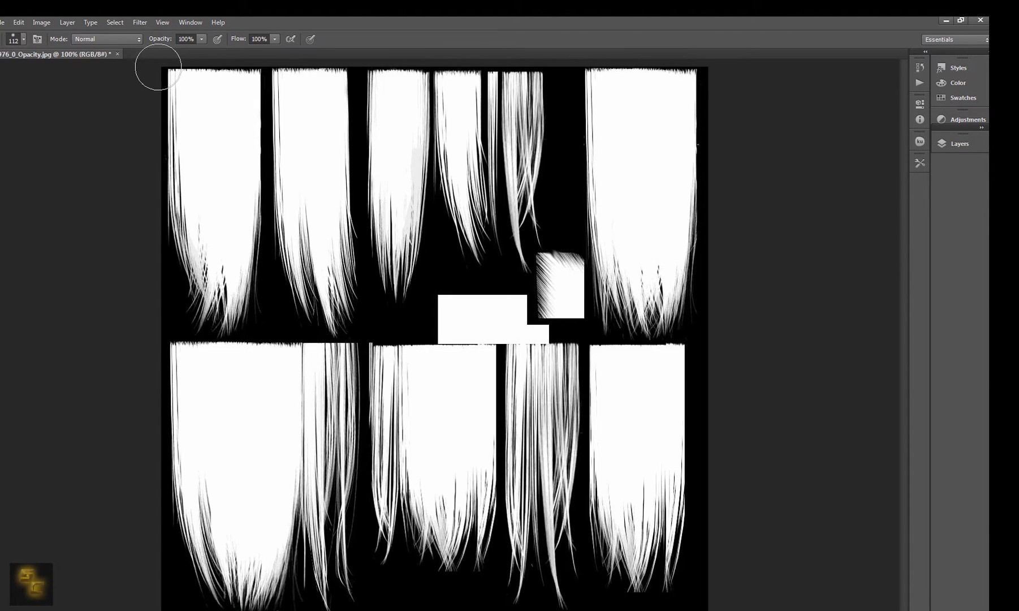
# - Paint the root ends of all hair strips in the upper and lower rows black
pyautogui.moveTo(158, 67); pyautogui.dragTo(188, 74)
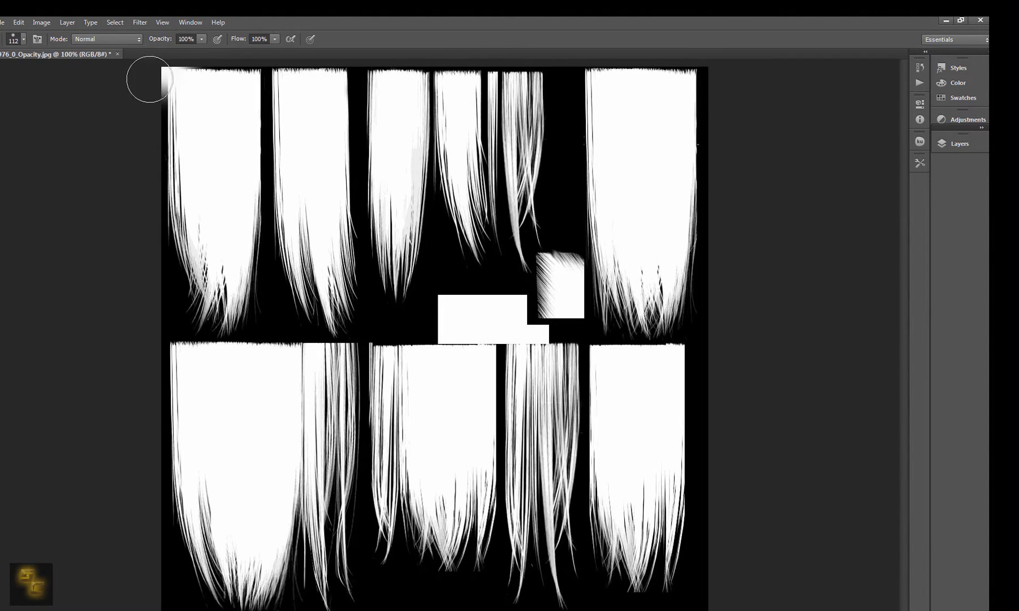
pyautogui.moveTo(148, 79)
pyautogui.mouseDown()
pyautogui.moveTo(257, 87)
pyautogui.moveTo(181, 82)
pyautogui.moveTo(339, 67)
pyautogui.moveTo(285, 80)
pyautogui.moveTo(332, 89)
pyautogui.moveTo(283, 87)
pyautogui.moveTo(346, 100)
pyautogui.moveTo(285, 91)
pyautogui.mouseUp()
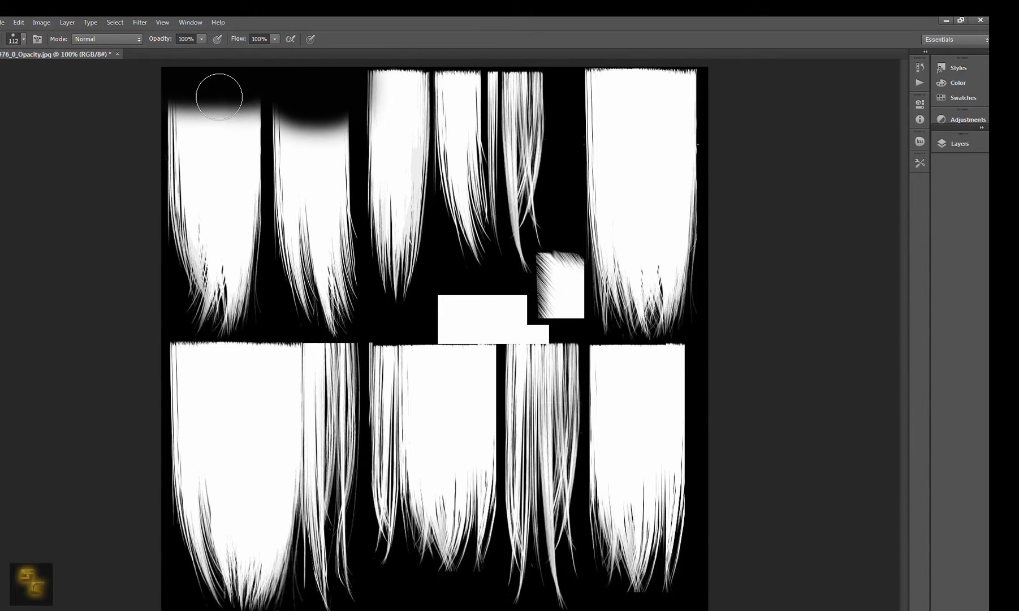
pyautogui.moveTo(219, 97); pyautogui.dragTo(166, 87)
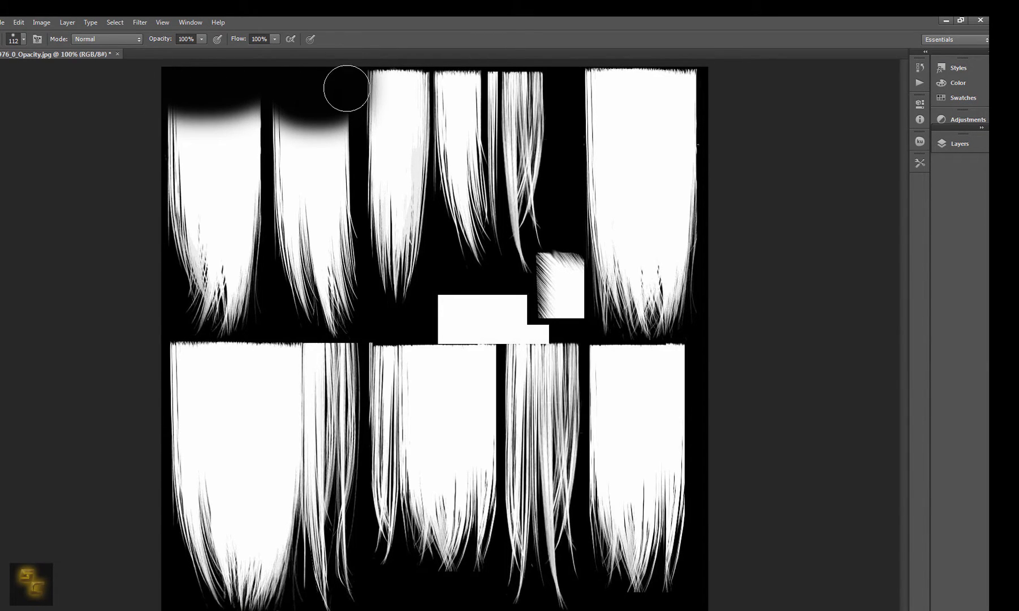
pyautogui.moveTo(343, 86)
pyautogui.mouseDown()
pyautogui.moveTo(380, 100)
pyautogui.moveTo(433, 86)
pyautogui.moveTo(496, 95)
pyautogui.moveTo(560, 75)
pyautogui.moveTo(389, 70)
pyautogui.moveTo(586, 82)
pyautogui.moveTo(655, 114)
pyautogui.moveTo(701, 99)
pyautogui.moveTo(608, 83)
pyautogui.moveTo(633, 71)
pyautogui.moveTo(714, 70)
pyautogui.mouseUp()
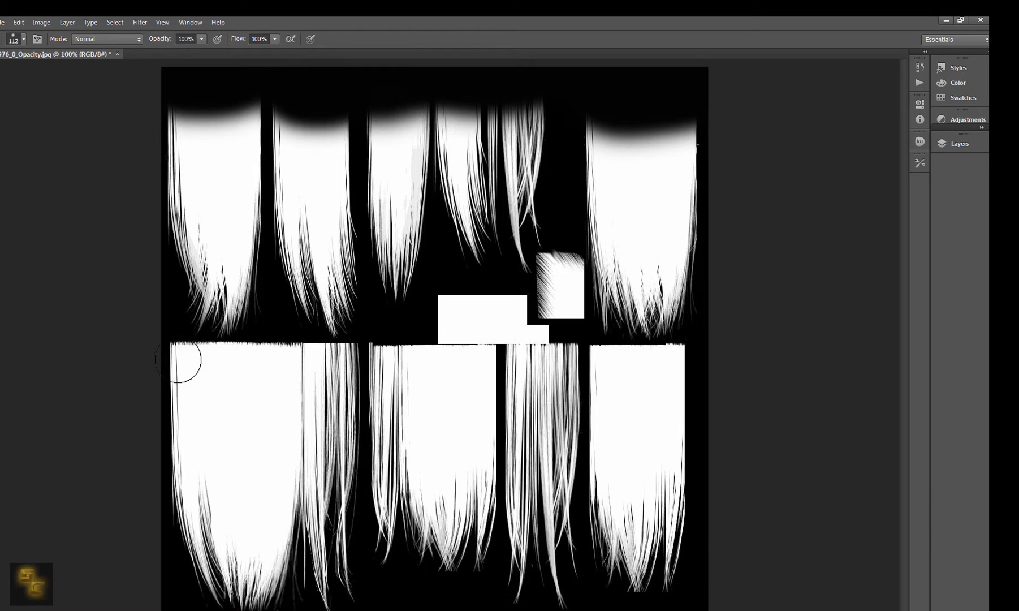
pyautogui.moveTo(179, 360)
pyautogui.mouseDown()
pyautogui.moveTo(292, 352)
pyautogui.moveTo(238, 362)
pyautogui.moveTo(147, 356)
pyautogui.moveTo(249, 380)
pyautogui.moveTo(343, 353)
pyautogui.moveTo(362, 365)
pyautogui.moveTo(291, 382)
pyautogui.moveTo(337, 384)
pyautogui.moveTo(265, 383)
pyautogui.moveTo(189, 398)
pyautogui.moveTo(300, 405)
pyautogui.moveTo(348, 387)
pyautogui.moveTo(359, 357)
pyautogui.moveTo(477, 364)
pyautogui.moveTo(359, 363)
pyautogui.moveTo(455, 357)
pyautogui.moveTo(448, 314)
pyautogui.moveTo(471, 315)
pyautogui.moveTo(457, 313)
pyautogui.moveTo(445, 347)
pyautogui.moveTo(485, 344)
pyautogui.moveTo(482, 353)
pyautogui.moveTo(433, 374)
pyautogui.moveTo(371, 359)
pyautogui.moveTo(467, 369)
pyautogui.moveTo(554, 355)
pyautogui.moveTo(542, 364)
pyautogui.moveTo(553, 366)
pyautogui.moveTo(513, 360)
pyautogui.moveTo(552, 371)
pyautogui.moveTo(660, 352)
pyautogui.moveTo(611, 353)
pyautogui.moveTo(646, 383)
pyautogui.moveTo(605, 391)
pyautogui.moveTo(672, 378)
pyautogui.moveTo(595, 398)
pyautogui.moveTo(676, 390)
pyautogui.moveTo(566, 400)
pyautogui.moveTo(510, 390)
pyautogui.moveTo(596, 388)
pyautogui.moveTo(380, 373)
pyautogui.moveTo(400, 384)
pyautogui.moveTo(492, 384)
pyautogui.moveTo(395, 385)
pyautogui.moveTo(407, 394)
pyautogui.mouseUp()
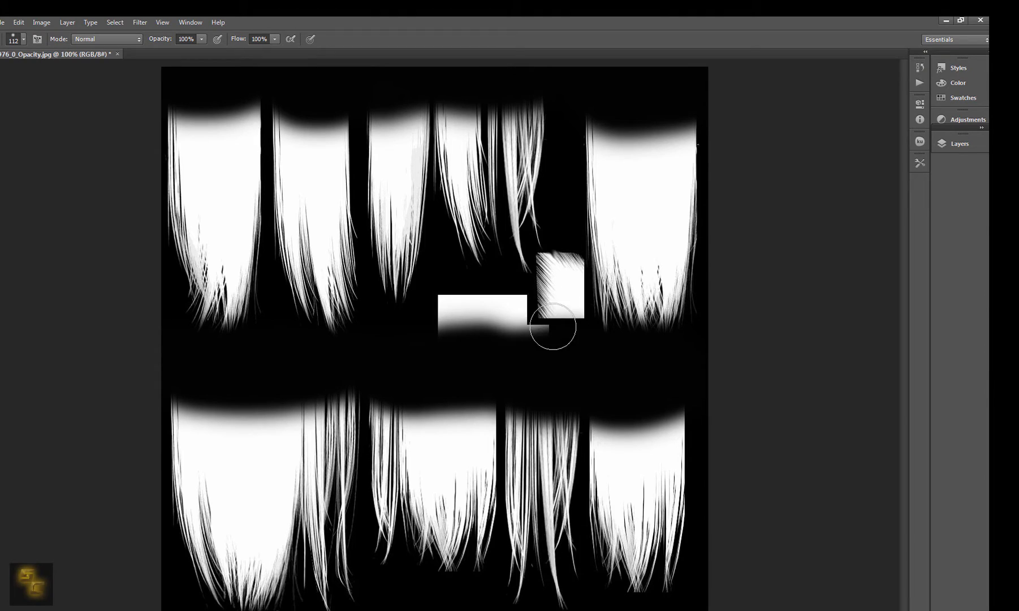
# - Set the brush size to 74 px and black out the solid white patches between the two strip rows
pyautogui.rightClick(570, 327)
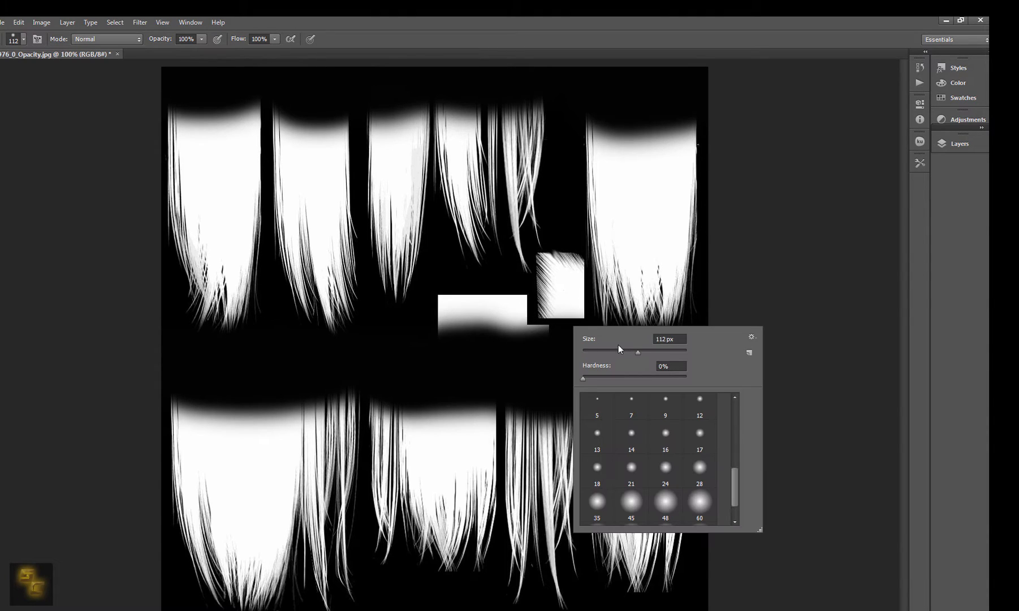
pyautogui.moveTo(565, 320)
pyautogui.mouseDown()
pyautogui.moveTo(583, 292)
pyautogui.moveTo(564, 339)
pyautogui.mouseUp()
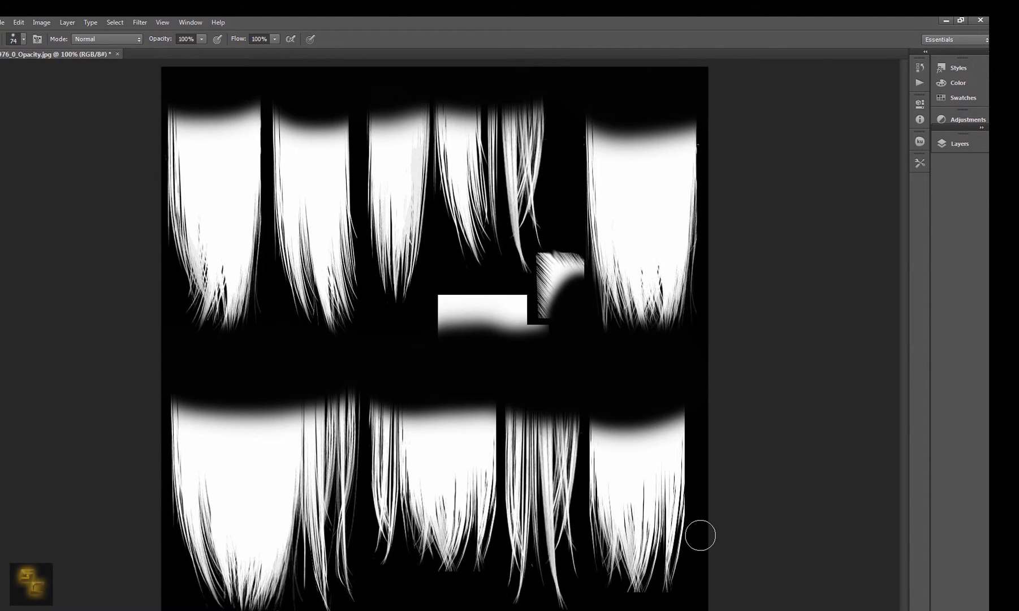
pyautogui.moveTo(468, 362)
pyautogui.mouseDown()
pyautogui.moveTo(444, 334)
pyautogui.moveTo(482, 298)
pyautogui.moveTo(516, 291)
pyautogui.moveTo(556, 332)
pyautogui.mouseUp()
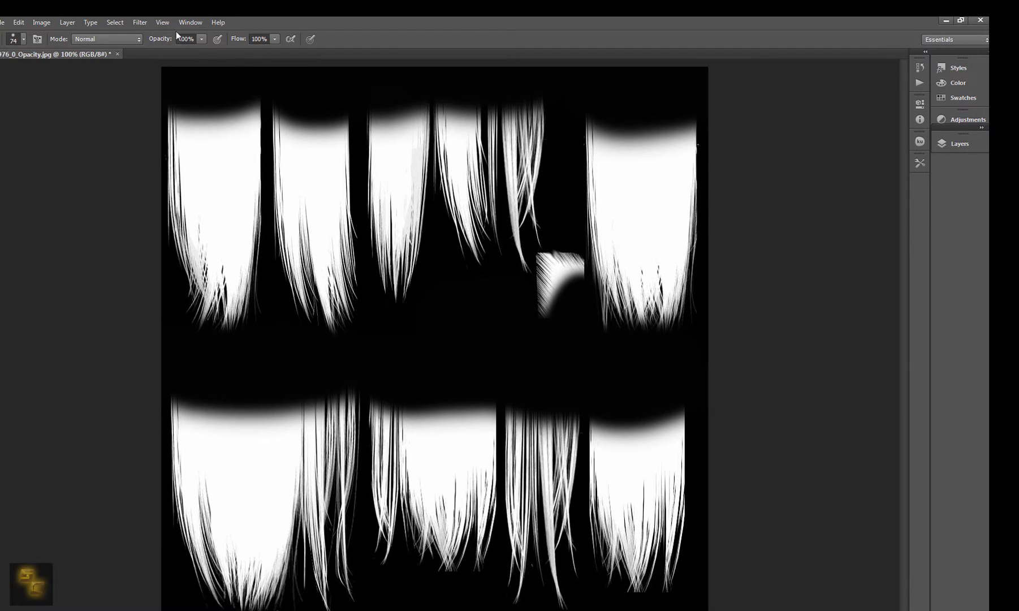
# - Set the brush opacity to 35% and flow to 52%, and paint soft white over the lower row's strand tips and gaps
pyautogui.click(202, 39)
pyautogui.click(275, 39)
pyautogui.click(200, 39)
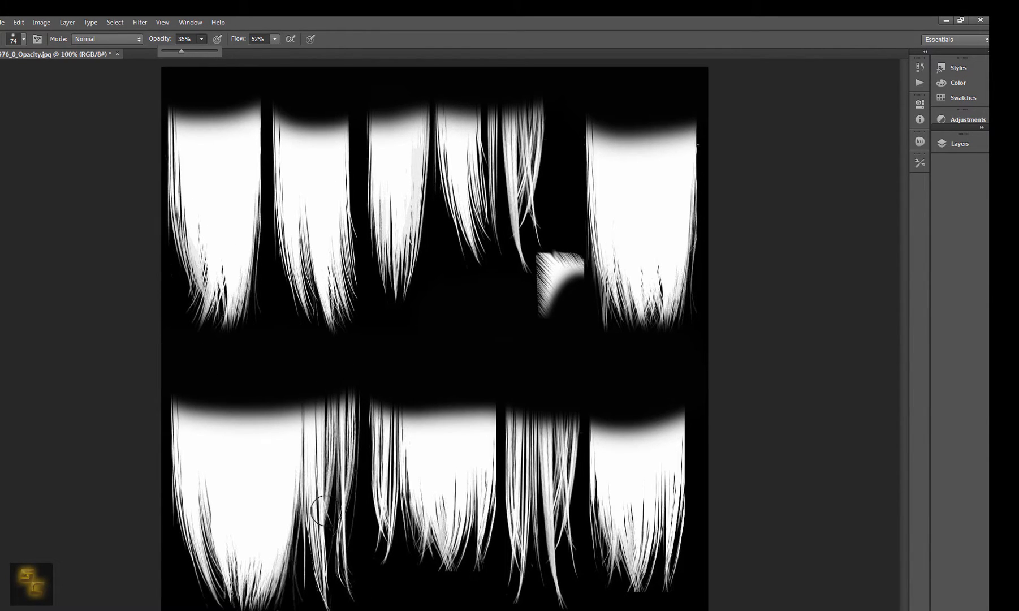
pyautogui.moveTo(326, 510)
pyautogui.mouseDown()
pyautogui.moveTo(346, 503)
pyautogui.moveTo(305, 540)
pyautogui.moveTo(314, 435)
pyautogui.moveTo(243, 588)
pyautogui.moveTo(212, 551)
pyautogui.moveTo(171, 449)
pyautogui.moveTo(168, 517)
pyautogui.moveTo(183, 594)
pyautogui.moveTo(202, 591)
pyautogui.mouseUp()
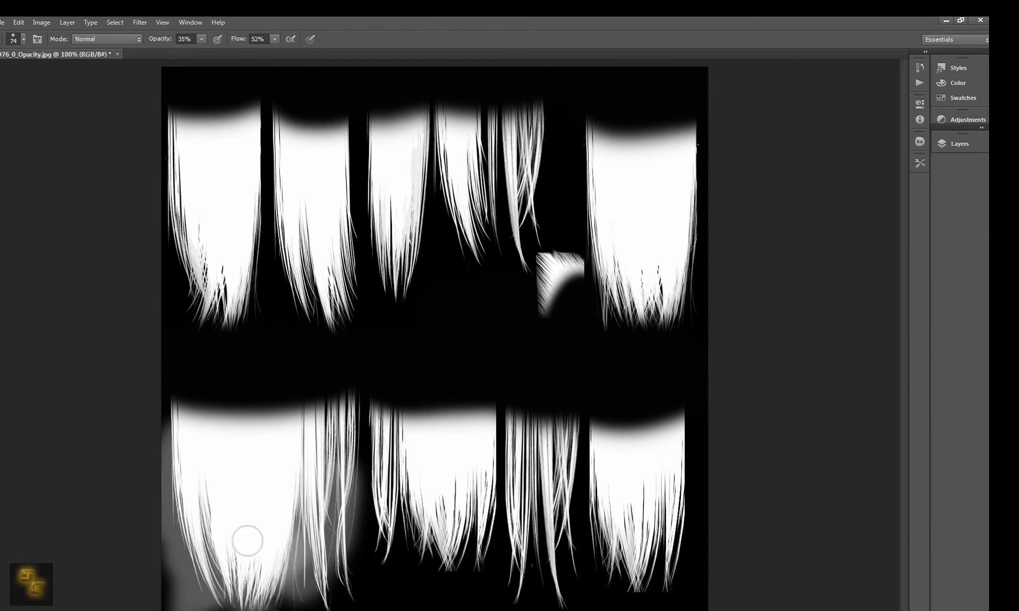
pyautogui.moveTo(276, 549)
pyautogui.mouseDown()
pyautogui.moveTo(260, 548)
pyautogui.moveTo(341, 505)
pyautogui.moveTo(323, 465)
pyautogui.mouseUp()
pyautogui.moveTo(281, 552)
pyautogui.mouseDown()
pyautogui.moveTo(334, 488)
pyautogui.moveTo(330, 549)
pyautogui.moveTo(310, 571)
pyautogui.moveTo(273, 563)
pyautogui.moveTo(204, 504)
pyautogui.moveTo(179, 526)
pyautogui.mouseUp()
pyautogui.moveTo(354, 467)
pyautogui.mouseDown()
pyautogui.moveTo(378, 498)
pyautogui.moveTo(367, 435)
pyautogui.moveTo(390, 532)
pyautogui.moveTo(410, 524)
pyautogui.moveTo(421, 557)
pyautogui.moveTo(472, 552)
pyautogui.moveTo(506, 509)
pyautogui.moveTo(491, 414)
pyautogui.moveTo(540, 537)
pyautogui.moveTo(588, 569)
pyautogui.moveTo(555, 582)
pyautogui.moveTo(571, 585)
pyautogui.moveTo(583, 484)
pyautogui.moveTo(531, 488)
pyautogui.moveTo(565, 459)
pyautogui.moveTo(535, 459)
pyautogui.moveTo(520, 437)
pyautogui.moveTo(557, 437)
pyautogui.moveTo(554, 493)
pyautogui.mouseUp()
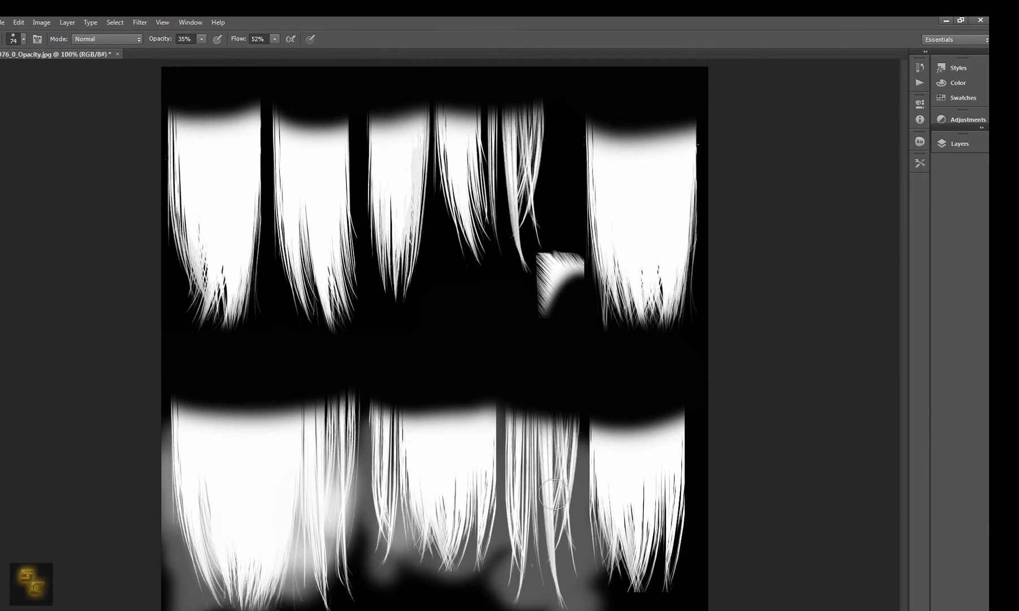
pyautogui.moveTo(618, 506)
pyautogui.mouseDown()
pyautogui.moveTo(607, 539)
pyautogui.moveTo(625, 546)
pyautogui.moveTo(666, 525)
pyautogui.moveTo(695, 485)
pyautogui.moveTo(694, 517)
pyautogui.moveTo(669, 496)
pyautogui.moveTo(673, 452)
pyautogui.moveTo(690, 449)
pyautogui.moveTo(680, 434)
pyautogui.moveTo(699, 481)
pyautogui.mouseUp()
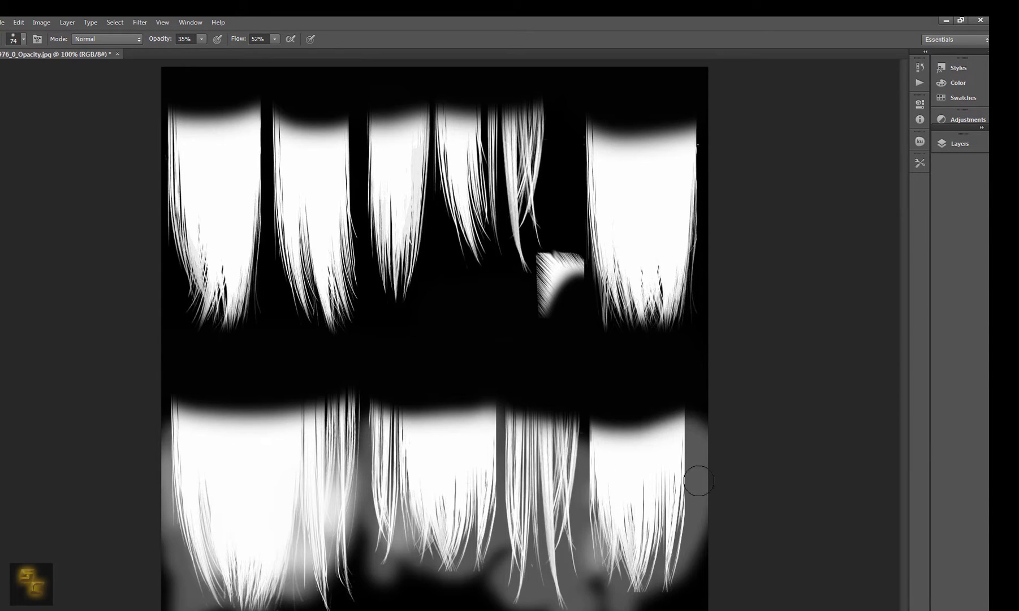
pyautogui.moveTo(546, 502)
pyautogui.mouseDown()
pyautogui.moveTo(594, 559)
pyautogui.moveTo(679, 543)
pyautogui.moveTo(669, 569)
pyautogui.moveTo(614, 522)
pyautogui.moveTo(639, 513)
pyautogui.mouseUp()
pyautogui.moveTo(681, 479); pyautogui.dragTo(684, 522)
pyautogui.moveTo(556, 509)
pyautogui.mouseDown()
pyautogui.moveTo(541, 555)
pyautogui.moveTo(524, 548)
pyautogui.moveTo(513, 595)
pyautogui.moveTo(571, 589)
pyautogui.moveTo(501, 565)
pyautogui.moveTo(492, 551)
pyautogui.moveTo(521, 480)
pyautogui.moveTo(515, 509)
pyautogui.moveTo(432, 546)
pyautogui.moveTo(452, 551)
pyautogui.moveTo(396, 493)
pyautogui.moveTo(364, 521)
pyautogui.moveTo(326, 608)
pyautogui.moveTo(320, 574)
pyautogui.moveTo(261, 597)
pyautogui.moveTo(192, 600)
pyautogui.moveTo(246, 574)
pyautogui.moveTo(246, 548)
pyautogui.moveTo(203, 538)
pyautogui.mouseUp()
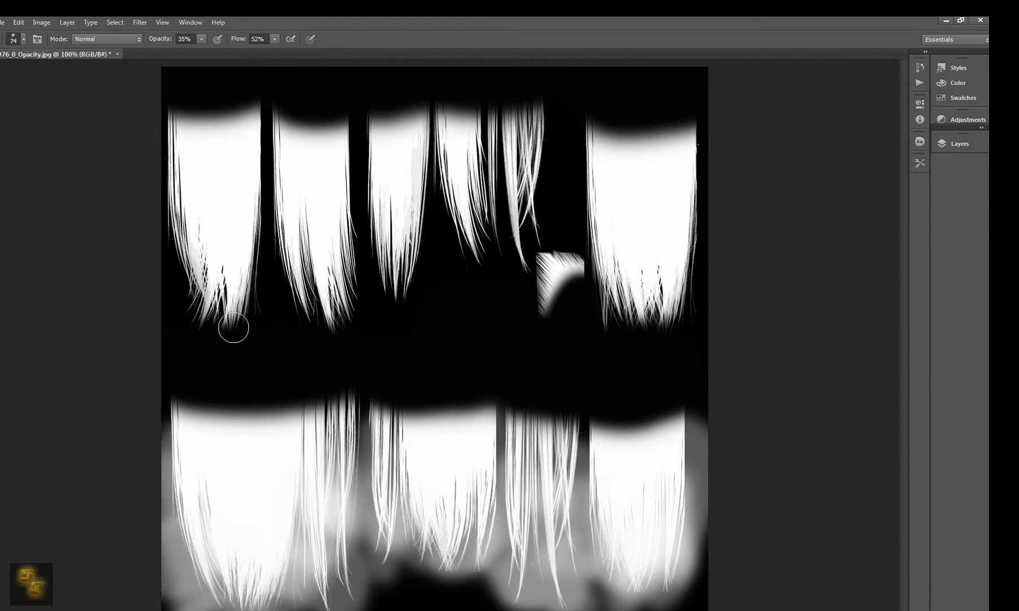
# - Paint soft white around the edges and tips of the first hair strip in the upper row
pyautogui.moveTo(194, 214)
pyautogui.mouseDown()
pyautogui.moveTo(191, 282)
pyautogui.moveTo(211, 298)
pyautogui.moveTo(235, 287)
pyautogui.moveTo(248, 194)
pyautogui.moveTo(238, 300)
pyautogui.moveTo(246, 243)
pyautogui.moveTo(236, 256)
pyautogui.mouseUp()
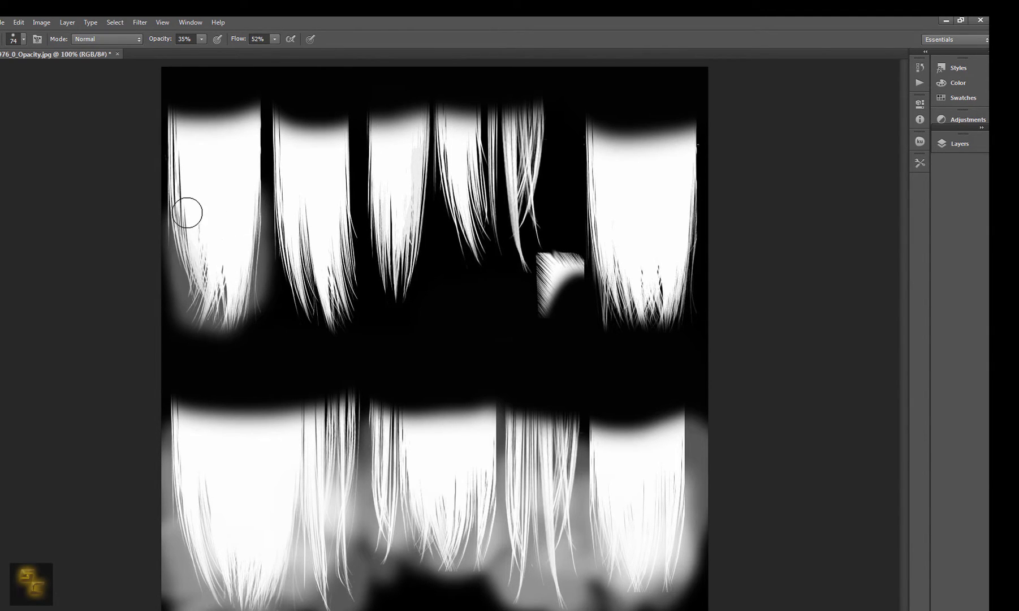
pyautogui.moveTo(187, 212)
pyautogui.mouseDown()
pyautogui.moveTo(175, 129)
pyautogui.moveTo(191, 298)
pyautogui.moveTo(213, 302)
pyautogui.mouseUp()
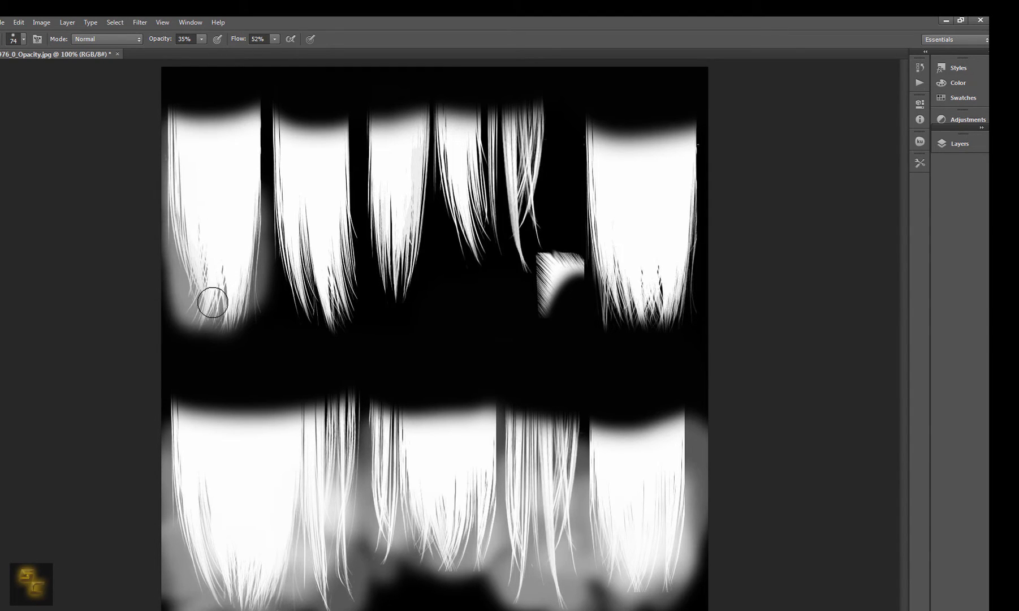
pyautogui.moveTo(238, 268)
pyautogui.mouseDown()
pyautogui.moveTo(247, 223)
pyautogui.moveTo(229, 278)
pyautogui.mouseUp()
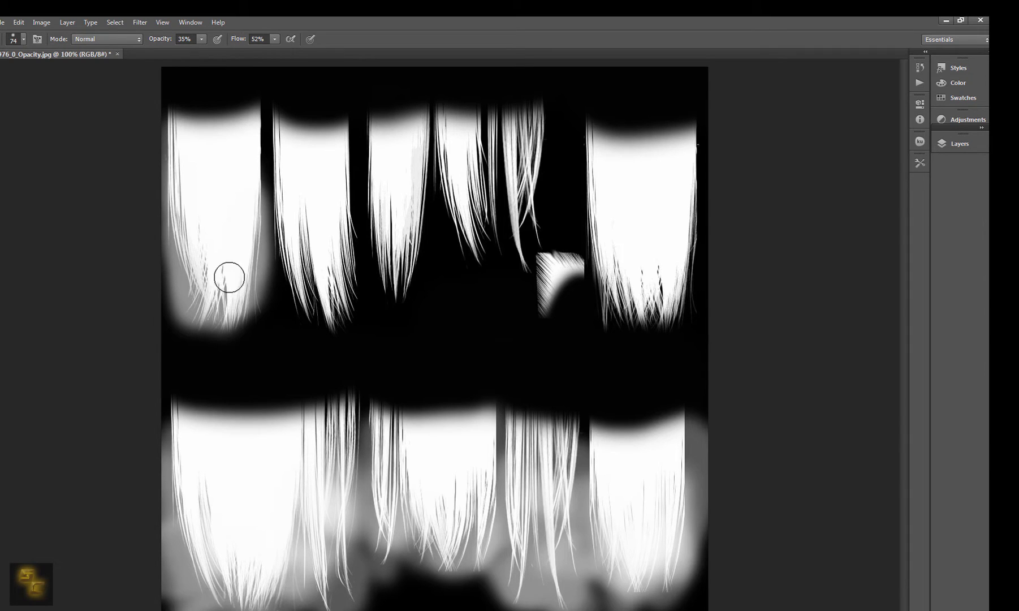
# - Set the brush size to 96 px and paint soft white around the tips and gaps of all upper-row strips
pyautogui.rightClick(322, 232)
pyautogui.click(385, 255)
pyautogui.moveTo(287, 172)
pyautogui.mouseDown()
pyautogui.moveTo(288, 219)
pyautogui.moveTo(321, 243)
pyautogui.moveTo(323, 291)
pyautogui.moveTo(319, 232)
pyautogui.moveTo(353, 254)
pyautogui.moveTo(330, 156)
pyautogui.moveTo(287, 168)
pyautogui.moveTo(298, 220)
pyautogui.moveTo(318, 261)
pyautogui.moveTo(325, 245)
pyautogui.moveTo(334, 262)
pyautogui.moveTo(346, 299)
pyautogui.moveTo(332, 316)
pyautogui.moveTo(335, 306)
pyautogui.mouseUp()
pyautogui.moveTo(333, 256)
pyautogui.mouseDown()
pyautogui.moveTo(400, 212)
pyautogui.moveTo(375, 266)
pyautogui.moveTo(392, 295)
pyautogui.moveTo(415, 153)
pyautogui.moveTo(393, 230)
pyautogui.moveTo(383, 175)
pyautogui.moveTo(398, 204)
pyautogui.moveTo(400, 264)
pyautogui.moveTo(414, 152)
pyautogui.moveTo(455, 162)
pyautogui.moveTo(472, 249)
pyautogui.moveTo(486, 243)
pyautogui.moveTo(466, 204)
pyautogui.moveTo(474, 165)
pyautogui.moveTo(462, 162)
pyautogui.moveTo(518, 254)
pyautogui.moveTo(523, 150)
pyautogui.moveTo(514, 264)
pyautogui.moveTo(521, 234)
pyautogui.moveTo(500, 218)
pyautogui.moveTo(480, 137)
pyautogui.moveTo(443, 134)
pyautogui.moveTo(476, 229)
pyautogui.moveTo(400, 254)
pyautogui.moveTo(424, 224)
pyautogui.mouseUp()
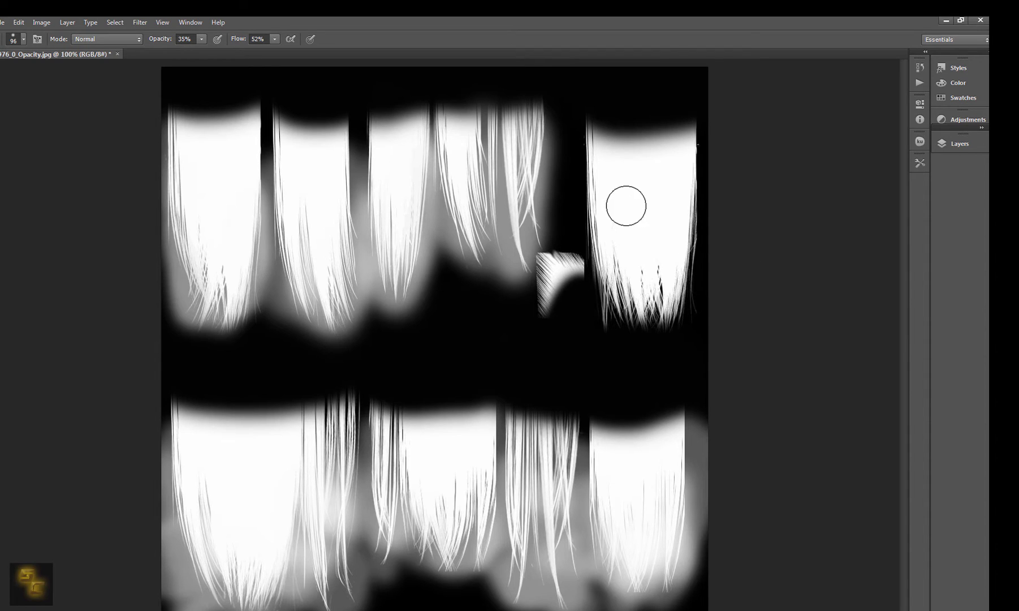
pyautogui.moveTo(626, 205)
pyautogui.mouseDown()
pyautogui.moveTo(589, 232)
pyautogui.moveTo(609, 284)
pyautogui.moveTo(606, 326)
pyautogui.moveTo(644, 289)
pyautogui.moveTo(669, 282)
pyautogui.moveTo(662, 305)
pyautogui.moveTo(651, 294)
pyautogui.moveTo(681, 203)
pyautogui.moveTo(687, 216)
pyautogui.moveTo(677, 274)
pyautogui.moveTo(621, 316)
pyautogui.moveTo(600, 168)
pyautogui.moveTo(633, 292)
pyautogui.moveTo(668, 289)
pyautogui.moveTo(664, 260)
pyautogui.moveTo(685, 268)
pyautogui.moveTo(685, 279)
pyautogui.moveTo(673, 295)
pyautogui.moveTo(682, 213)
pyautogui.mouseUp()
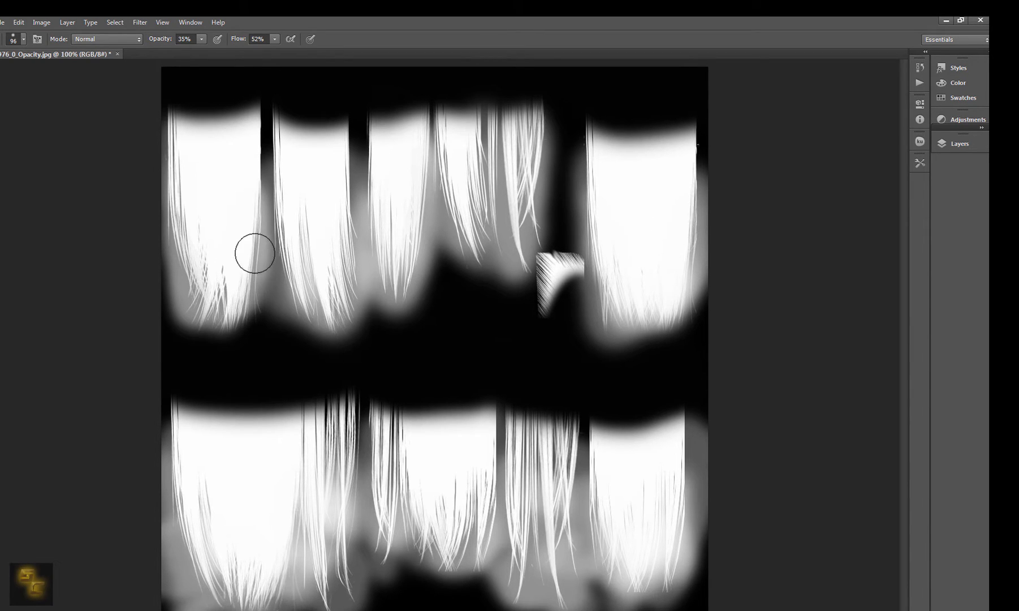
pyautogui.moveTo(254, 253); pyautogui.dragTo(264, 141)
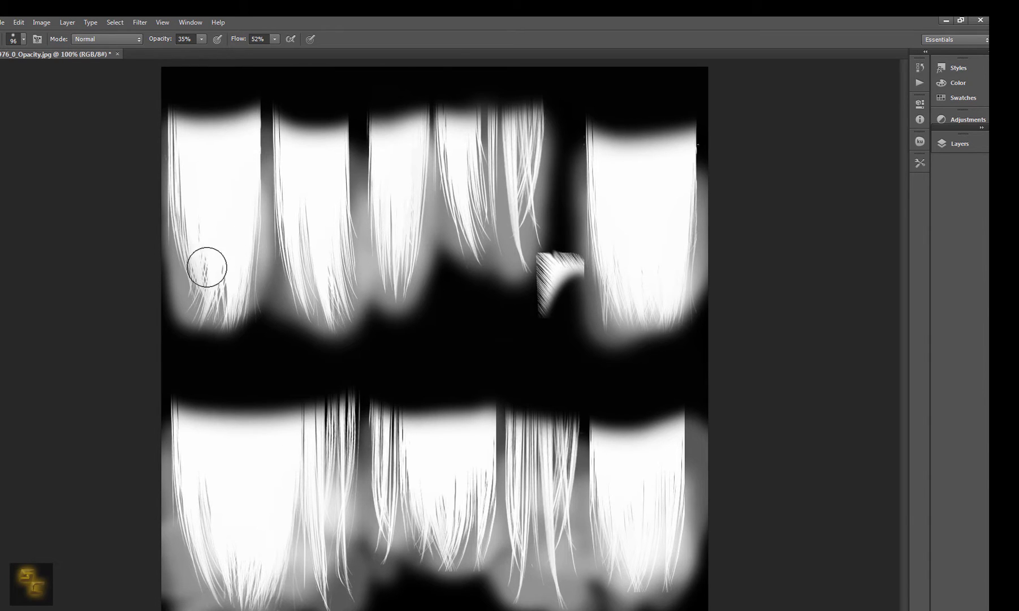
pyautogui.moveTo(207, 267)
pyautogui.mouseDown()
pyautogui.moveTo(202, 282)
pyautogui.moveTo(193, 275)
pyautogui.moveTo(202, 292)
pyautogui.moveTo(209, 268)
pyautogui.moveTo(223, 266)
pyautogui.moveTo(236, 293)
pyautogui.moveTo(184, 229)
pyautogui.moveTo(184, 249)
pyautogui.mouseUp()
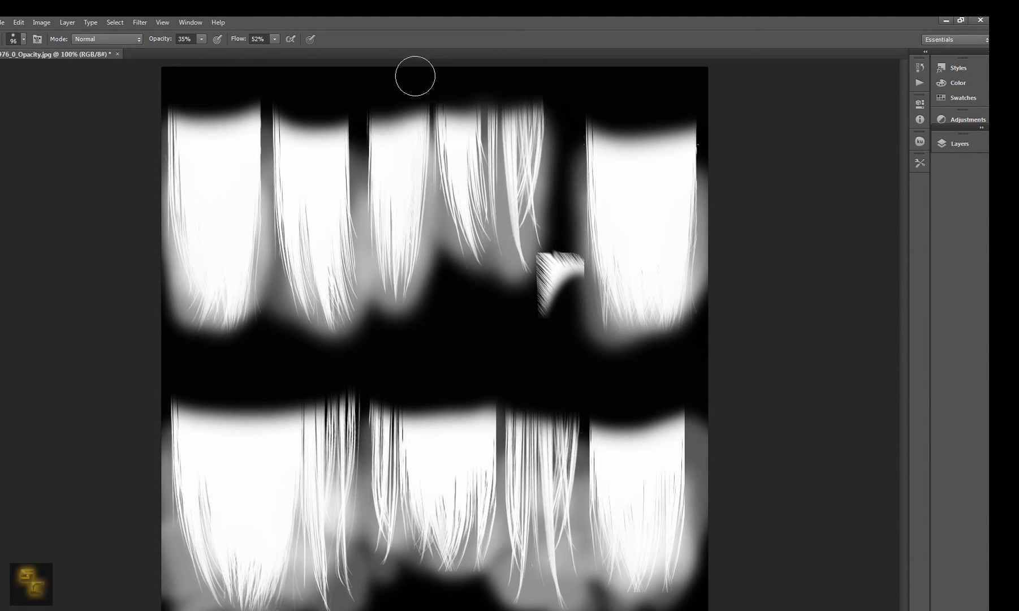
# - Paint translucent black across the upper part of the strips in both rows, forming a gray band below the black roots
pyautogui.moveTo(419, 103)
pyautogui.mouseDown()
pyautogui.moveTo(548, 107)
pyautogui.moveTo(380, 104)
pyautogui.moveTo(461, 104)
pyautogui.moveTo(318, 130)
pyautogui.mouseUp()
pyautogui.moveTo(179, 115)
pyautogui.mouseDown()
pyautogui.moveTo(303, 136)
pyautogui.moveTo(283, 161)
pyautogui.moveTo(545, 141)
pyautogui.moveTo(660, 183)
pyautogui.moveTo(616, 192)
pyautogui.mouseUp()
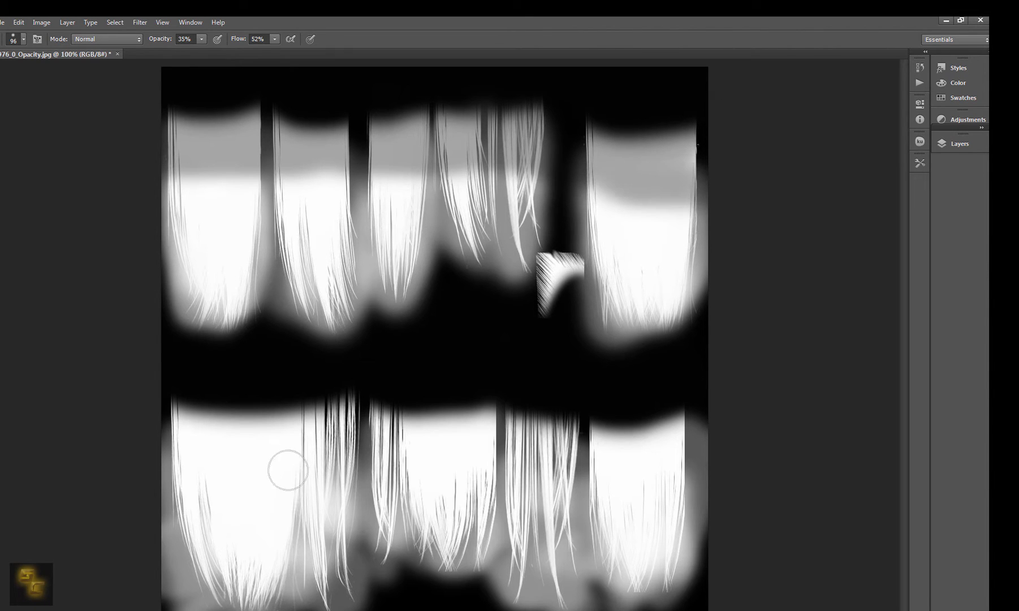
pyautogui.moveTo(180, 422)
pyautogui.mouseDown()
pyautogui.moveTo(367, 400)
pyautogui.moveTo(157, 428)
pyautogui.moveTo(221, 465)
pyautogui.moveTo(509, 430)
pyautogui.moveTo(512, 410)
pyautogui.moveTo(521, 421)
pyautogui.moveTo(496, 457)
pyautogui.moveTo(683, 428)
pyautogui.moveTo(608, 436)
pyautogui.moveTo(667, 469)
pyautogui.moveTo(721, 453)
pyautogui.moveTo(649, 432)
pyautogui.moveTo(512, 442)
pyautogui.moveTo(446, 465)
pyautogui.moveTo(344, 444)
pyautogui.moveTo(272, 472)
pyautogui.moveTo(215, 475)
pyautogui.moveTo(228, 444)
pyautogui.moveTo(435, 469)
pyautogui.moveTo(723, 460)
pyautogui.mouseUp()
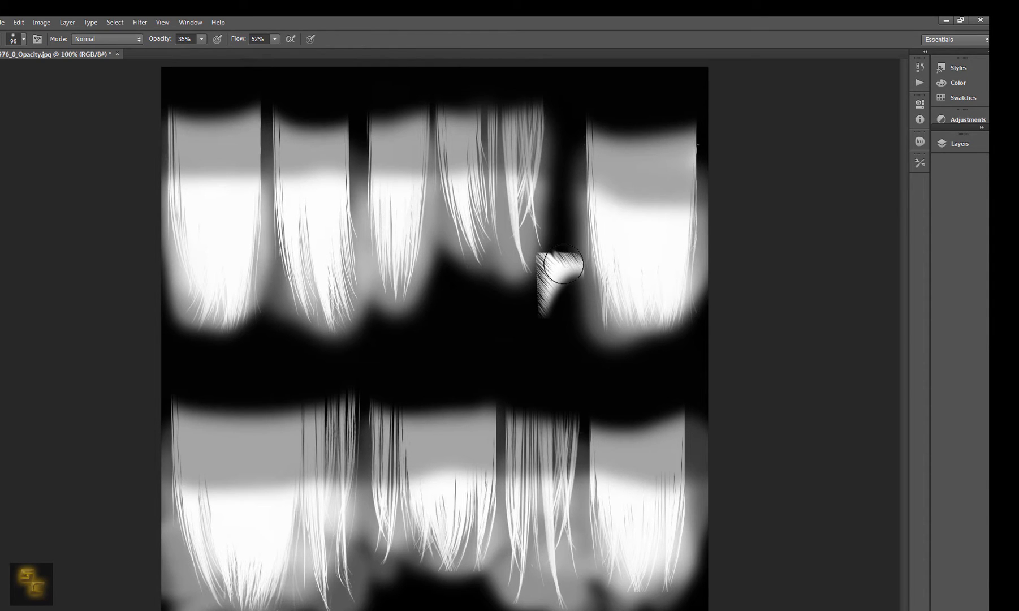
# - Save the painted map as a JPEG named "hair weight" in the tutorial hair folder
pyautogui.click(3, 22)
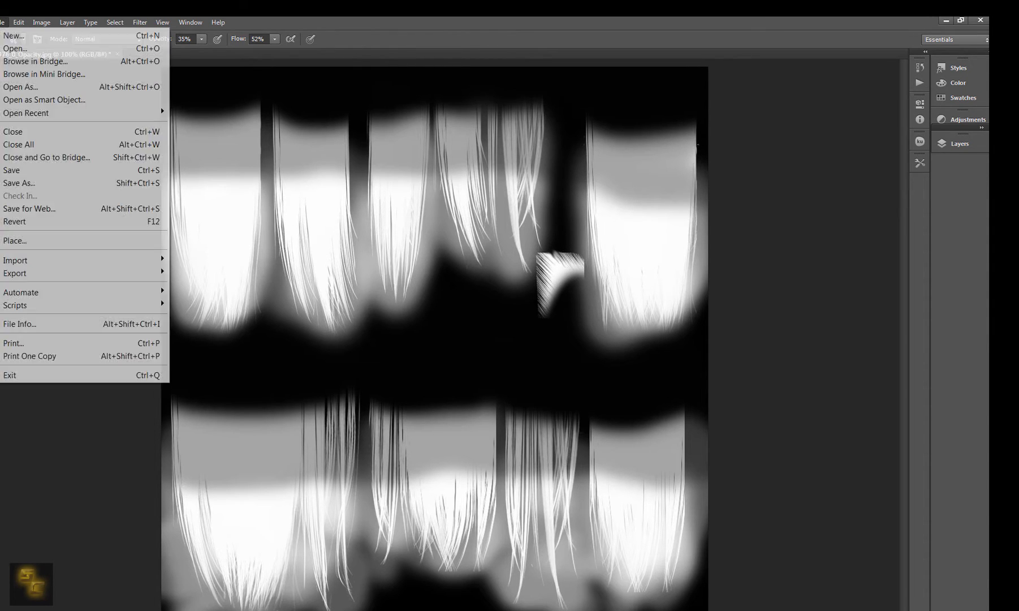
pyautogui.click(34, 182)
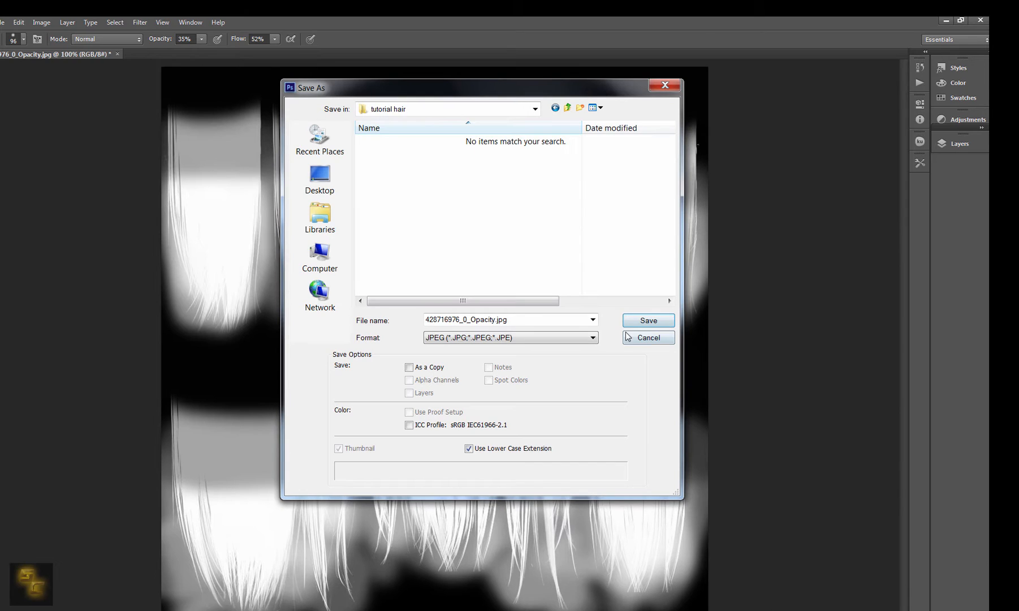
pyautogui.click(526, 318)
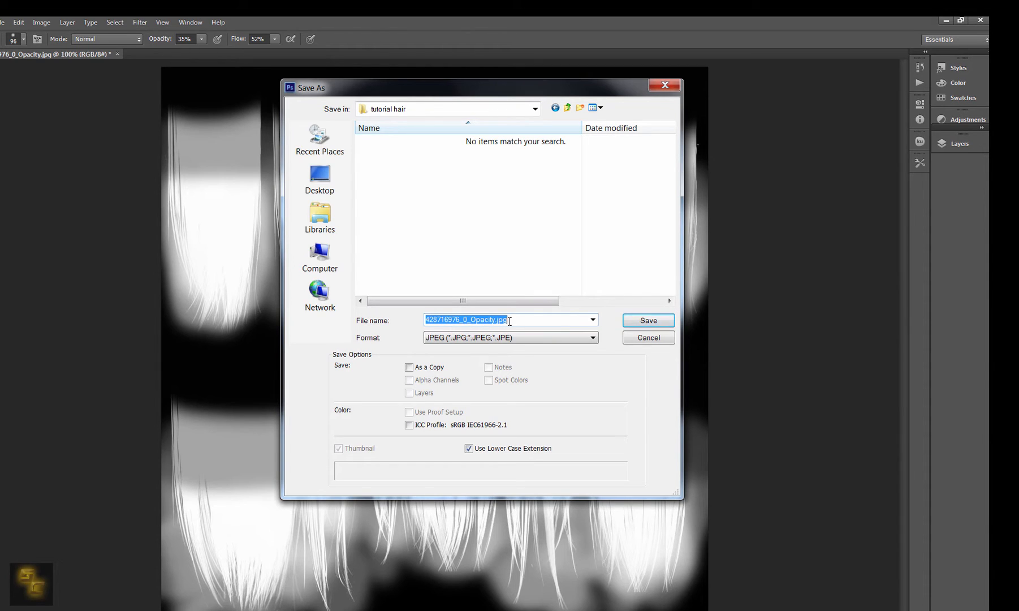
pyautogui.write('hair weight')
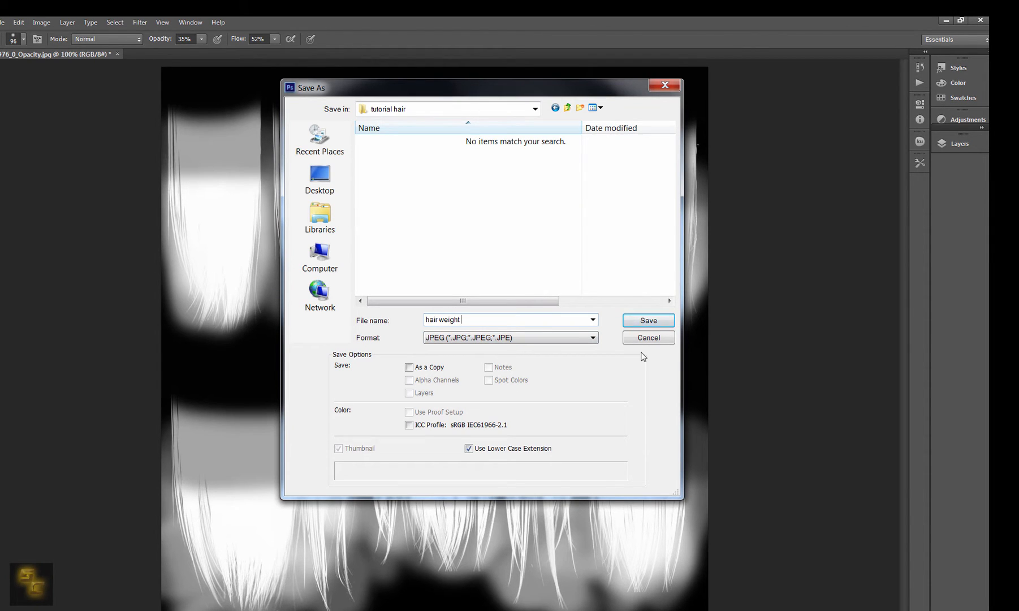
pyautogui.click(649, 320)
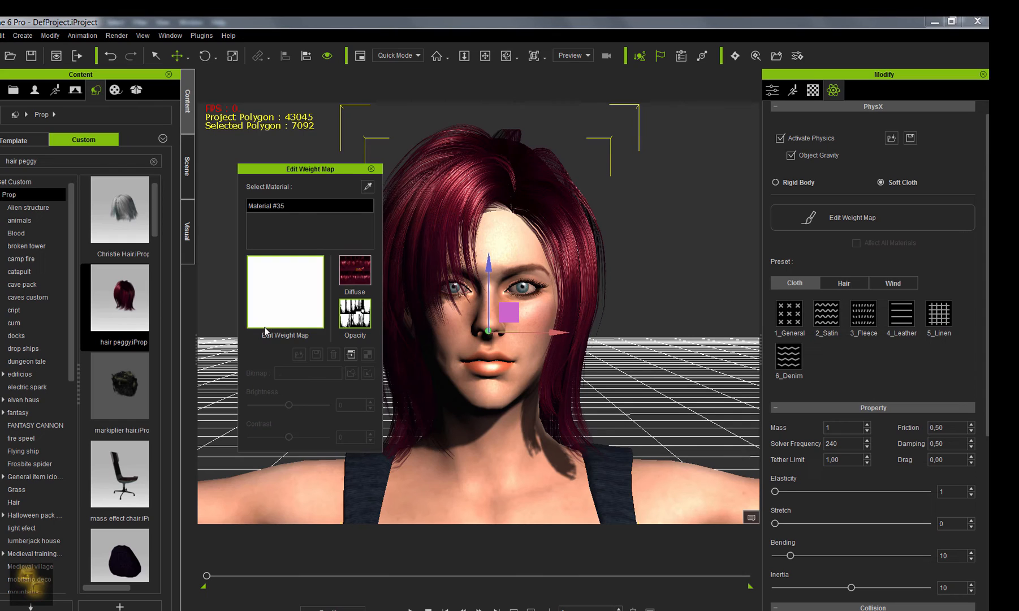
# - In iClone, load "hair weight" from the tutorial hair folder as Material #35's weight map and play the cloth simulation
pyautogui.doubleClick(287, 317)
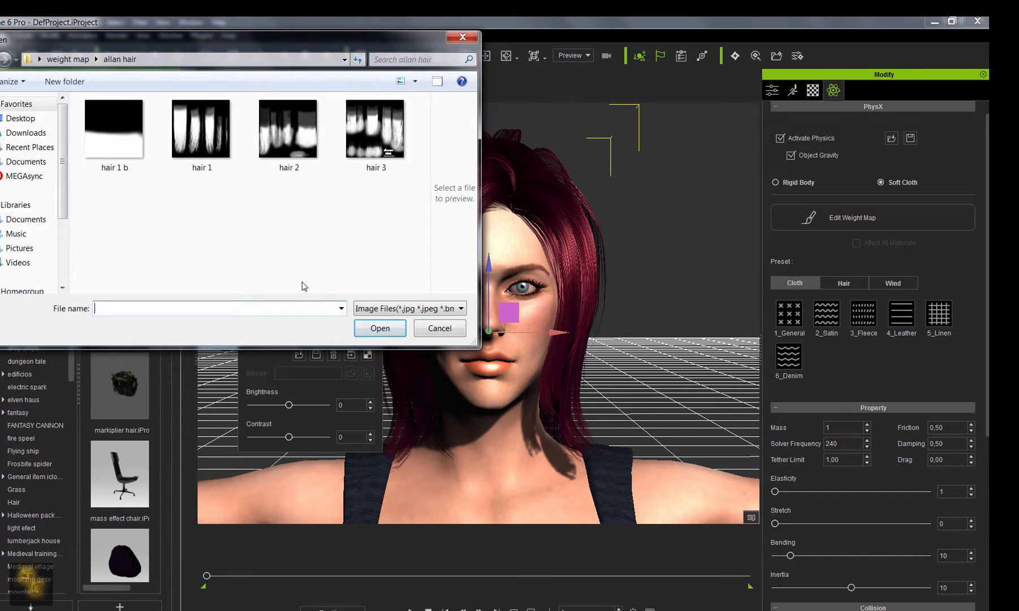
pyautogui.click(67, 59)
pyautogui.doubleClick(274, 148)
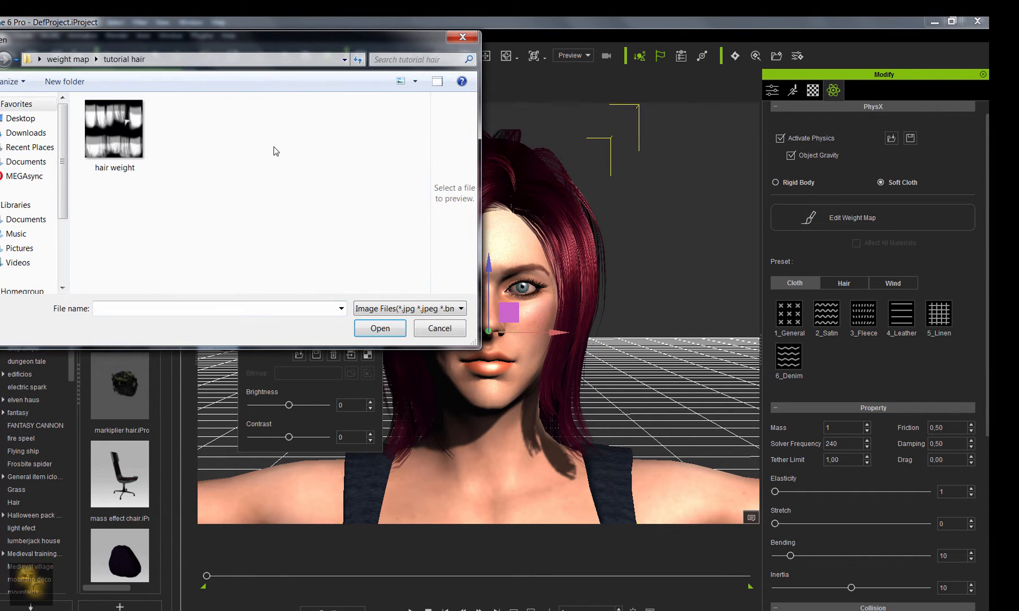
pyautogui.click(135, 159)
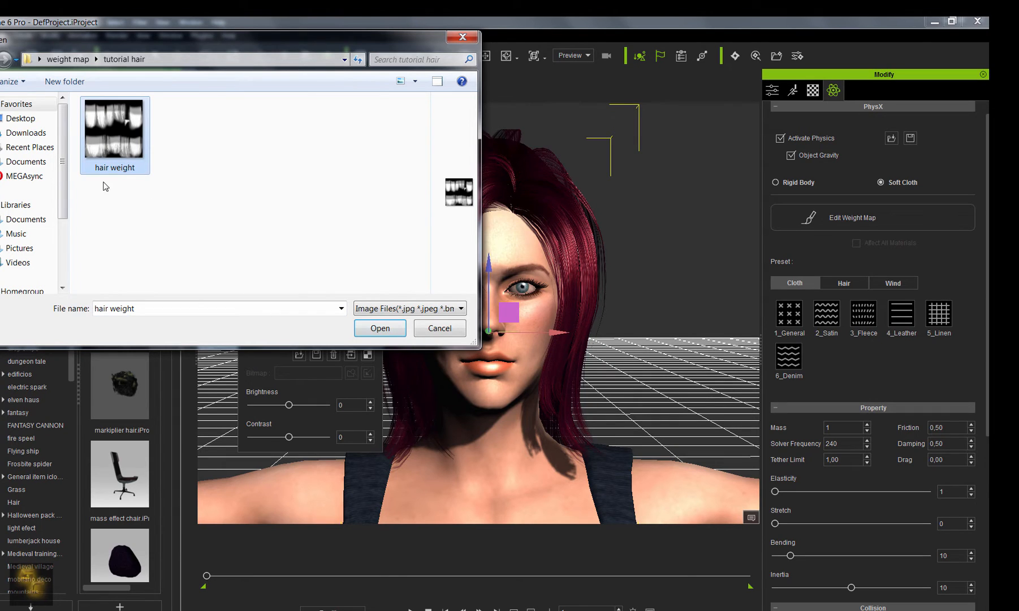
pyautogui.click(358, 327)
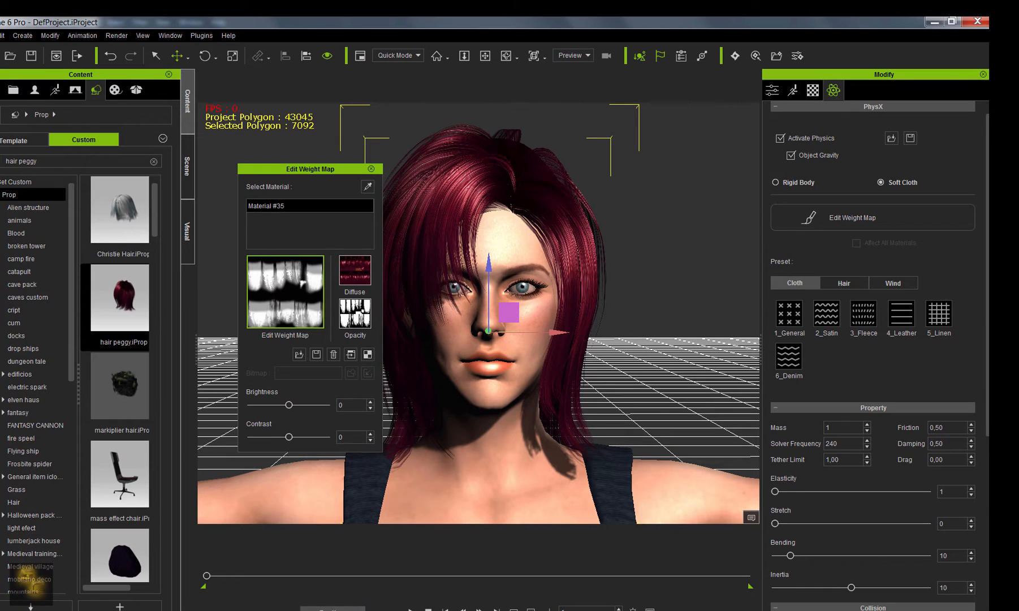
pyautogui.press('space')
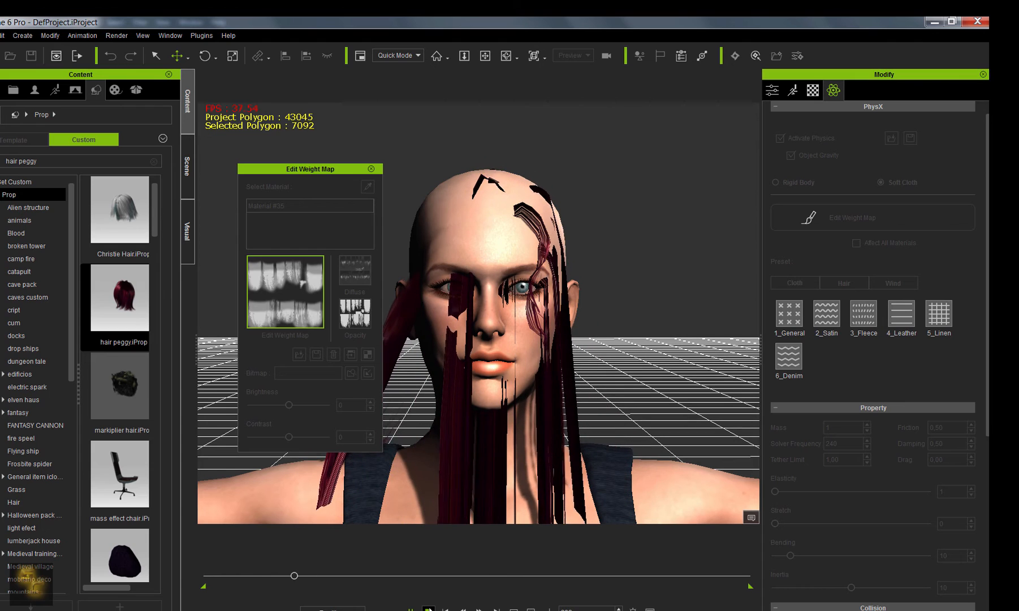
pyautogui.press('space')
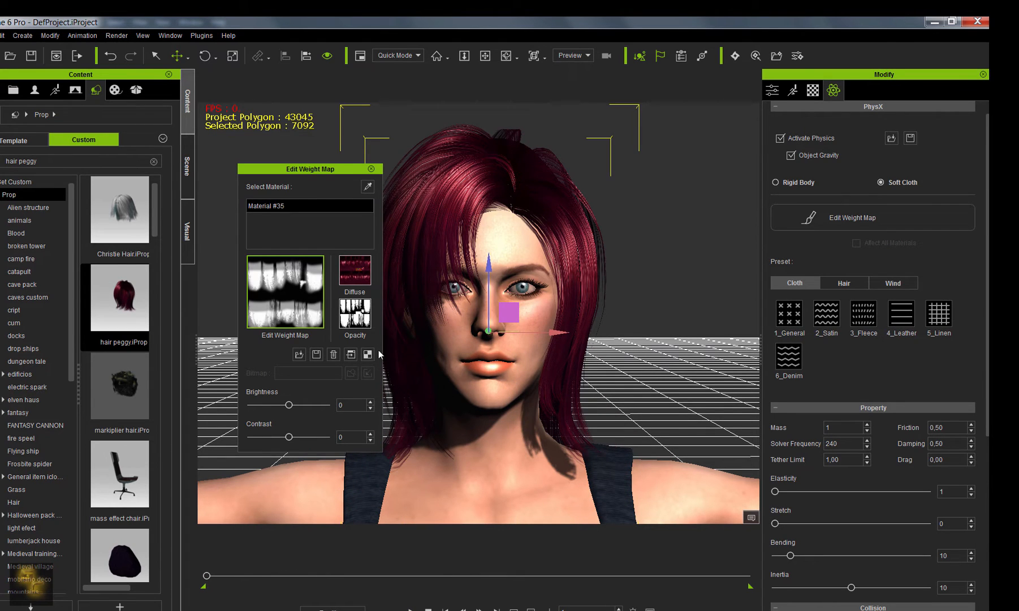
# - Set the weight map's brightness to -32 and contrast to 40, and play the hair simulation while viewing it from the side
pyautogui.moveTo(289, 405)
pyautogui.mouseDown()
pyautogui.moveTo(279, 405)
pyautogui.moveTo(295, 437)
pyautogui.moveTo(278, 406)
pyautogui.mouseUp()
pyautogui.click(412, 609)
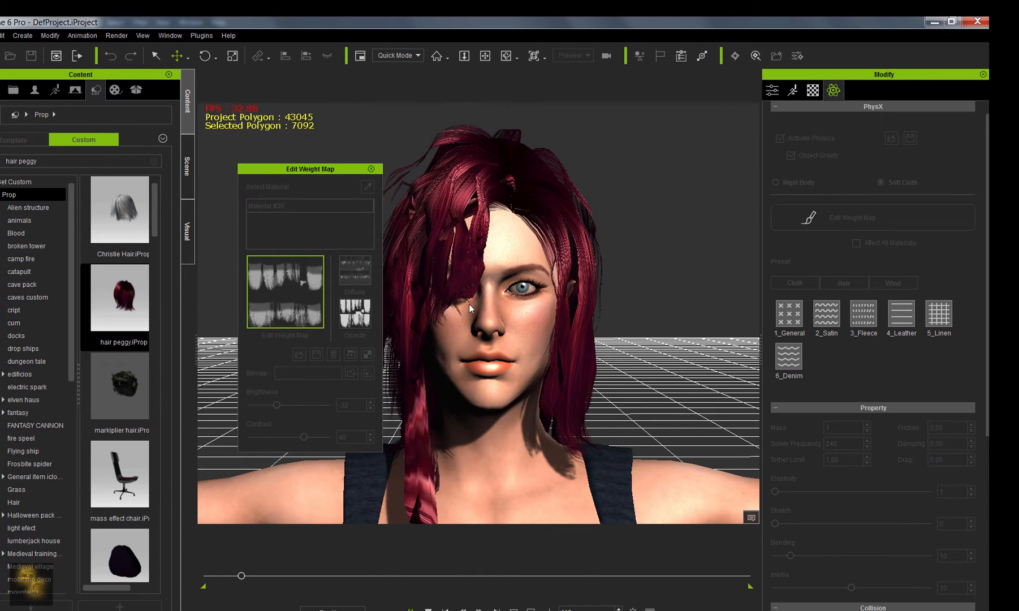
pyautogui.scroll(-4, 574, 219)
pyautogui.moveTo(575, 219); pyautogui.dragTo(389, 290, button='right')
pyautogui.scroll(4, 388, 290)
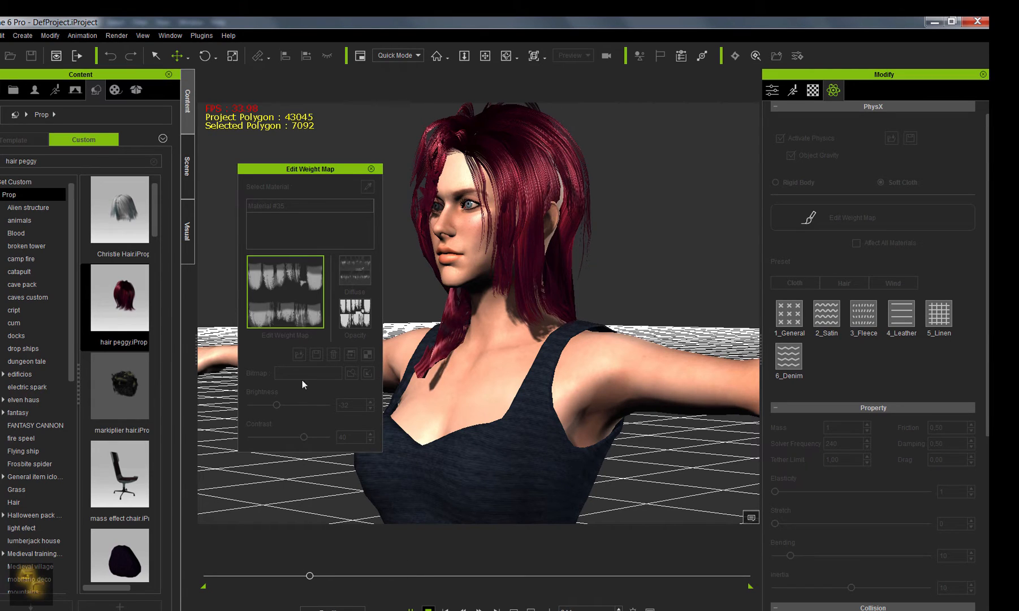
pyautogui.click(428, 609)
# - Set the weight map's brightness to -47 and contrast to 53, and test the hair simulation from several angles
pyautogui.moveTo(276, 405); pyautogui.dragTo(272, 404)
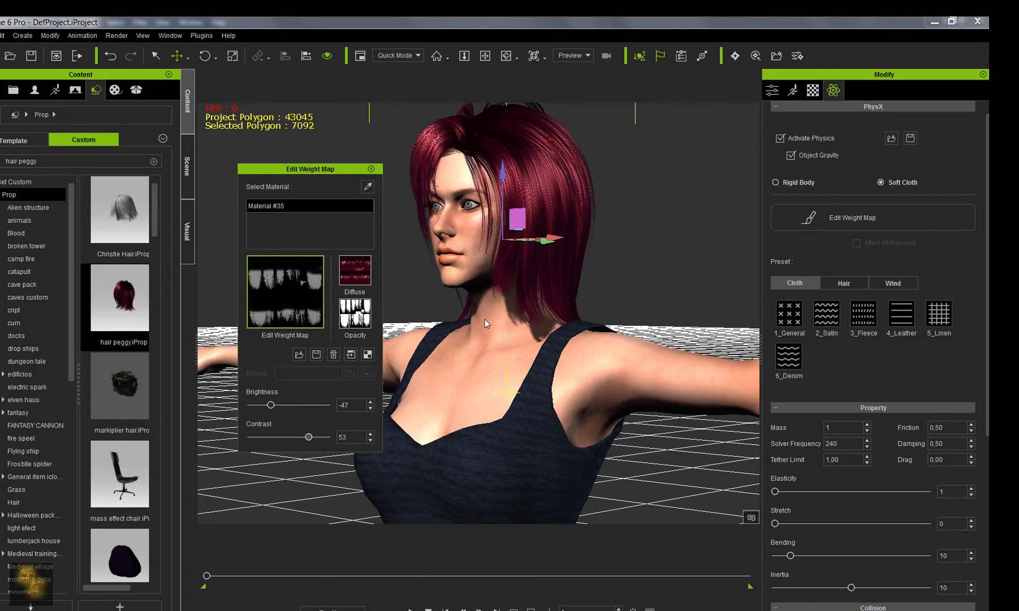
pyautogui.moveTo(485, 324); pyautogui.dragTo(479, 517, button='right')
pyautogui.click(412, 609)
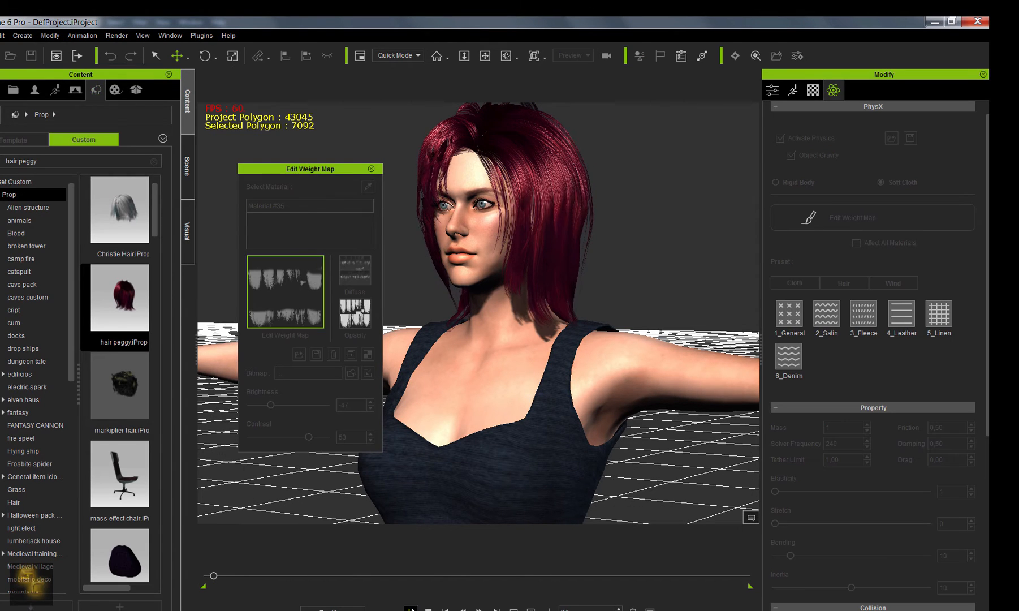
pyautogui.moveTo(481, 258); pyautogui.dragTo(544, 257, button='right')
pyautogui.moveTo(545, 257); pyautogui.dragTo(545, 336, button='middle')
pyautogui.moveTo(461, 307); pyautogui.dragTo(566, 306, button='right')
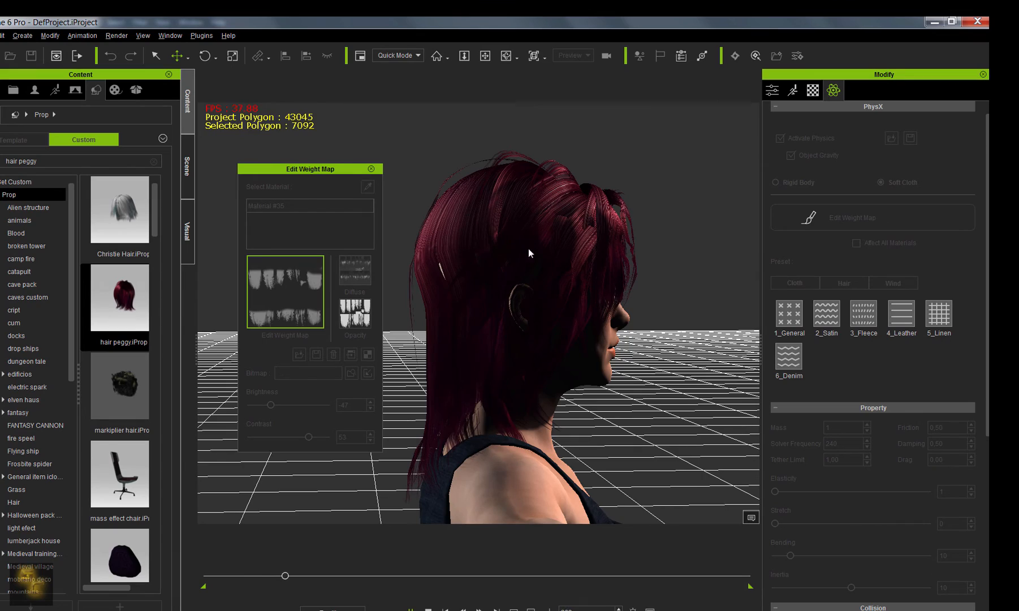
pyautogui.moveTo(482, 279); pyautogui.dragTo(461, 341, button='right')
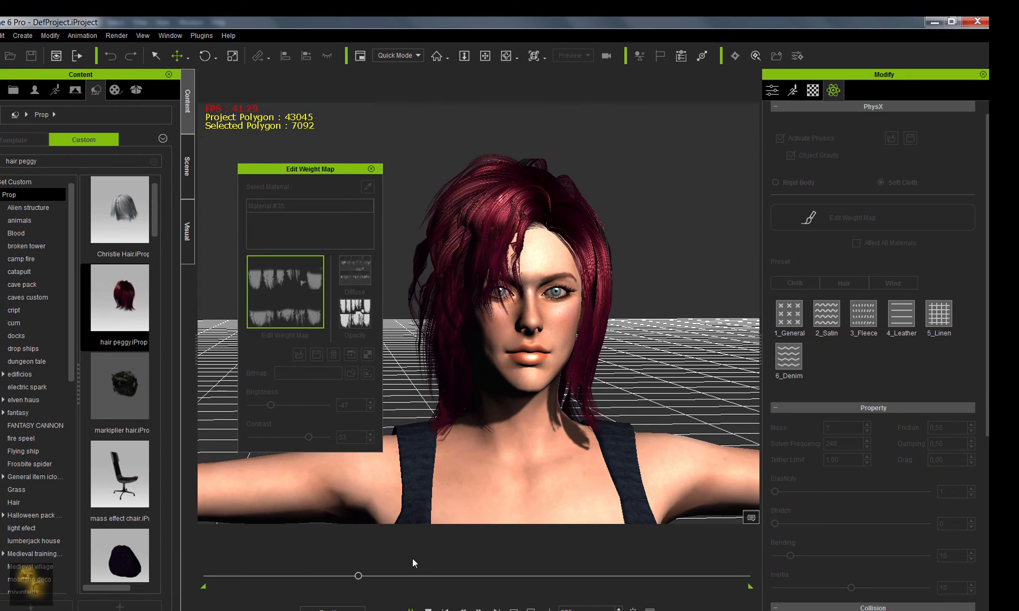
pyautogui.click(428, 609)
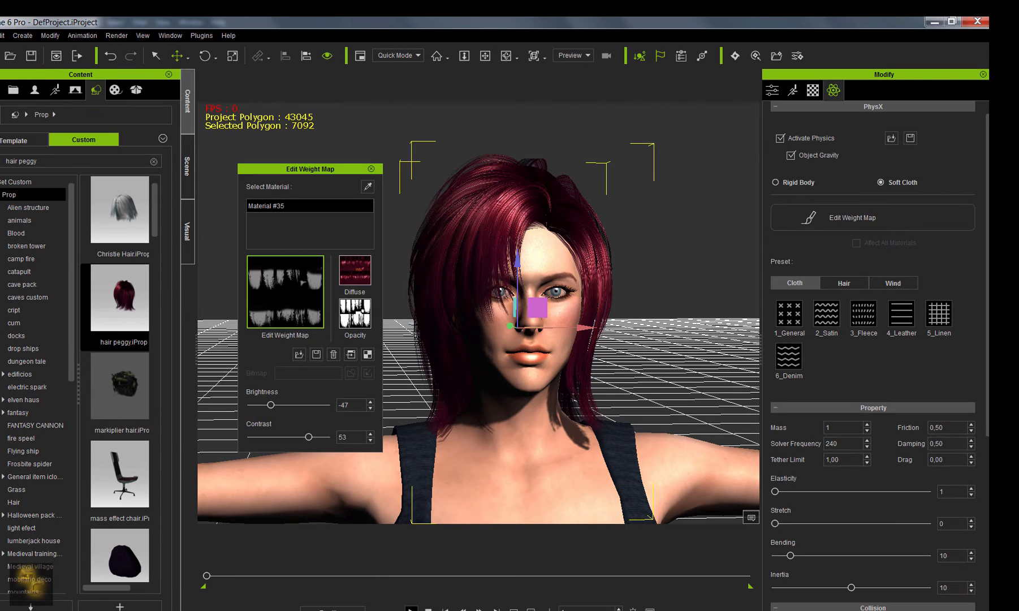
pyautogui.click(411, 609)
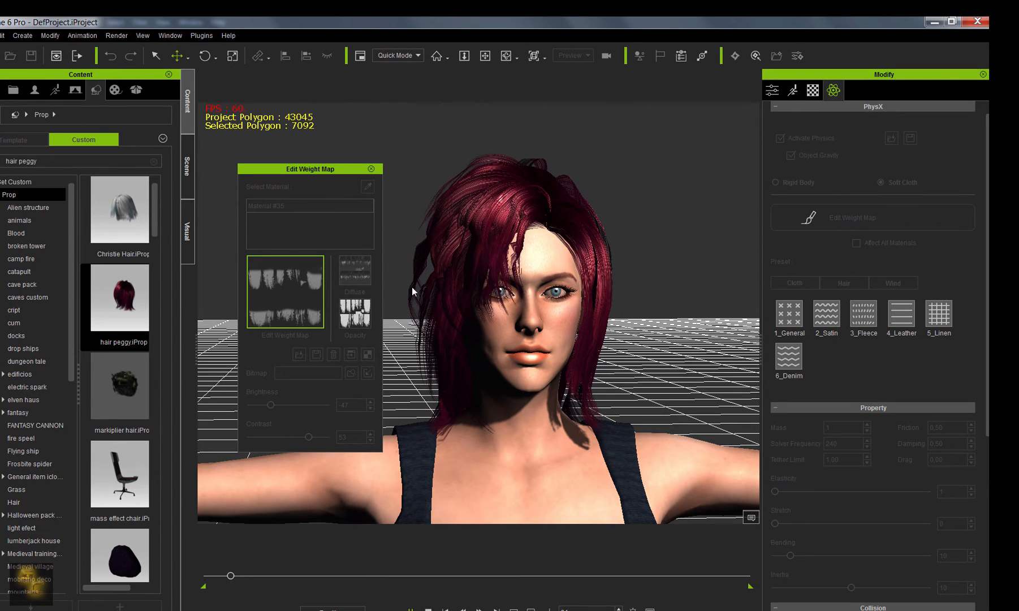
pyautogui.click(428, 609)
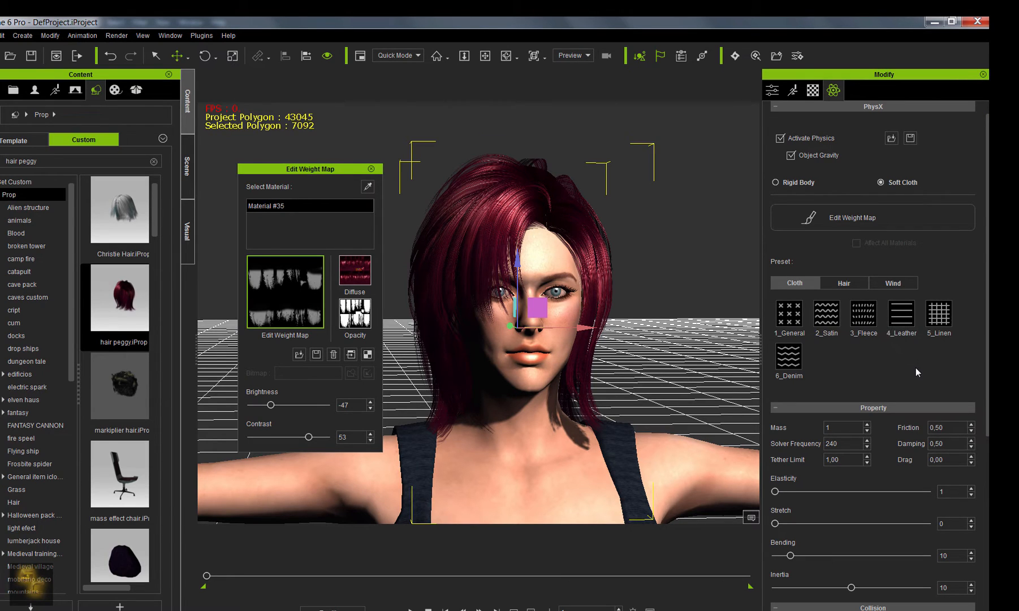
# - Apply the 2_Straight hair physics preset and play the simulation, inspecting the strands up close and from the front
pyautogui.click(846, 284)
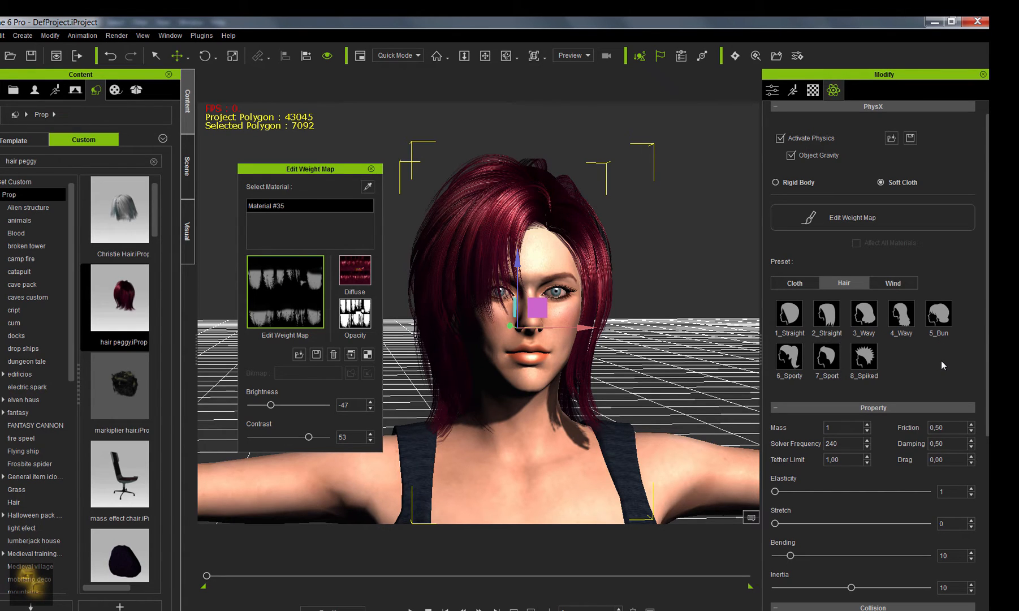
pyautogui.click(828, 316)
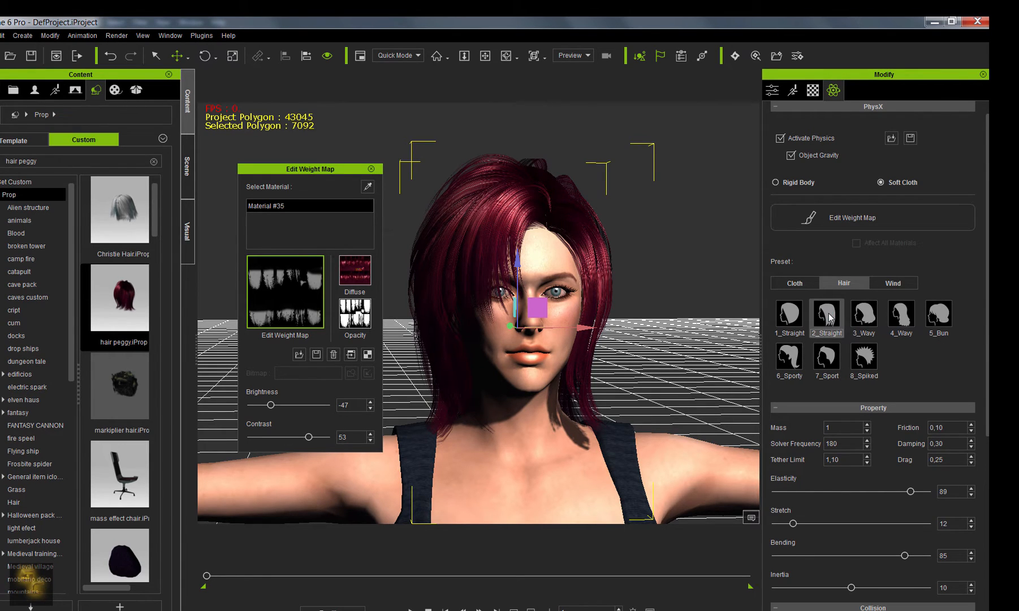
pyautogui.click(411, 609)
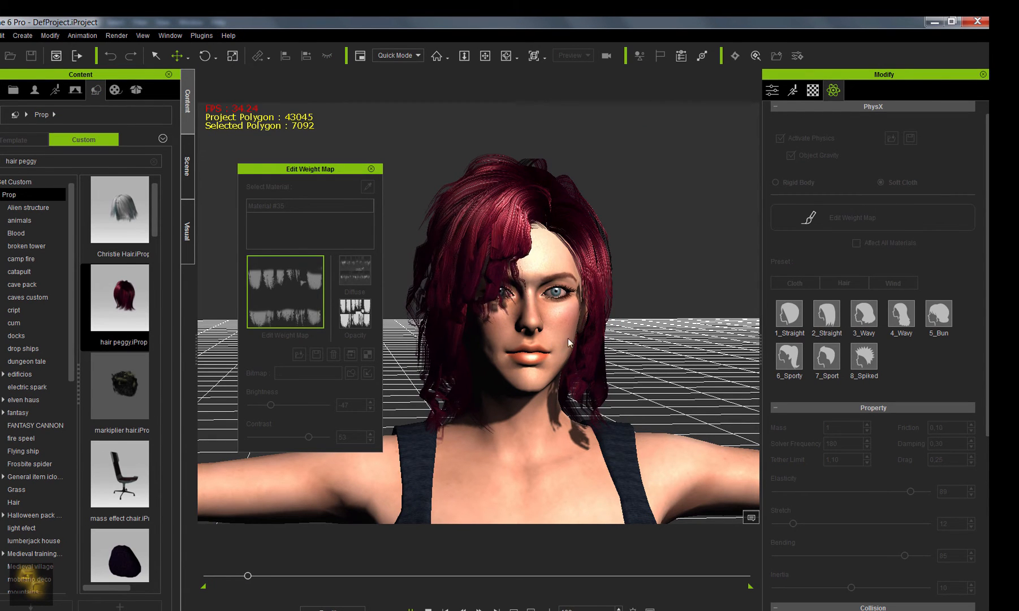
pyautogui.moveTo(570, 341); pyautogui.dragTo(614, 344, button='right')
pyautogui.scroll(5, 621, 320)
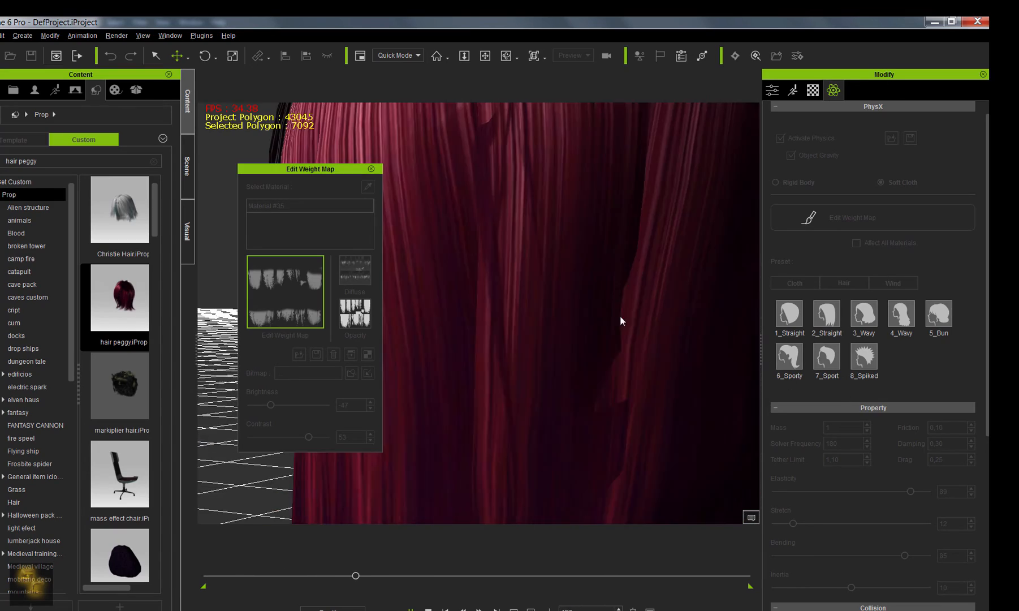
pyautogui.scroll(-5, 634, 348)
pyautogui.moveTo(480, 371); pyautogui.dragTo(433, 361, button='right')
pyautogui.scroll(-1, 434, 360)
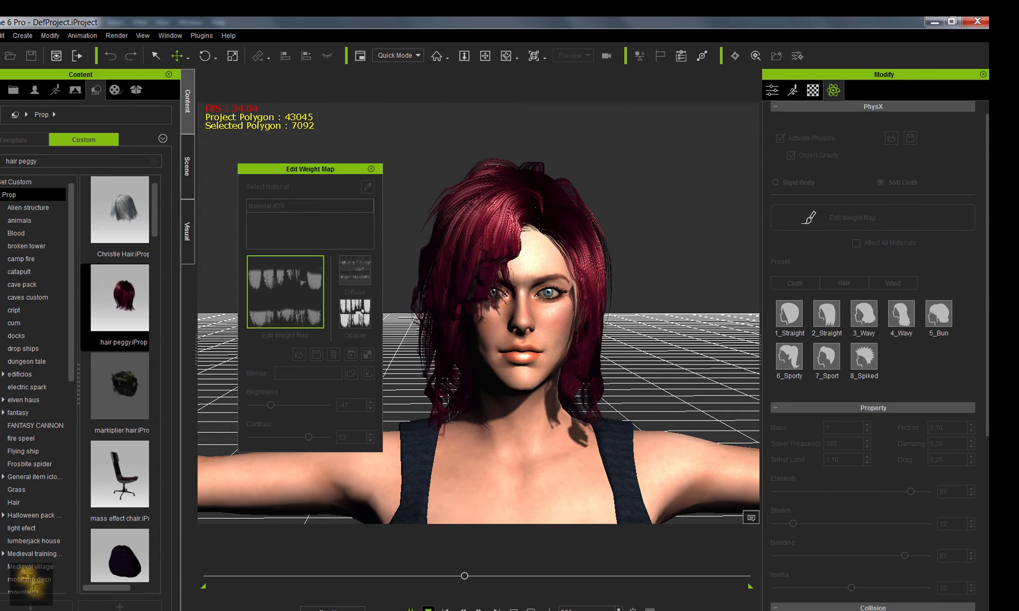
pyautogui.click(428, 610)
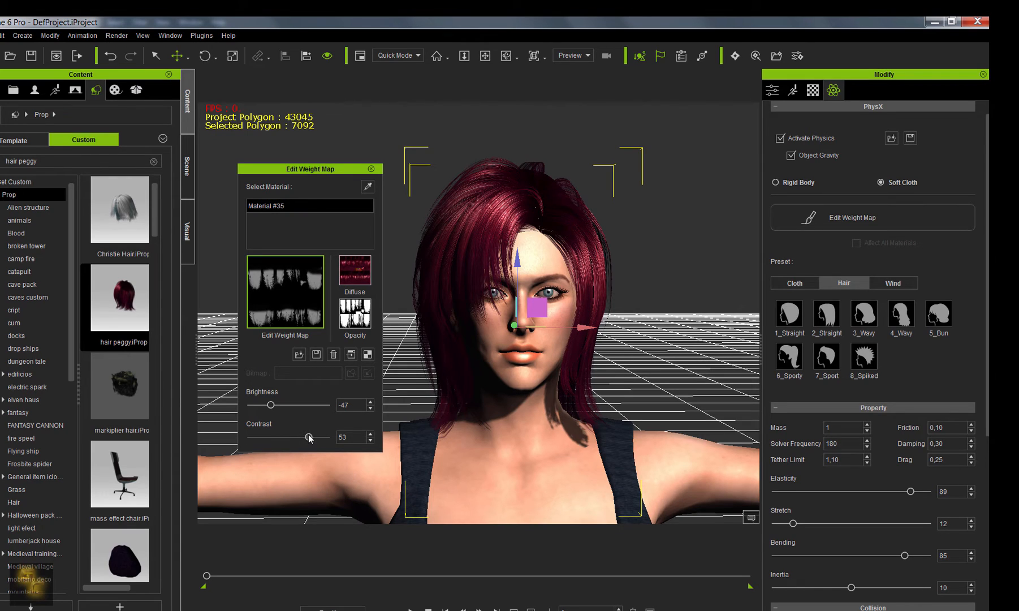
# - Set the weight map's brightness to -60 and contrast to 73, and preview the hair simulation
pyautogui.moveTo(270, 405); pyautogui.dragTo(266, 404)
pyautogui.click(412, 608)
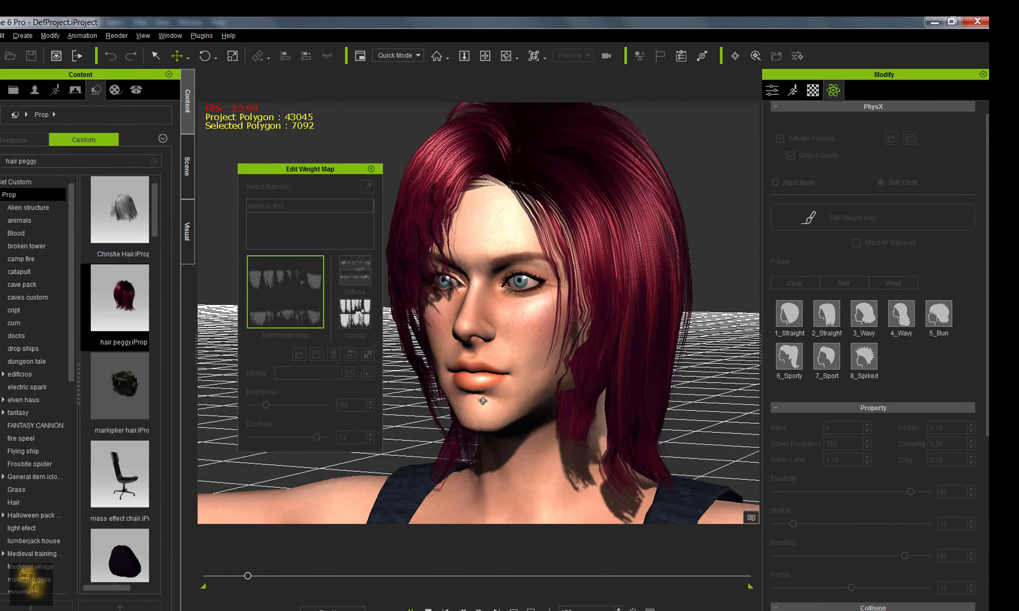
pyautogui.press('space')
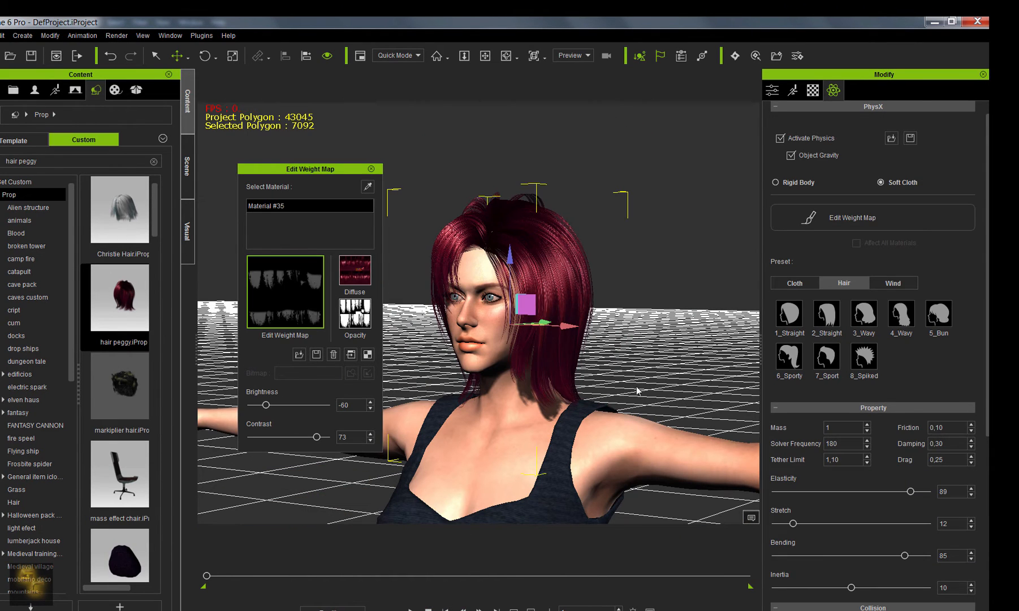
# - Apply the 3_Wavy hair physics preset, test it in the simulation, and close the weight map editor
pyautogui.click(864, 314)
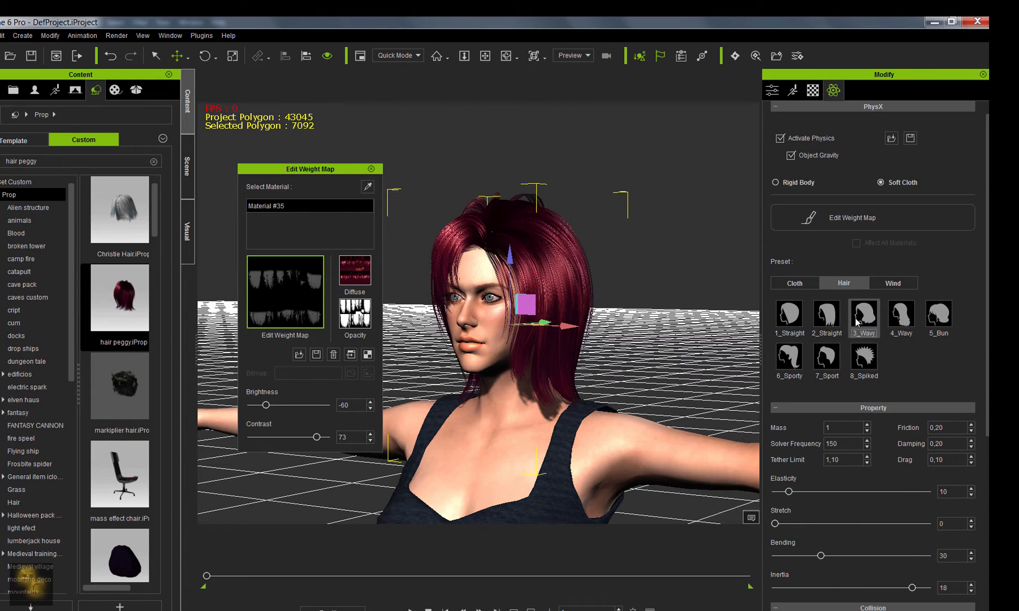
pyautogui.press('space')
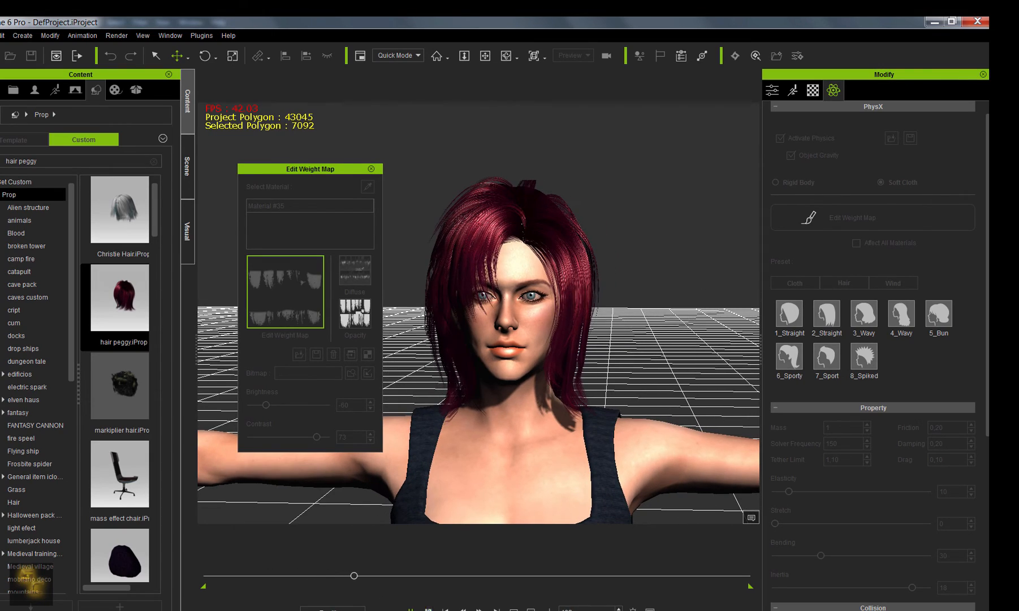
pyautogui.click(428, 609)
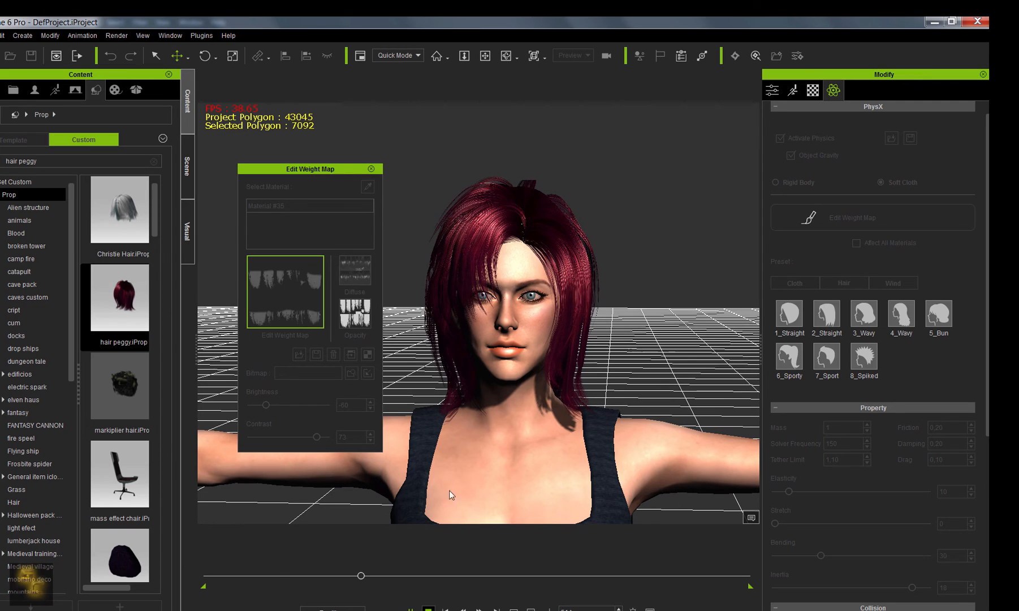
pyautogui.click(371, 170)
# - Attach the hair prop to the character's head
pyautogui.scroll(5, 544, 318)
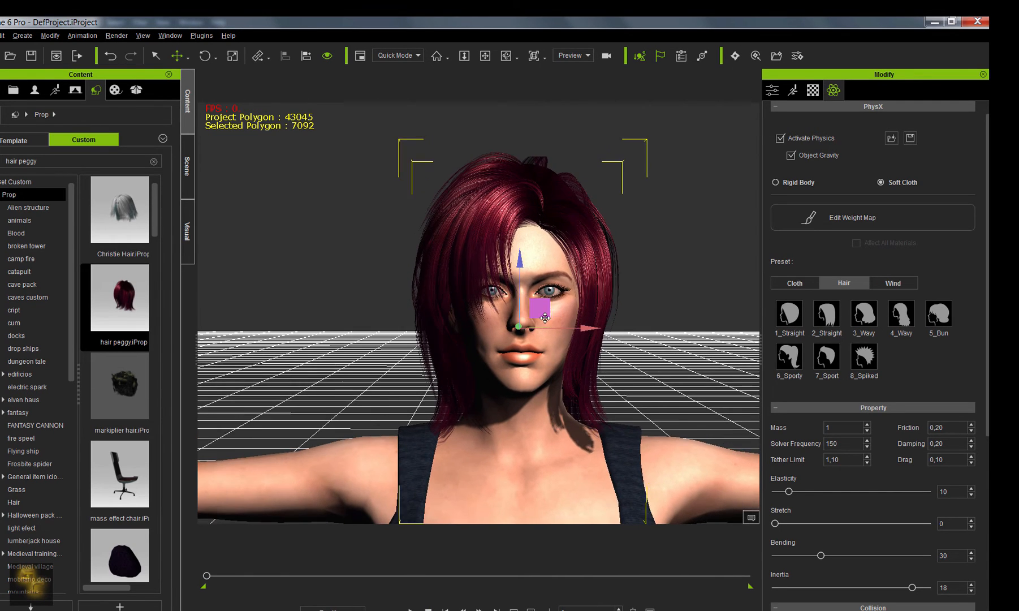
pyautogui.scroll(2, 545, 318)
pyautogui.rightClick(477, 299)
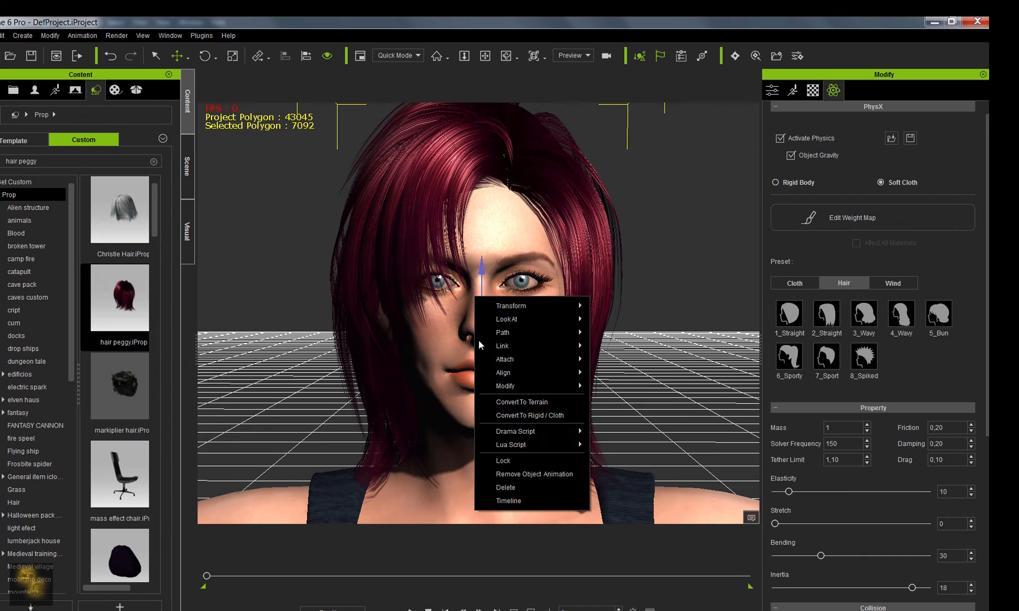
pyautogui.moveTo(529, 359)
pyautogui.click(615, 363)
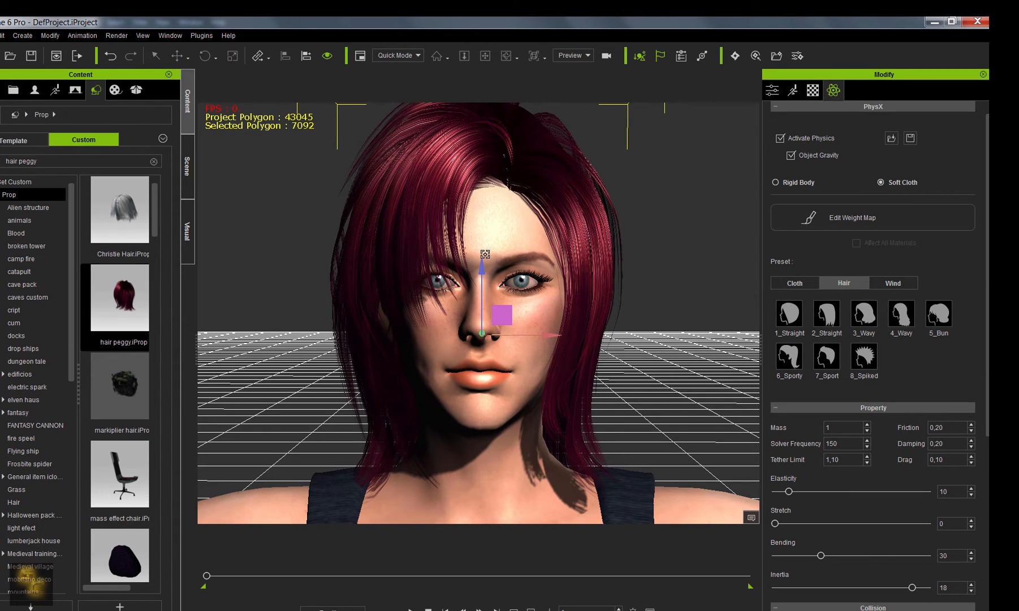
pyautogui.click(486, 249)
pyautogui.scroll(-5, 488, 252)
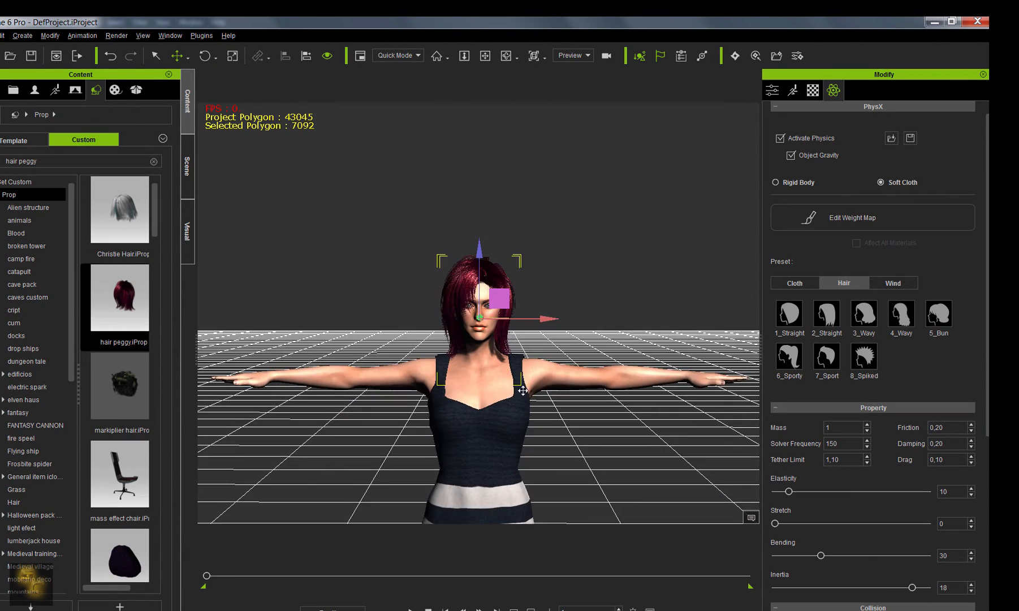
# - Select the character and apply the Heidi persona to it
pyautogui.moveTo(495, 450); pyautogui.dragTo(487, 364, button='middle')
pyautogui.click(487, 364)
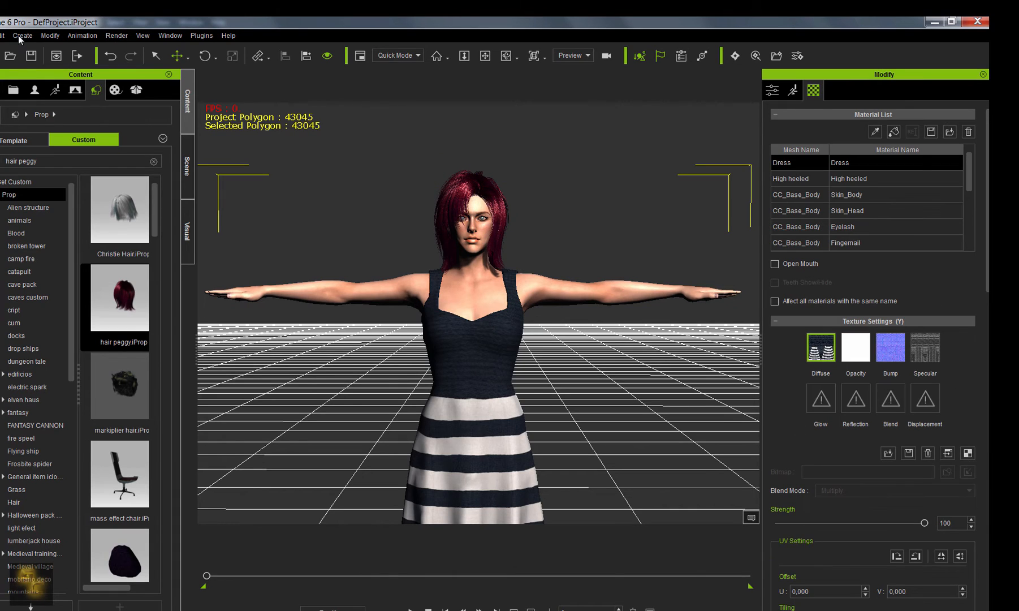
pyautogui.click(55, 89)
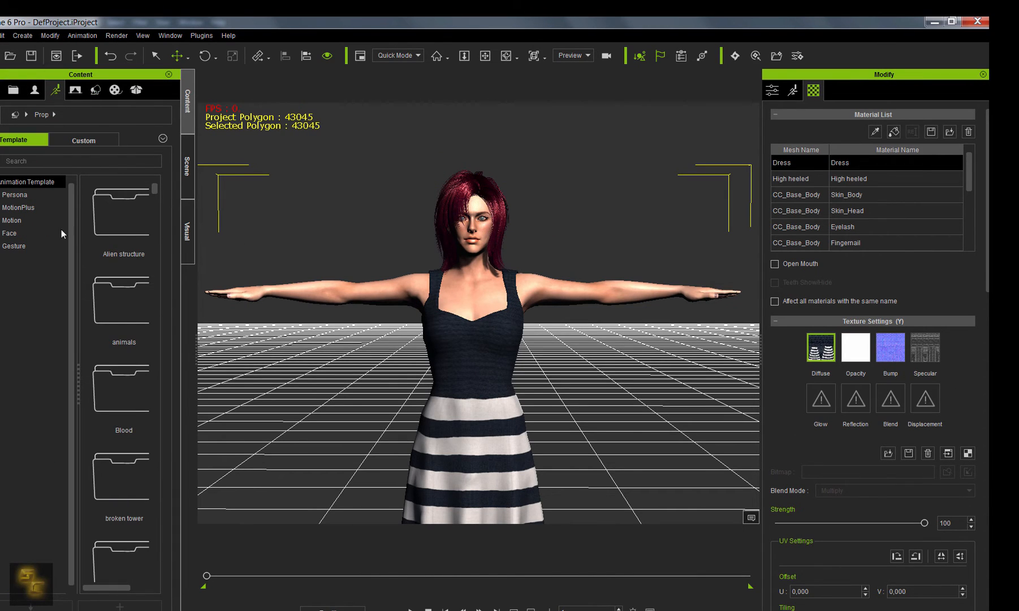
pyautogui.click(17, 197)
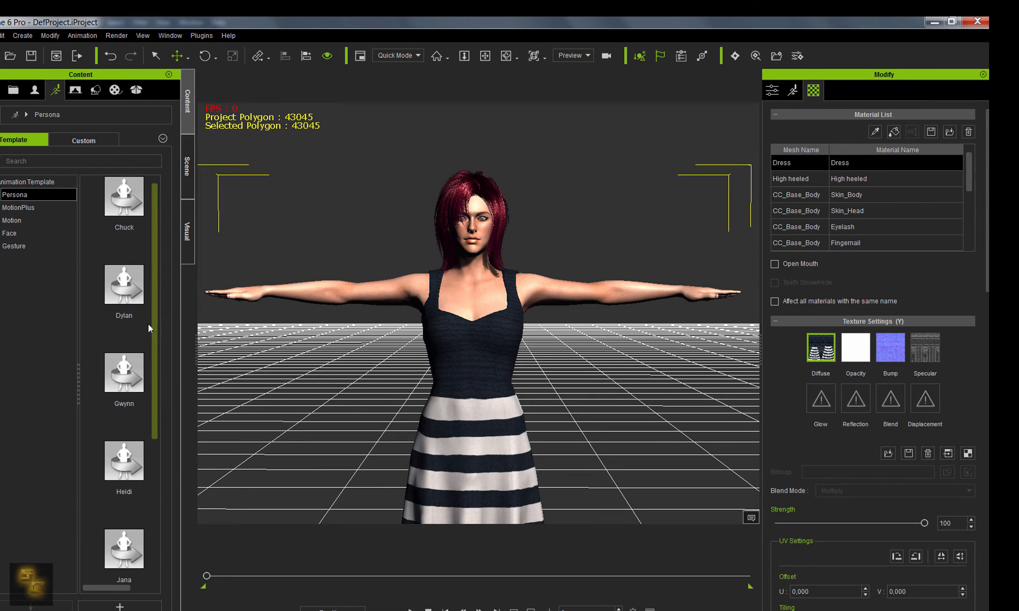
pyautogui.click(105, 458)
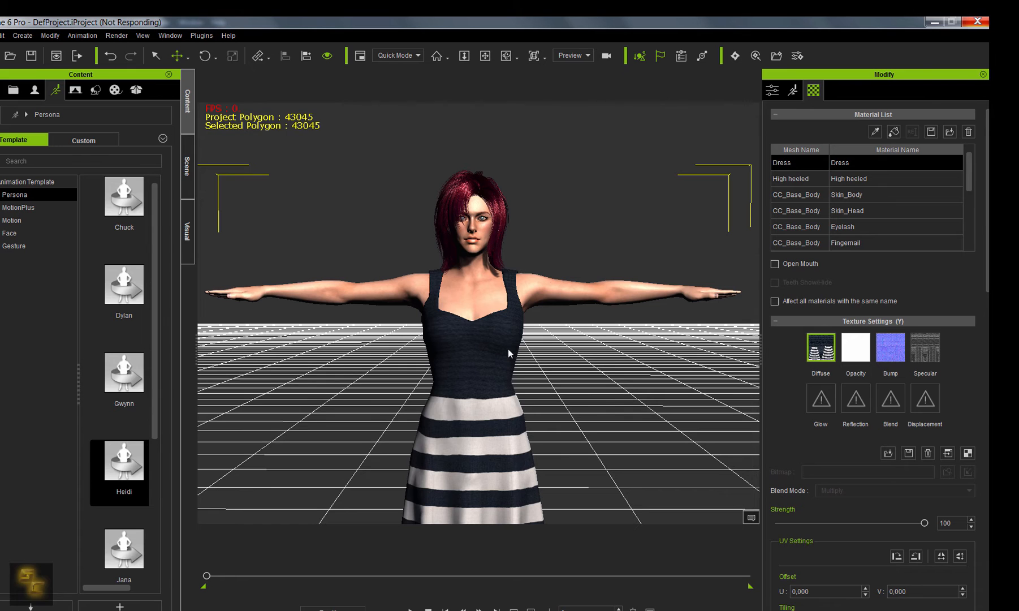
pyautogui.scroll(-5, 508, 349)
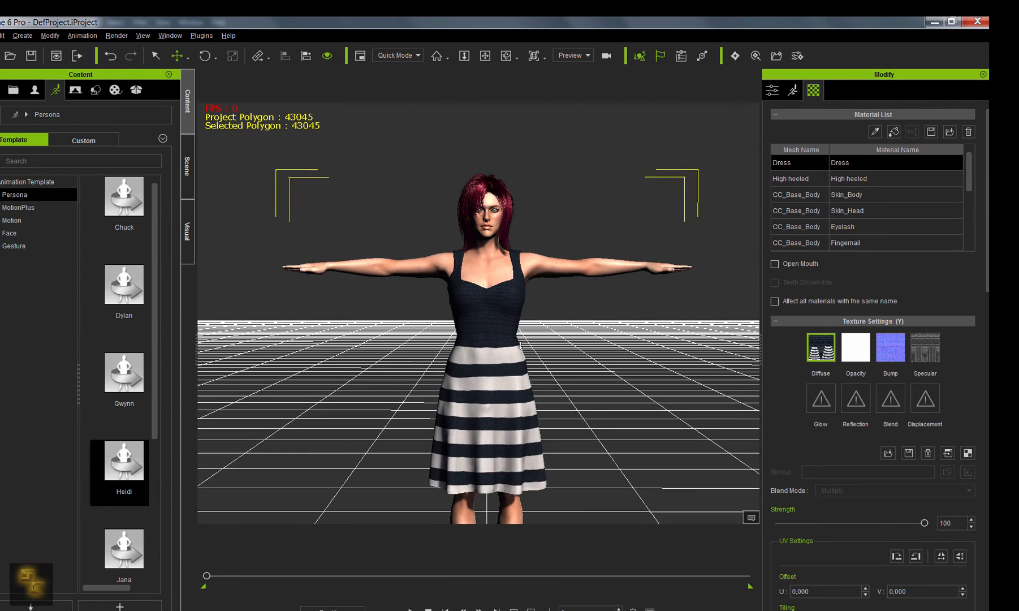
# - Have the character perform the Stand talk motion, and inspect the hair during playback up close and from an angle
pyautogui.rightClick(486, 325)
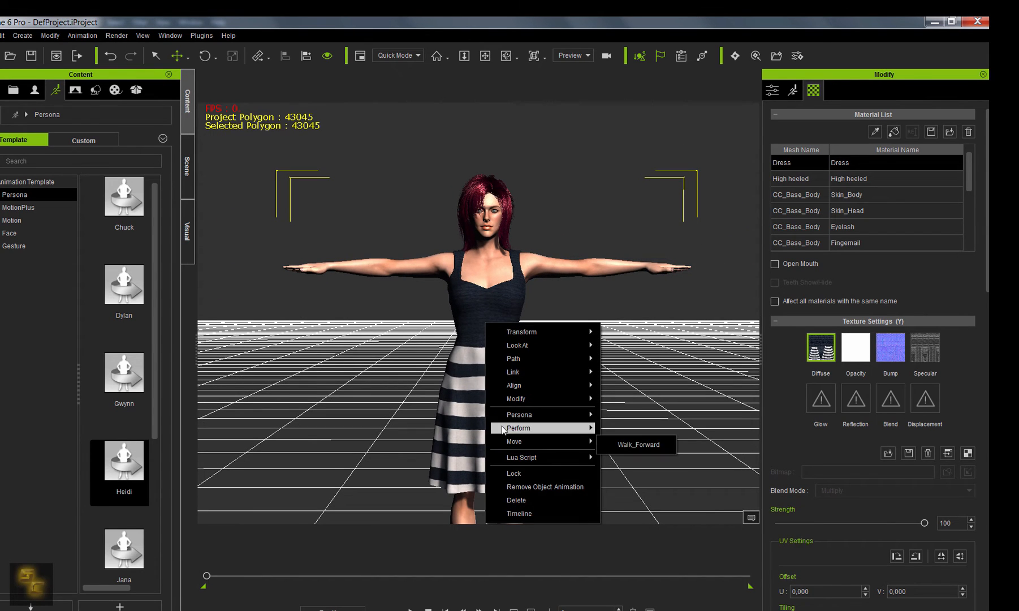
pyautogui.moveTo(502, 429)
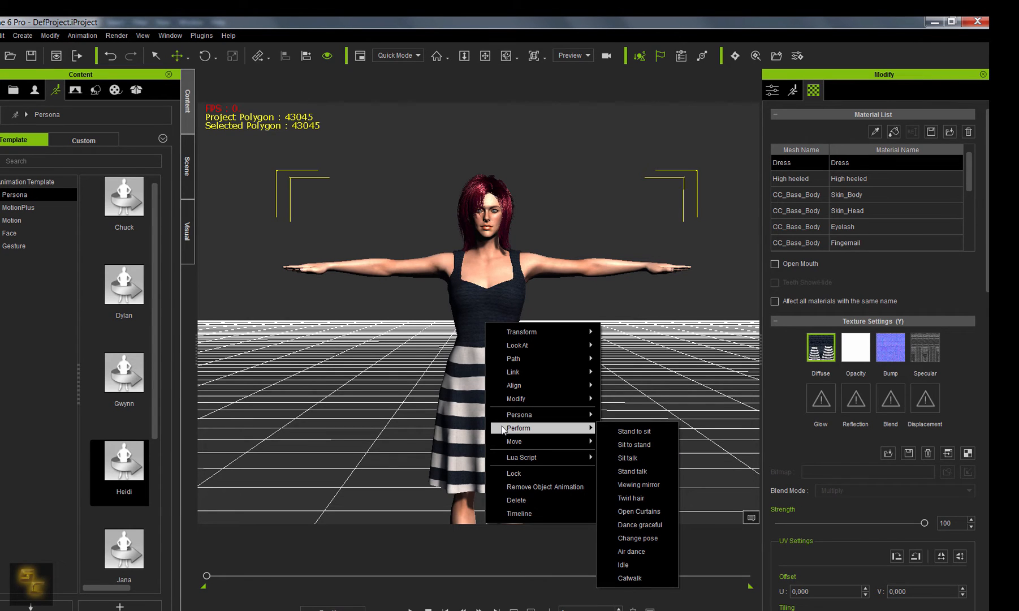
pyautogui.click(673, 472)
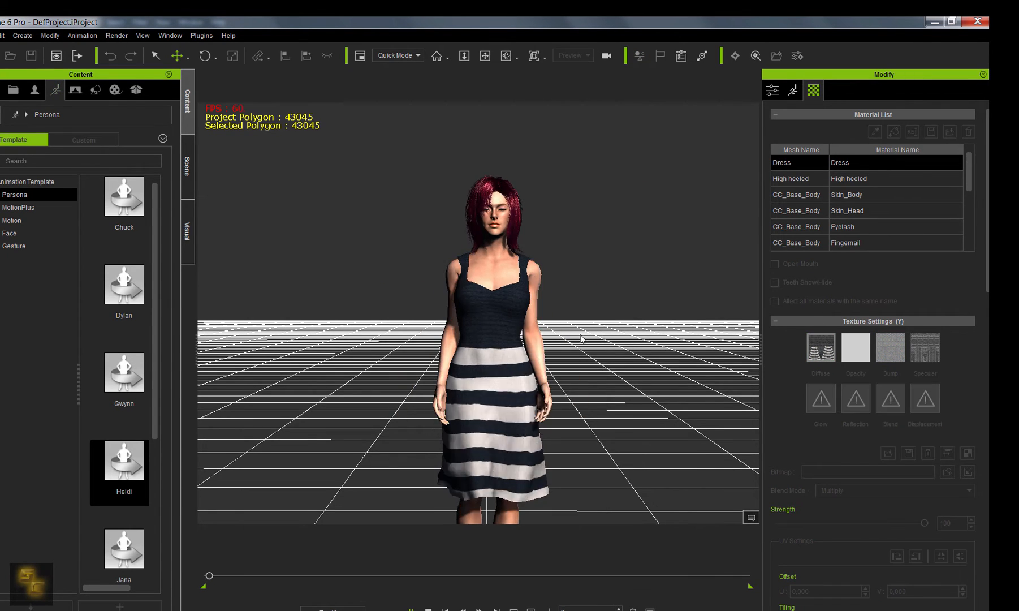
pyautogui.scroll(3, 610, 336)
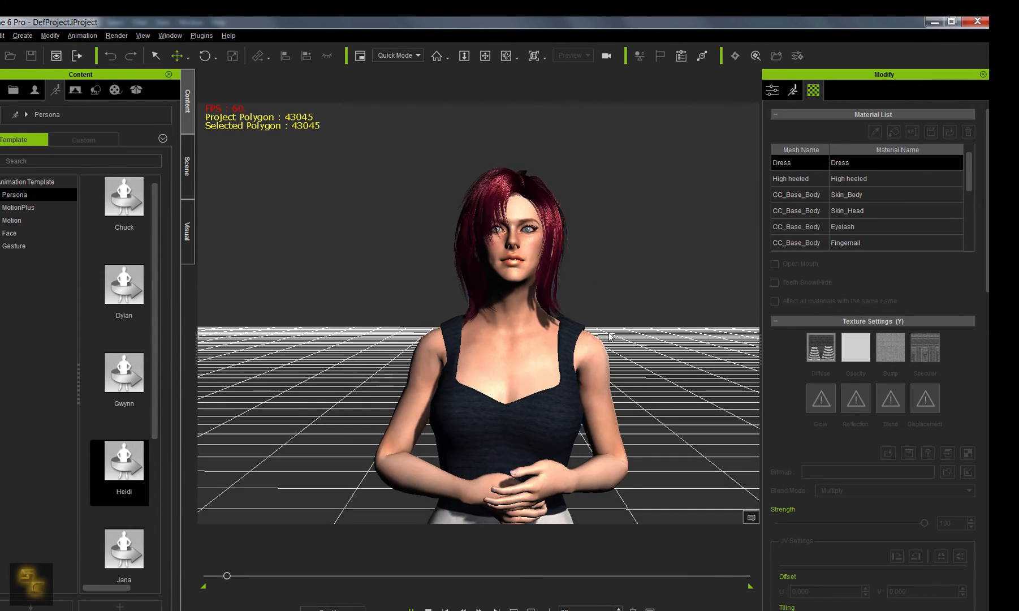
pyautogui.moveTo(610, 336); pyautogui.dragTo(552, 404, button='right')
pyautogui.scroll(-2, 534, 352)
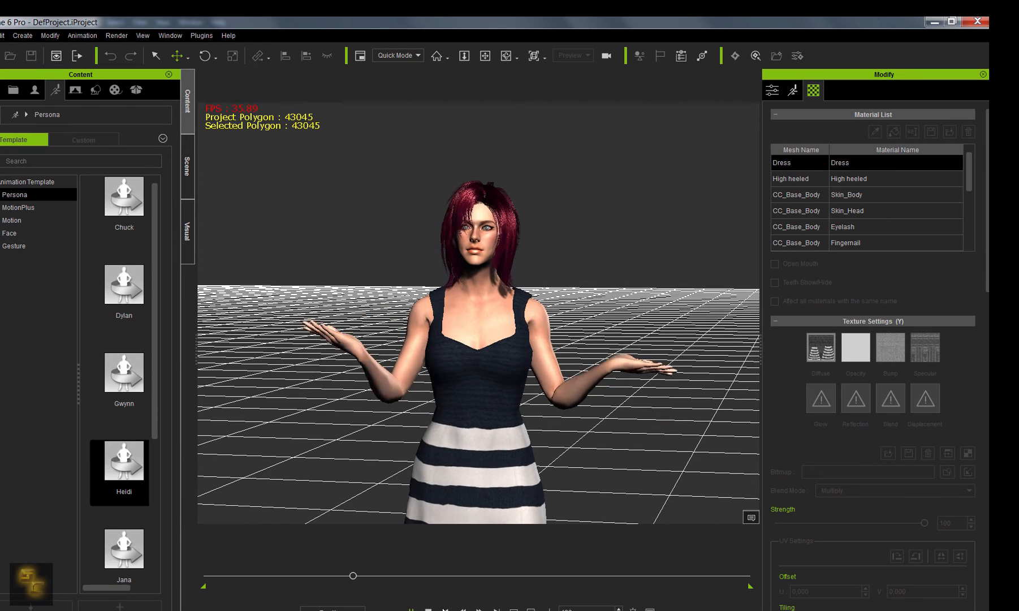
pyautogui.click(429, 608)
# - Remove the character's object animation and make it perform a different Heidi motion
pyautogui.rightClick(513, 347)
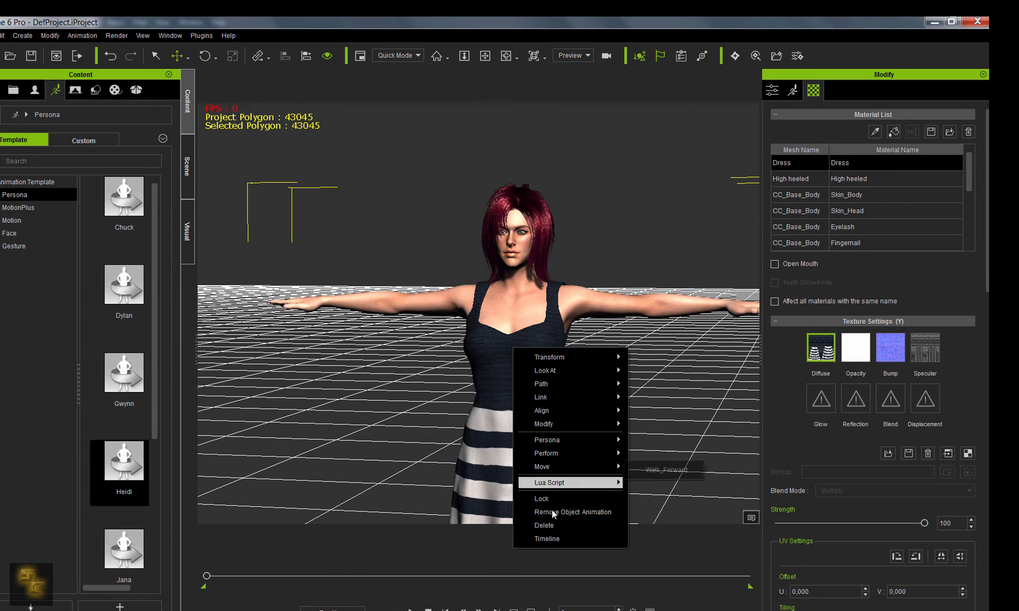
pyautogui.click(552, 509)
pyautogui.rightClick(531, 336)
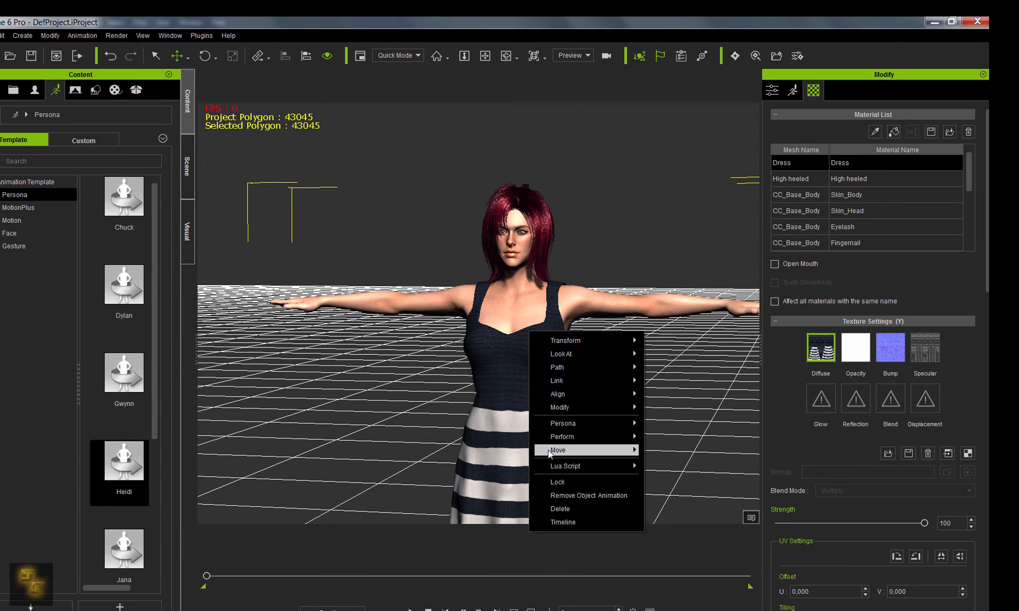
pyautogui.moveTo(563, 441)
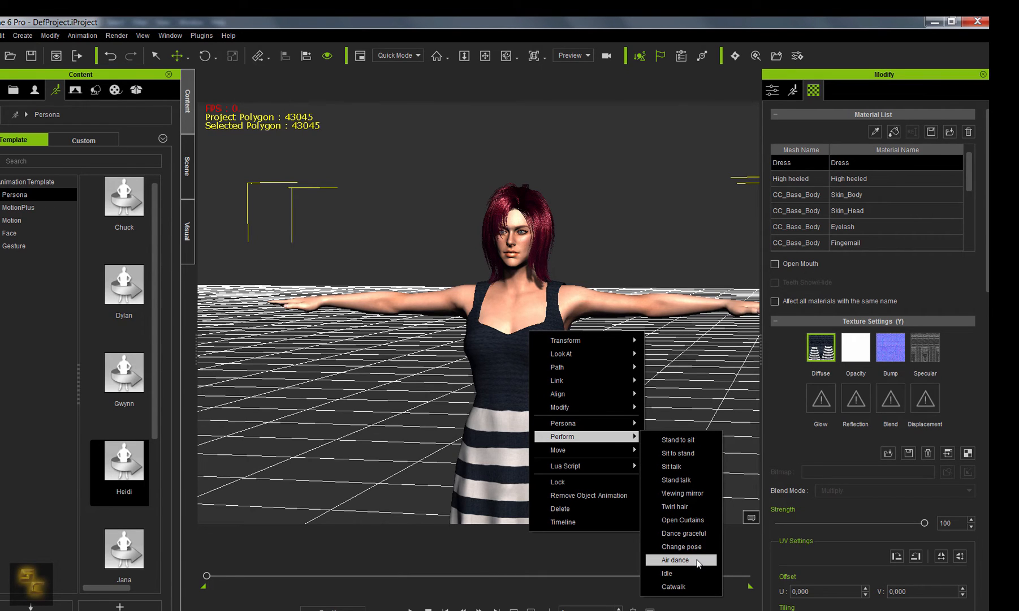
pyautogui.click(684, 512)
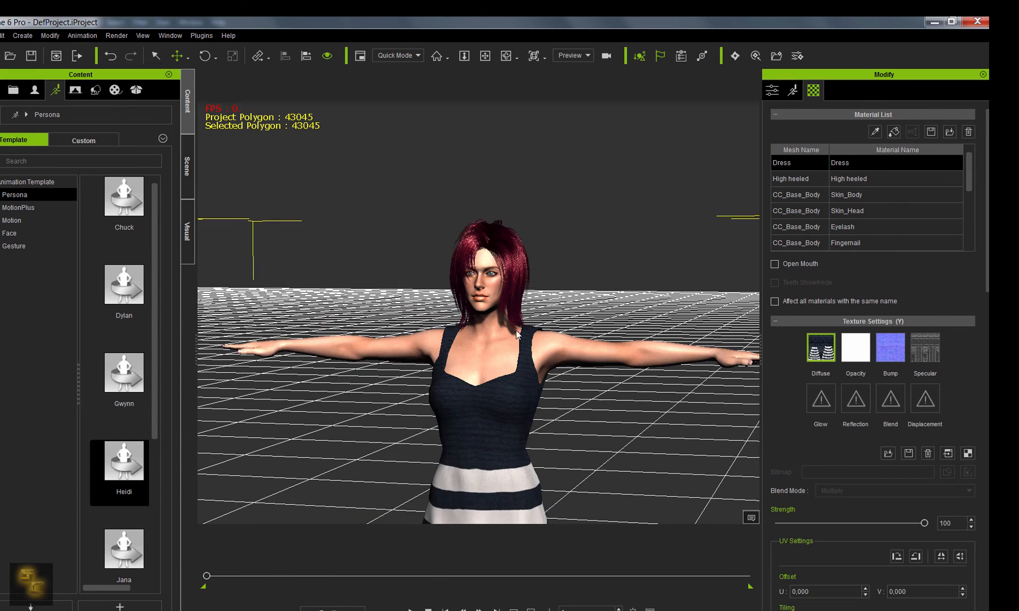
# - Select the hair prop in the scene and open its physics weight map for editing
pyautogui.scroll(5, 516, 334)
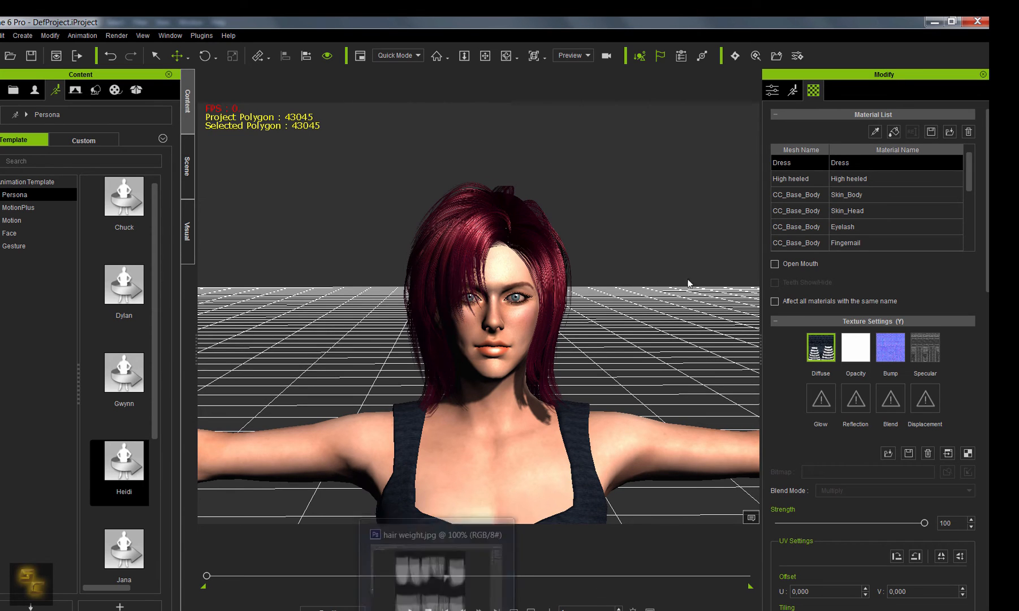
pyautogui.click(182, 165)
pyautogui.click(14, 149)
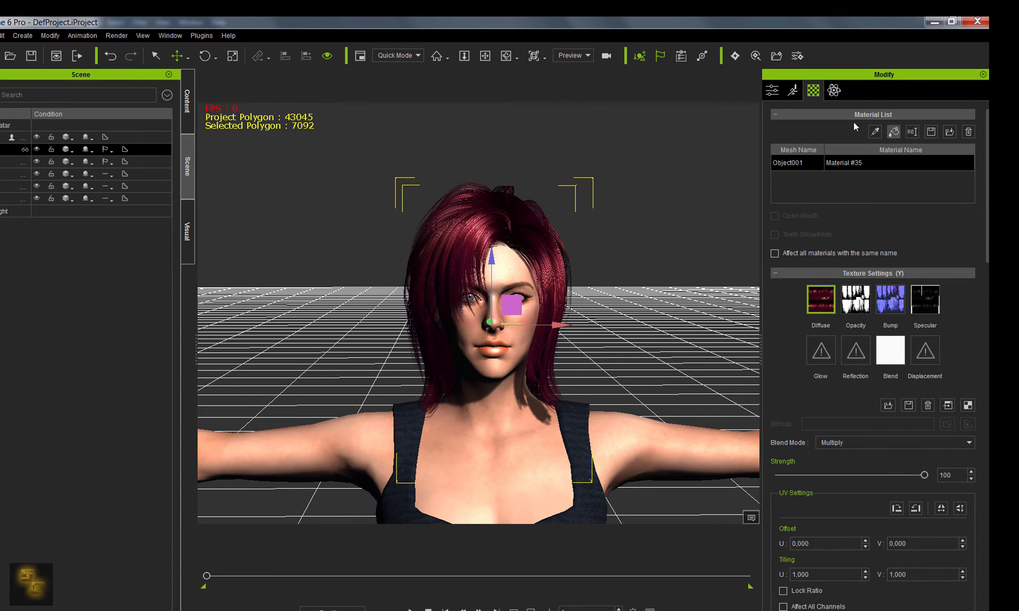
pyautogui.click(835, 90)
pyautogui.click(848, 217)
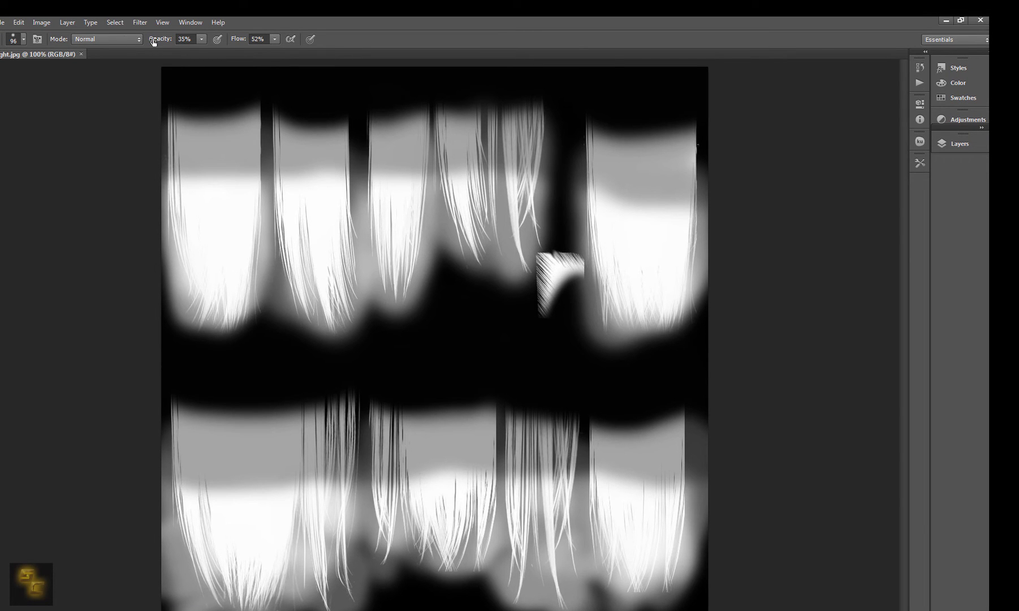
# - Close both weight images in Photoshop and, back in iClone, bring the hair weight map's brightness and contrast back to around zero
pyautogui.click(81, 54)
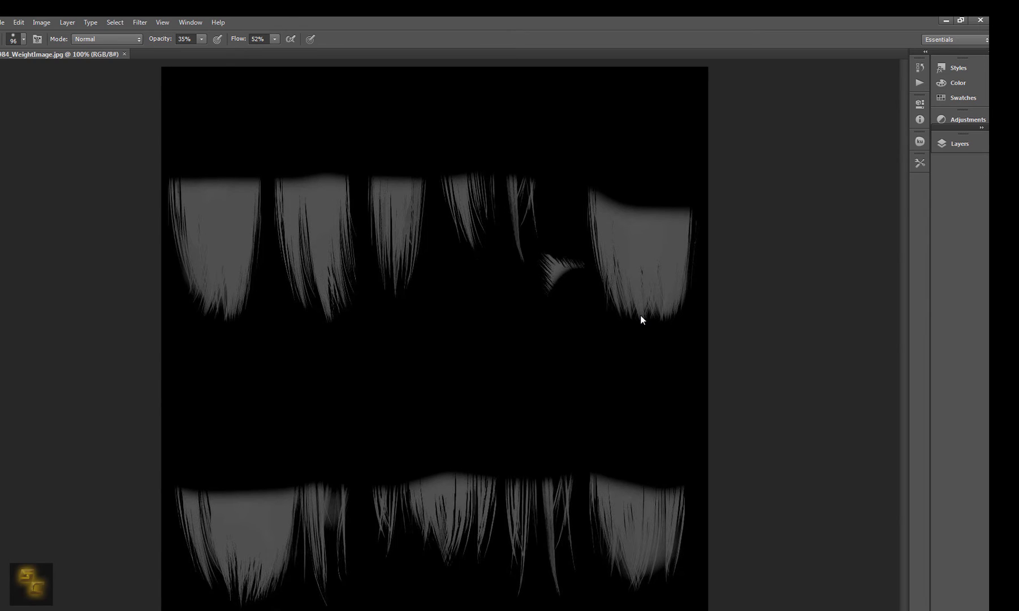
pyautogui.click(124, 54)
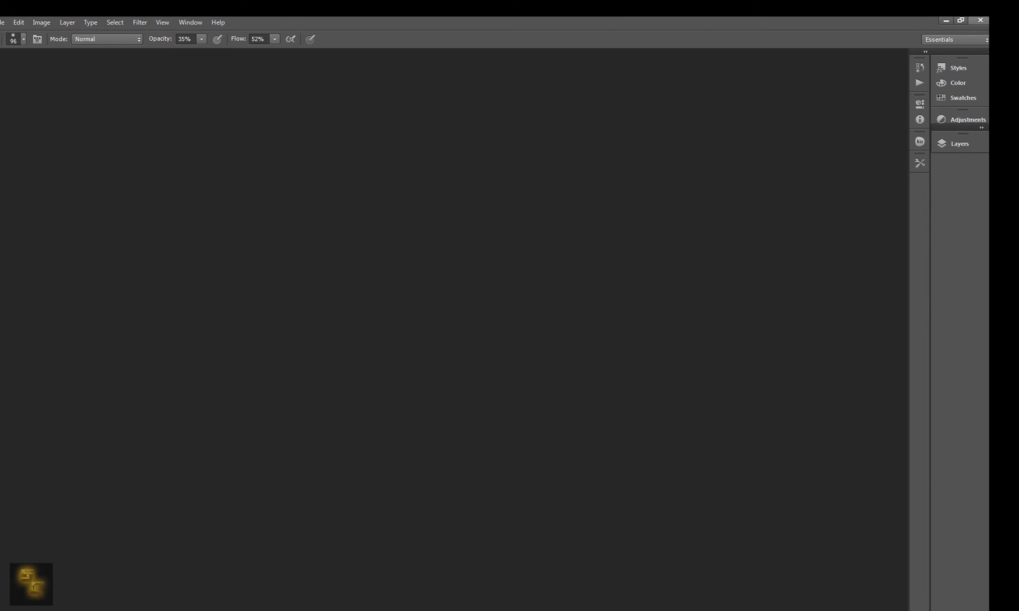
pyautogui.click(948, 21)
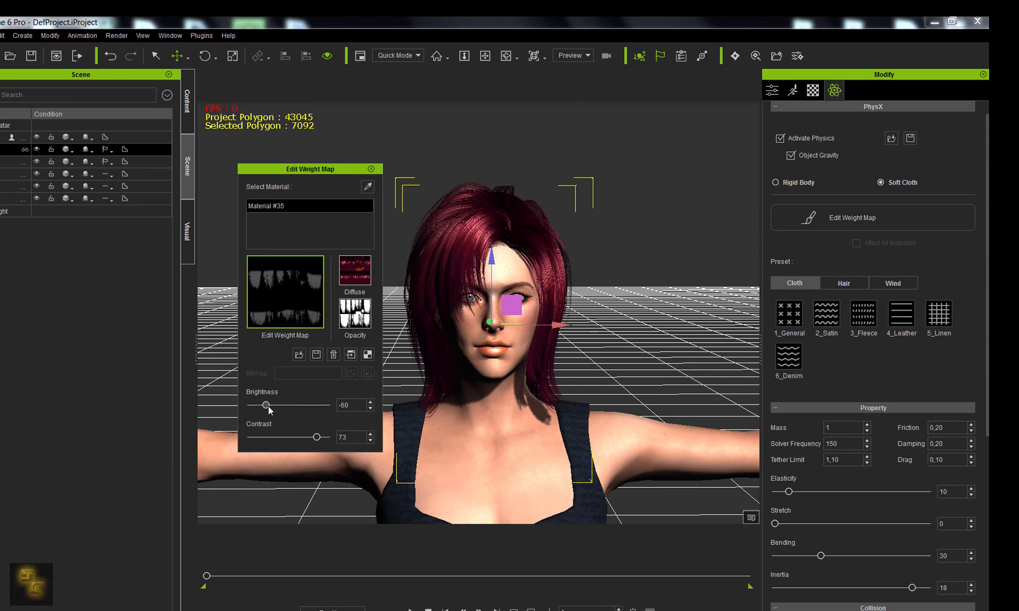
pyautogui.moveTo(267, 405); pyautogui.dragTo(286, 436)
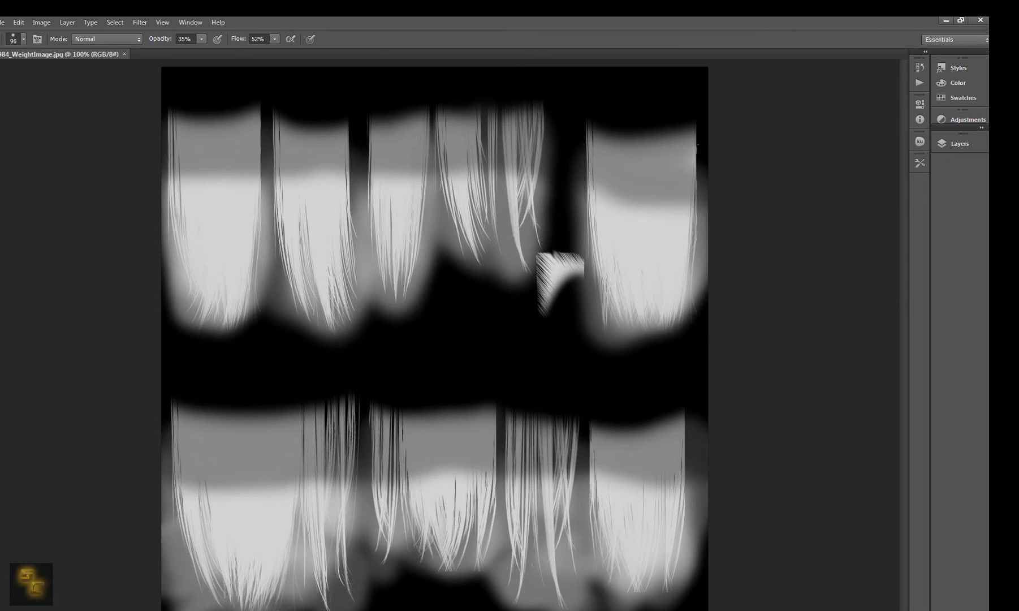
# - In Photoshop, set the brush to 59% opacity and 91% flow and paint the lower parts of the strands whiter in both rows
pyautogui.rightClick(382, 229)
pyautogui.click(201, 40)
pyautogui.moveTo(310, 302)
pyautogui.mouseDown()
pyautogui.moveTo(334, 312)
pyautogui.moveTo(334, 234)
pyautogui.moveTo(227, 319)
pyautogui.moveTo(196, 294)
pyautogui.moveTo(187, 318)
pyautogui.mouseUp()
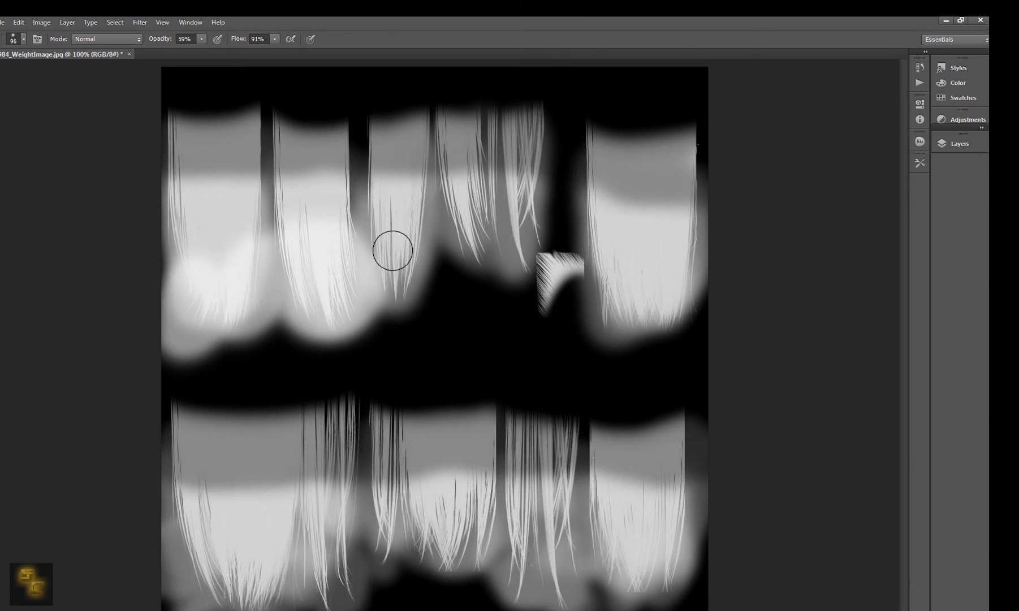
pyautogui.moveTo(391, 248)
pyautogui.mouseDown()
pyautogui.moveTo(373, 214)
pyautogui.moveTo(372, 281)
pyautogui.moveTo(448, 208)
pyautogui.moveTo(298, 230)
pyautogui.moveTo(264, 213)
pyautogui.moveTo(298, 211)
pyautogui.moveTo(364, 257)
pyautogui.moveTo(441, 258)
pyautogui.moveTo(548, 205)
pyautogui.moveTo(548, 237)
pyautogui.moveTo(596, 220)
pyautogui.moveTo(617, 295)
pyautogui.moveTo(682, 289)
pyautogui.moveTo(685, 215)
pyautogui.mouseUp()
pyautogui.moveTo(597, 543)
pyautogui.mouseDown()
pyautogui.moveTo(594, 483)
pyautogui.moveTo(655, 564)
pyautogui.moveTo(694, 559)
pyautogui.moveTo(630, 534)
pyautogui.moveTo(683, 503)
pyautogui.moveTo(555, 571)
pyautogui.moveTo(608, 517)
pyautogui.moveTo(478, 536)
pyautogui.moveTo(459, 561)
pyautogui.moveTo(492, 541)
pyautogui.moveTo(383, 540)
pyautogui.moveTo(329, 552)
pyautogui.moveTo(264, 550)
pyautogui.moveTo(243, 537)
pyautogui.moveTo(296, 559)
pyautogui.moveTo(292, 595)
pyautogui.moveTo(334, 577)
pyautogui.moveTo(528, 552)
pyautogui.moveTo(432, 569)
pyautogui.moveTo(587, 571)
pyautogui.moveTo(543, 555)
pyautogui.mouseUp()
# - Enlarge the brush to 162 px and darken the hair roots along the upper and lower rows of strands with black
pyautogui.rightClick(481, 534)
pyautogui.press('Return')
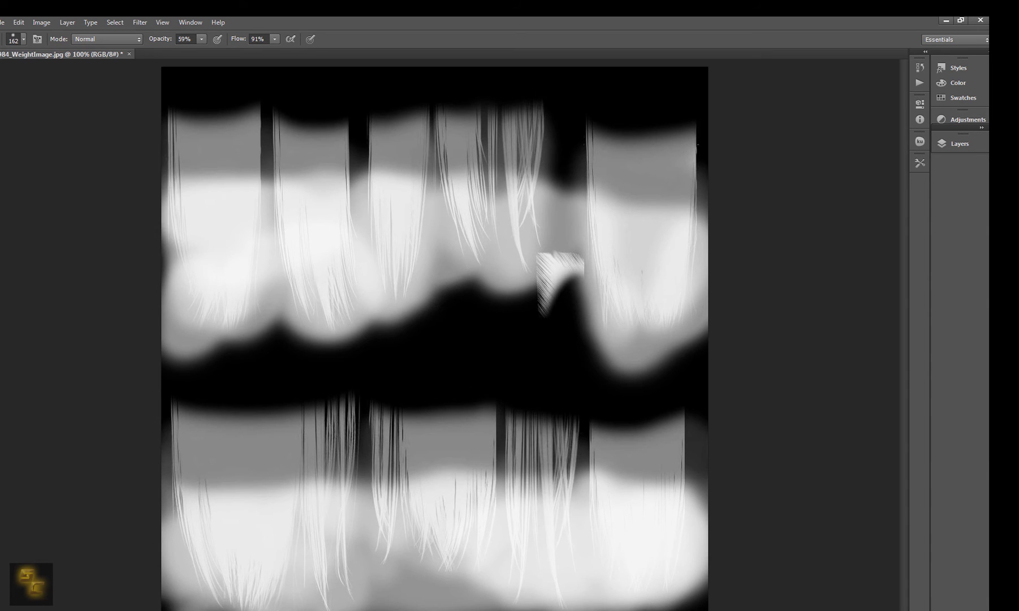
pyautogui.moveTo(240, 134)
pyautogui.mouseDown()
pyautogui.moveTo(228, 148)
pyautogui.moveTo(498, 142)
pyautogui.moveTo(576, 111)
pyautogui.mouseUp()
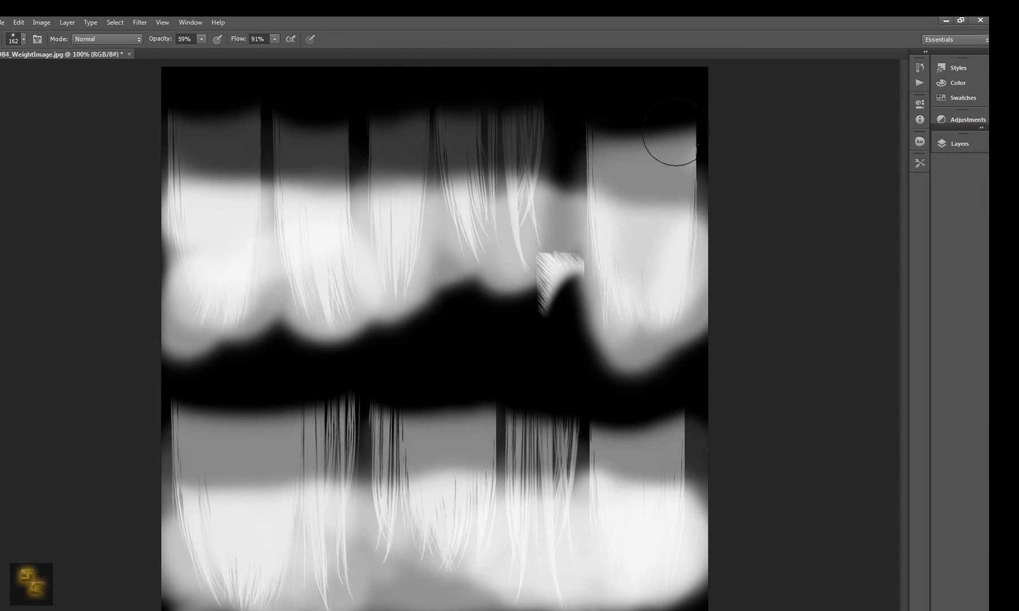
pyautogui.moveTo(675, 132)
pyautogui.mouseDown()
pyautogui.moveTo(603, 154)
pyautogui.moveTo(603, 164)
pyautogui.moveTo(691, 157)
pyautogui.mouseUp()
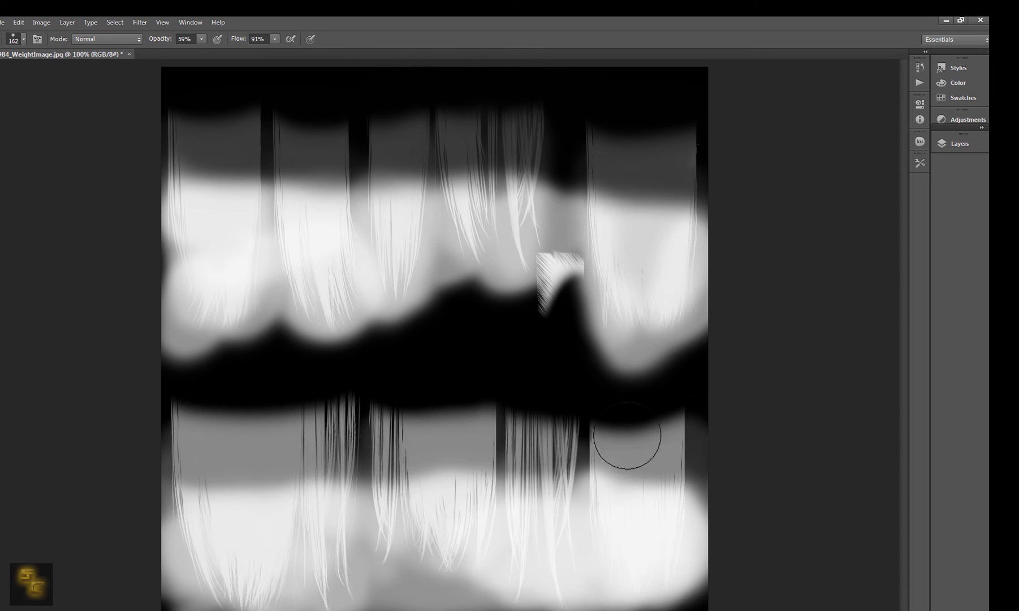
pyautogui.moveTo(627, 435)
pyautogui.mouseDown()
pyautogui.moveTo(697, 423)
pyautogui.moveTo(662, 439)
pyautogui.moveTo(439, 445)
pyautogui.moveTo(291, 423)
pyautogui.moveTo(248, 432)
pyautogui.moveTo(160, 423)
pyautogui.mouseUp()
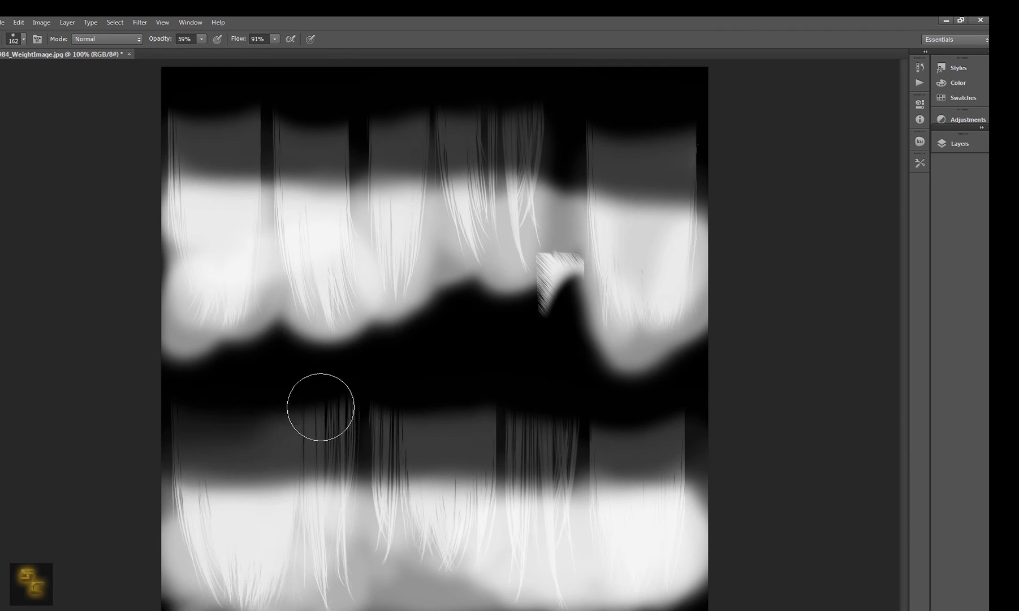
pyautogui.moveTo(276, 398); pyautogui.dragTo(616, 425)
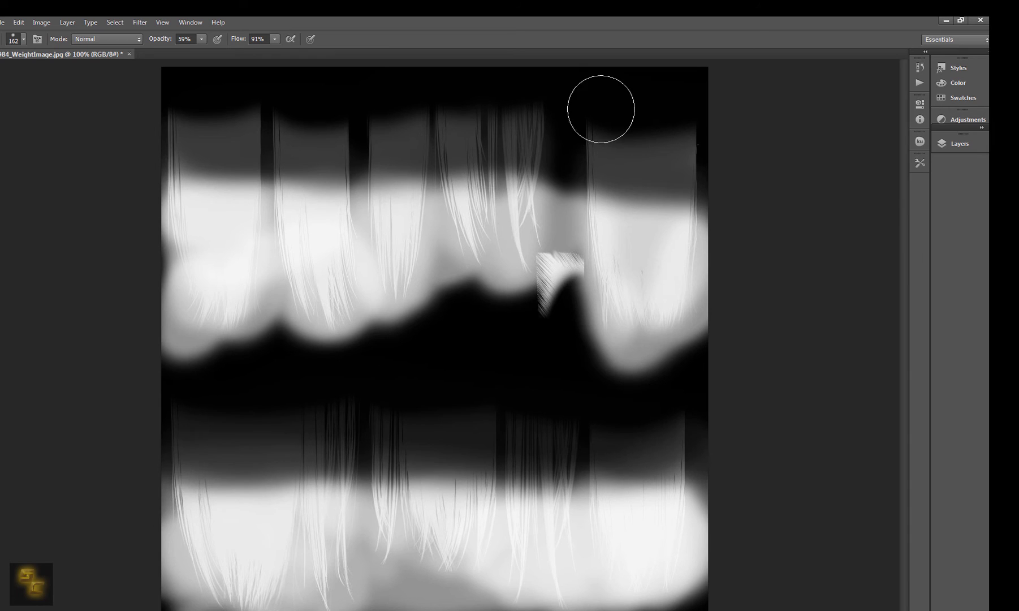
pyautogui.moveTo(612, 109); pyautogui.dragTo(187, 107)
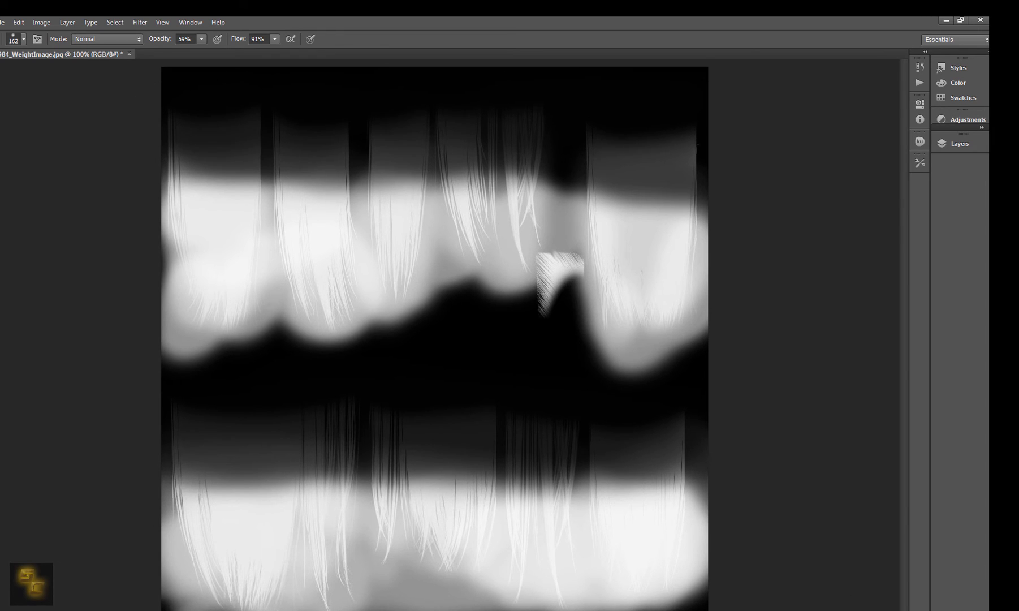
# - Save the painted weight image as a baseline JPEG at quality 9 and switch back to iClone
pyautogui.click(2, 23)
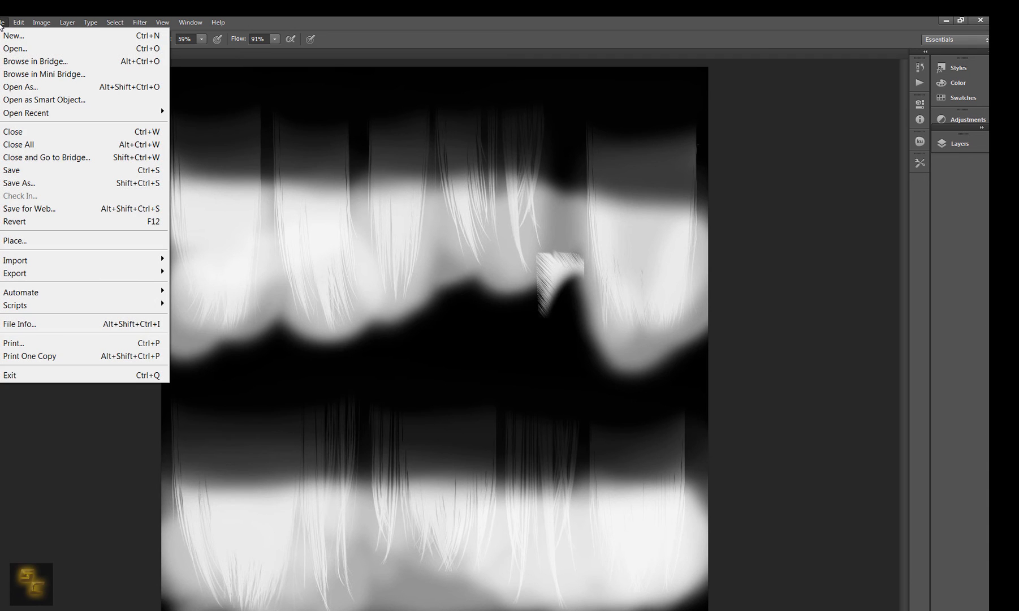
pyautogui.click(8, 170)
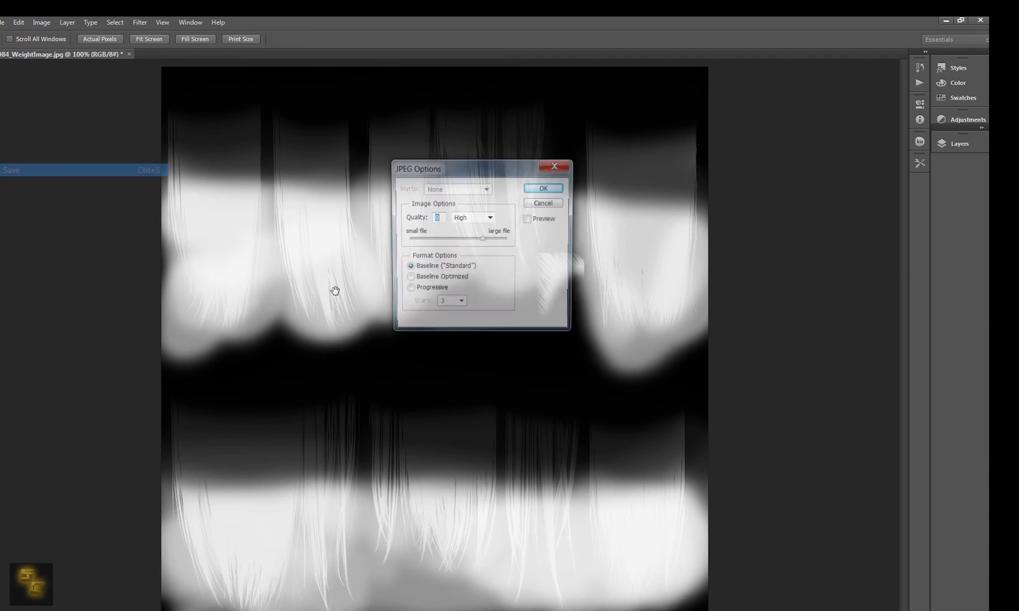
pyautogui.click(542, 189)
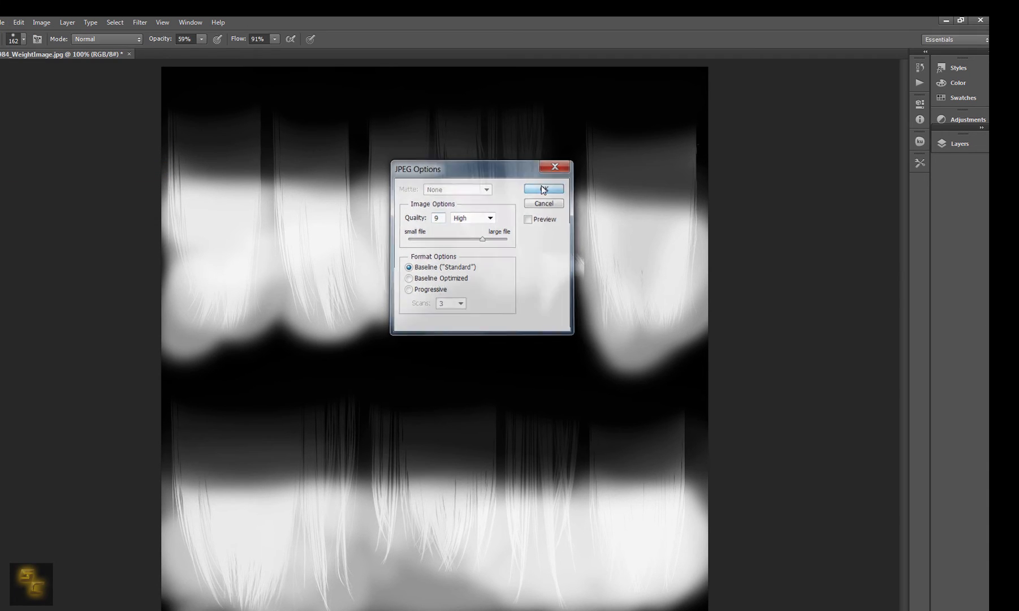
pyautogui.click(947, 21)
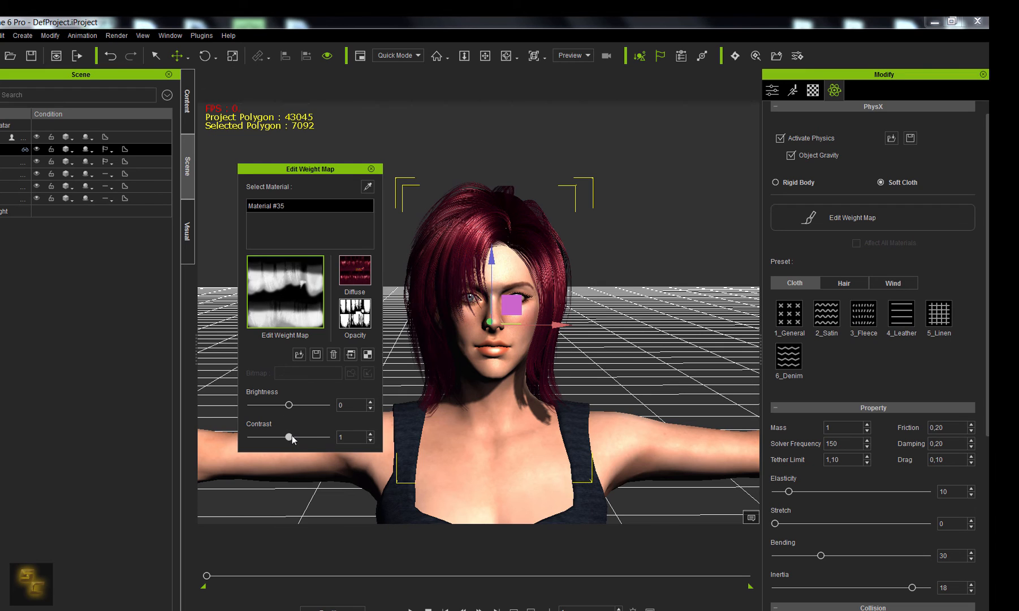
# - Set the weight map's brightness to -35 and contrast to 48, and preview the hair simulation on the moving character
pyautogui.moveTo(292, 436); pyautogui.dragTo(276, 409)
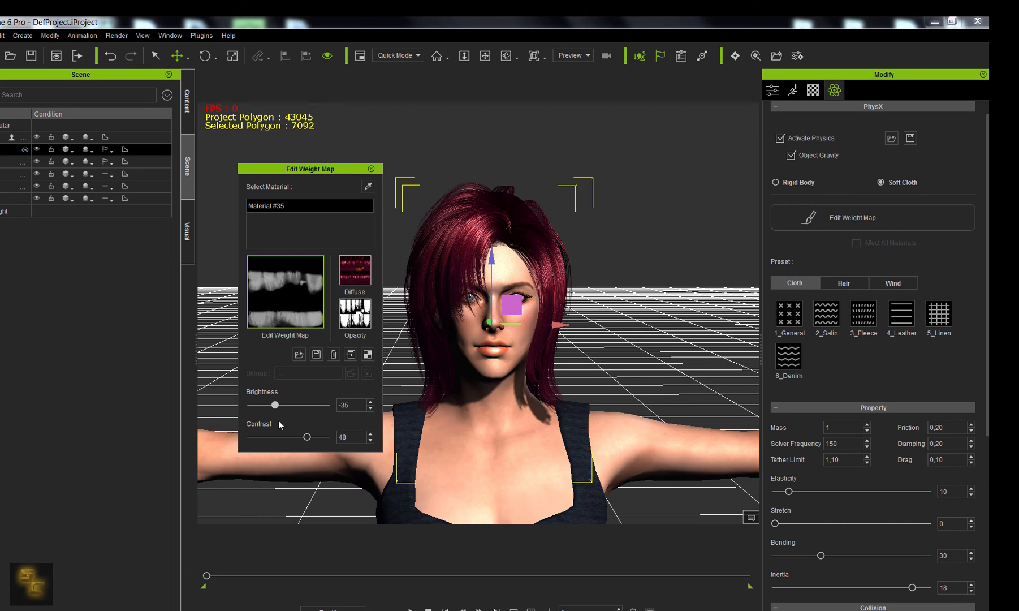
pyautogui.click(411, 608)
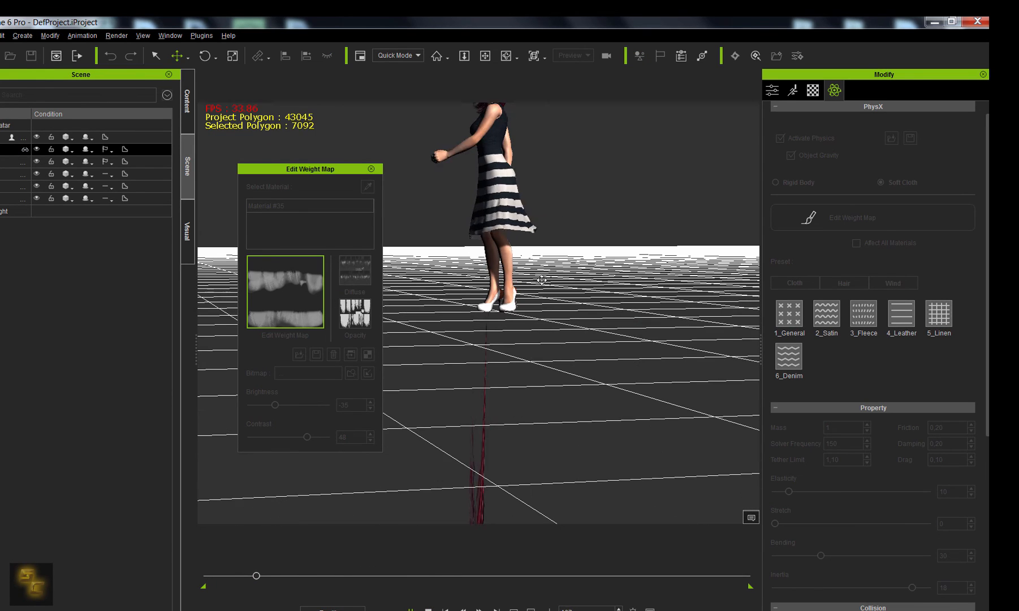
pyautogui.press('space')
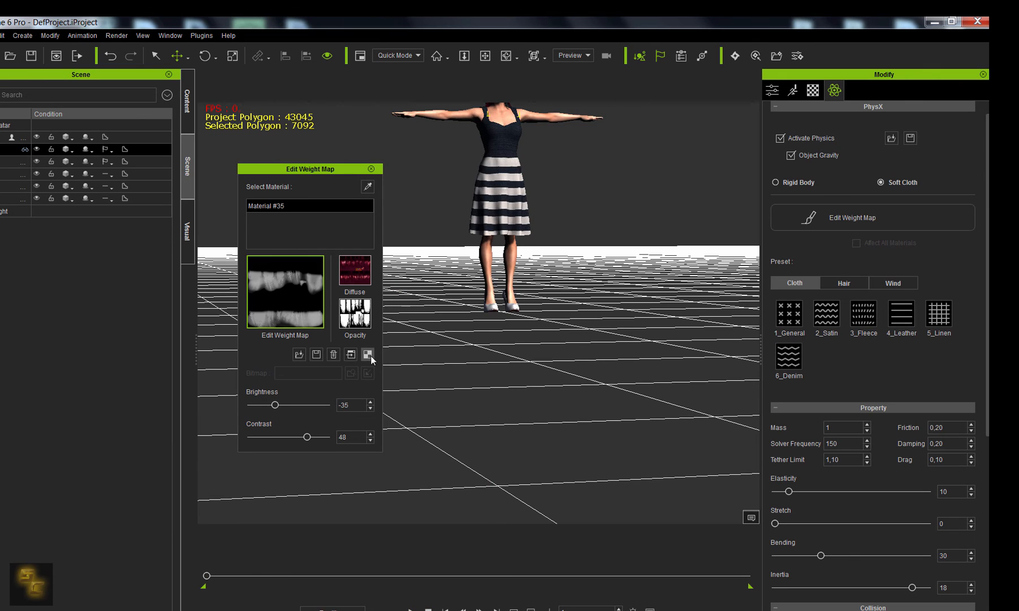
# - Set the weight map's contrast to 77 and brightness to -44, previewing the hair simulation after each change
pyautogui.moveTo(307, 437); pyautogui.dragTo(312, 438)
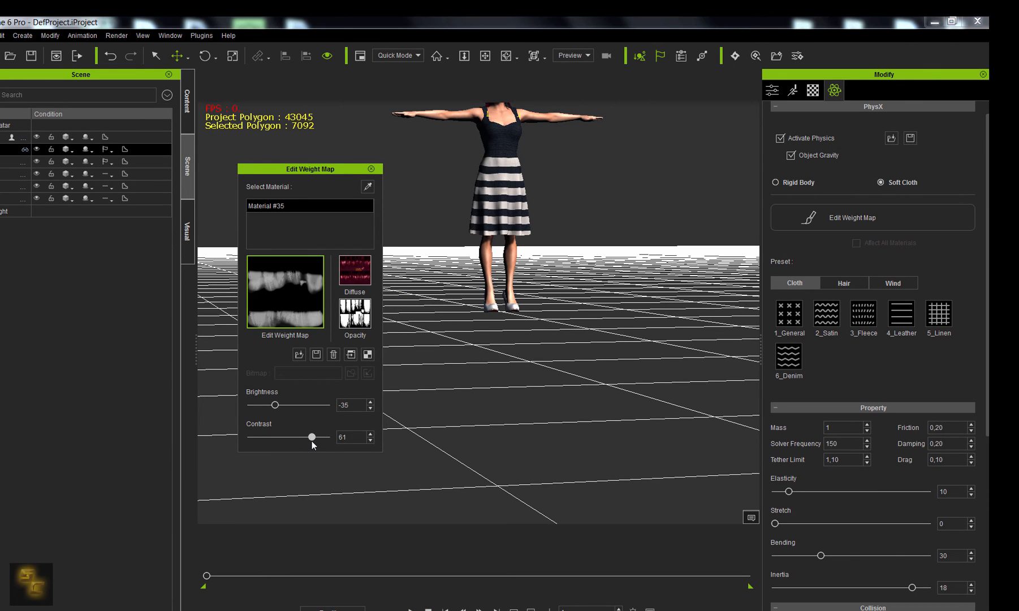
pyautogui.press('space')
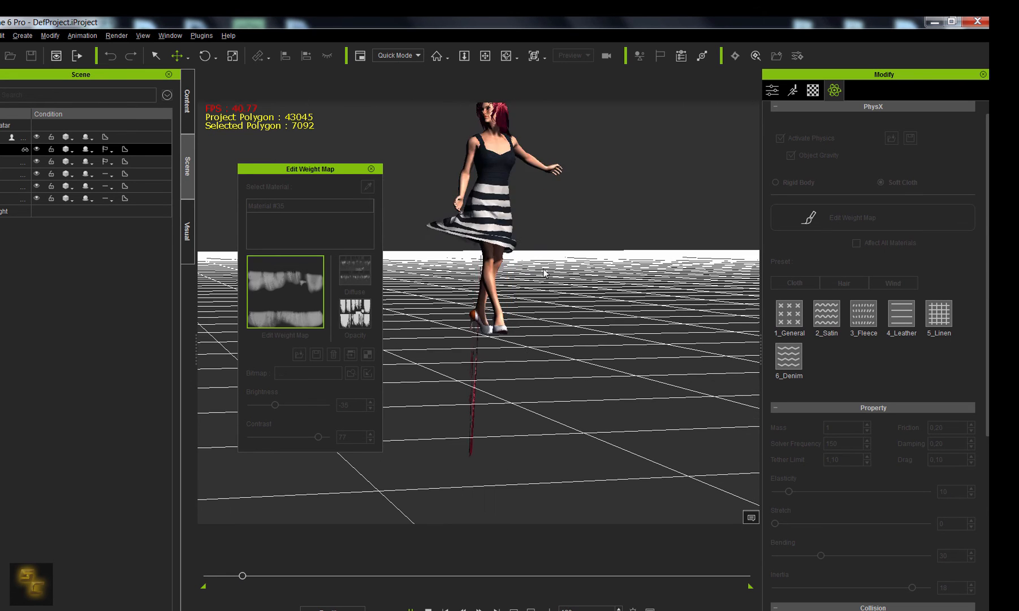
pyautogui.press('space')
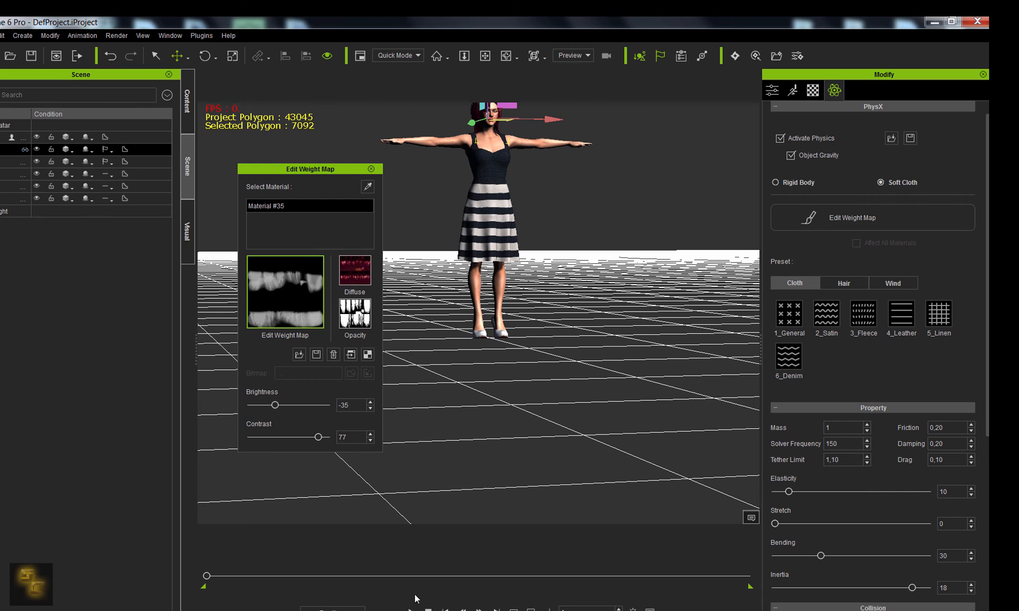
pyautogui.moveTo(275, 404); pyautogui.dragTo(272, 406)
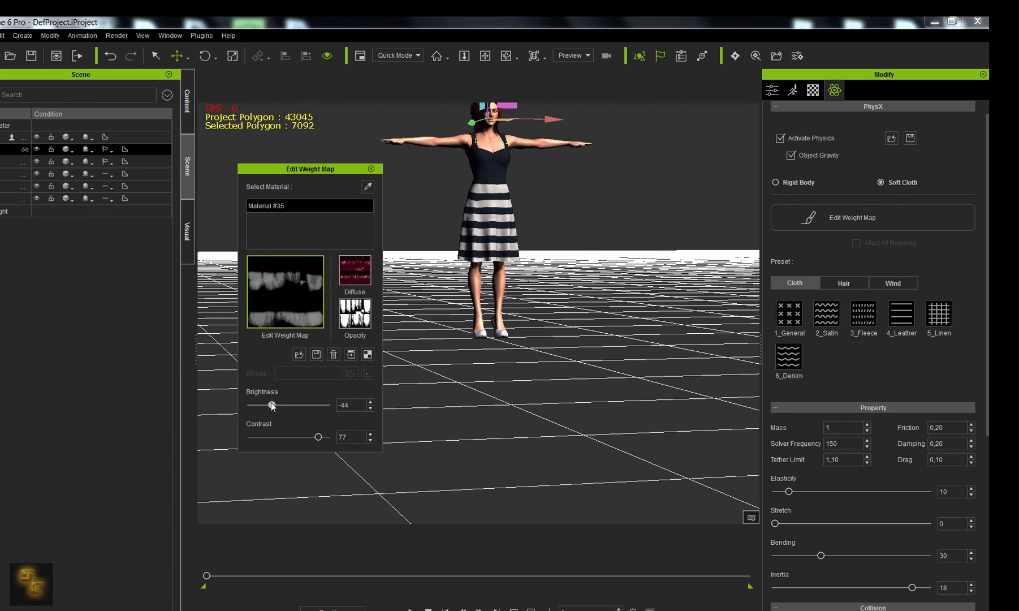
pyautogui.press('space')
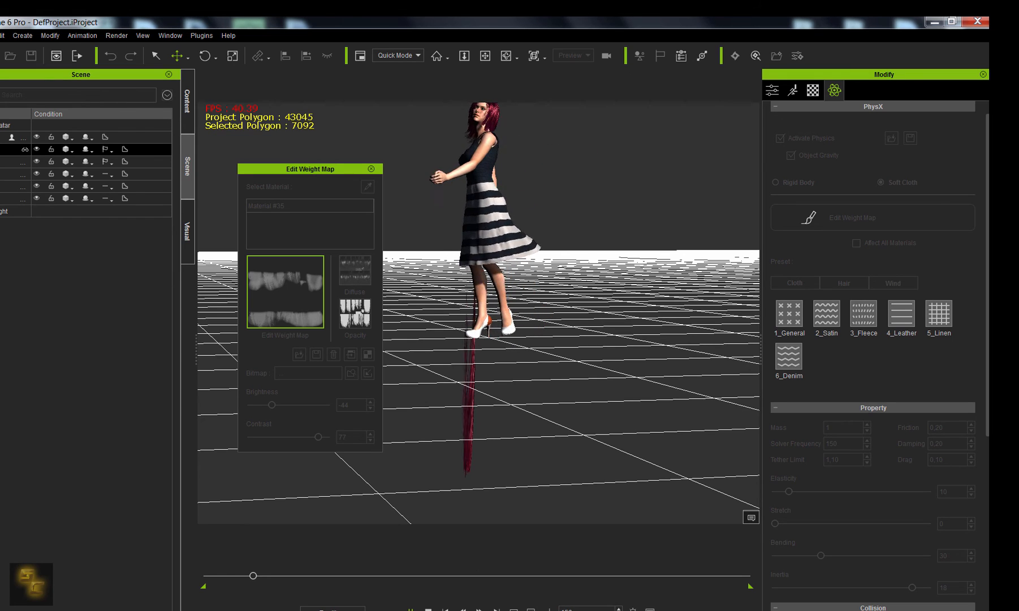
pyautogui.press('space')
# - Play the hair simulation viewed from behind the character and follow the strands down past the floor
pyautogui.moveTo(522, 281); pyautogui.dragTo(521, 409, button='middle')
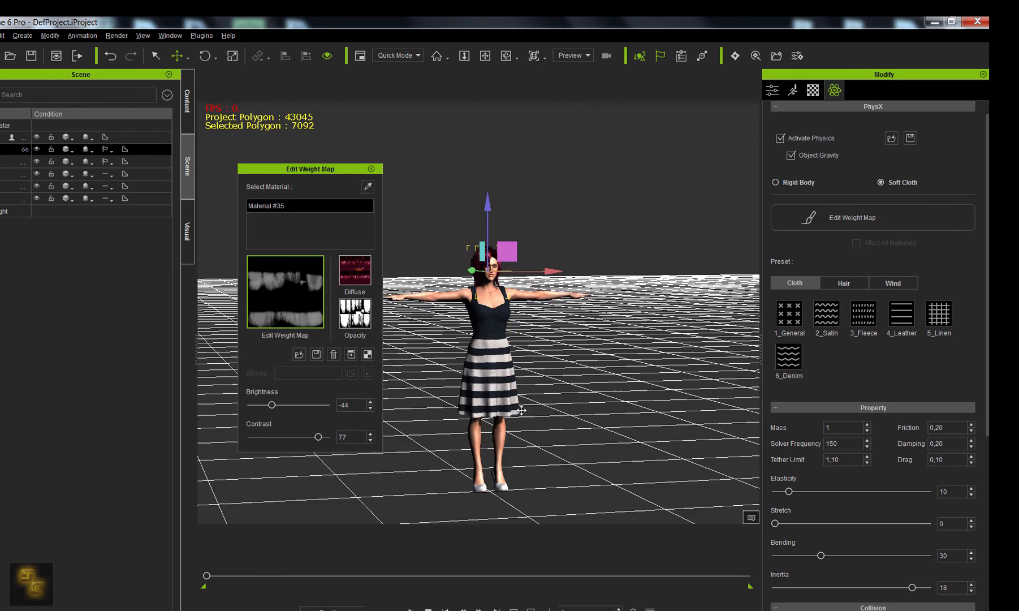
pyautogui.scroll(3, 521, 408)
pyautogui.moveTo(541, 327)
pyautogui.mouseDown(button='right')
pyautogui.moveTo(643, 341)
pyautogui.moveTo(557, 330)
pyautogui.mouseUp(button='right')
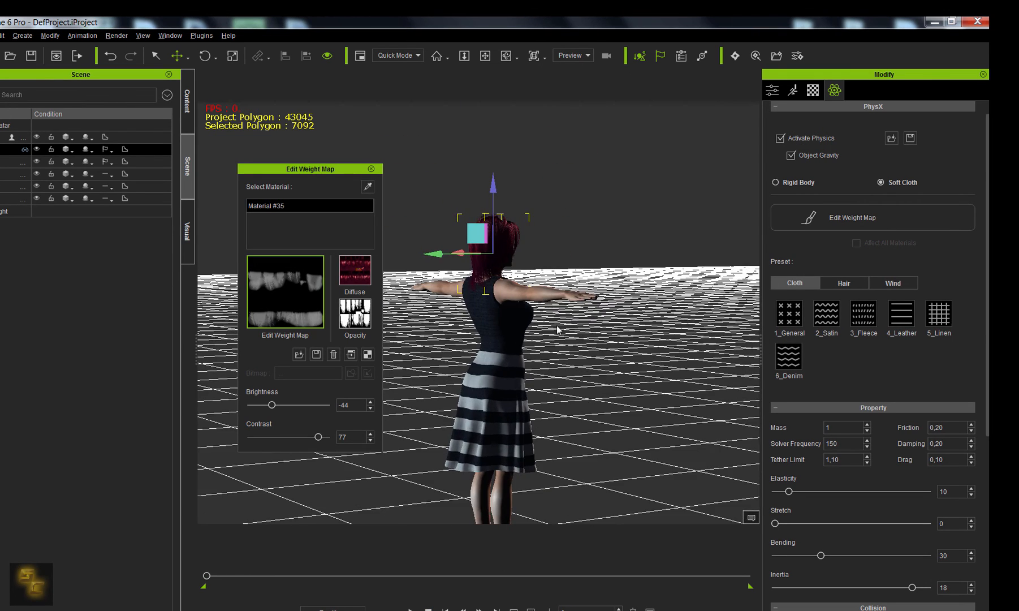
pyautogui.scroll(5, 557, 329)
pyautogui.moveTo(557, 329); pyautogui.dragTo(530, 432, button='middle')
pyautogui.moveTo(656, 422)
pyautogui.mouseDown(button='right')
pyautogui.moveTo(693, 422)
pyautogui.moveTo(645, 409)
pyautogui.mouseUp(button='right')
pyautogui.scroll(-5, 693, 422)
pyautogui.moveTo(644, 410); pyautogui.dragTo(605, 357, button='middle')
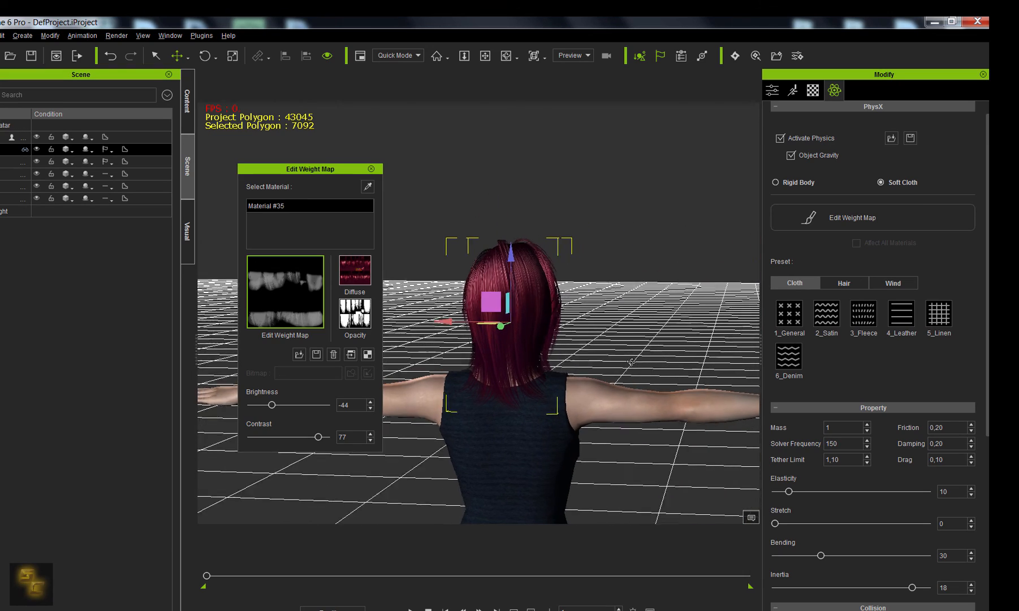
pyautogui.press('space')
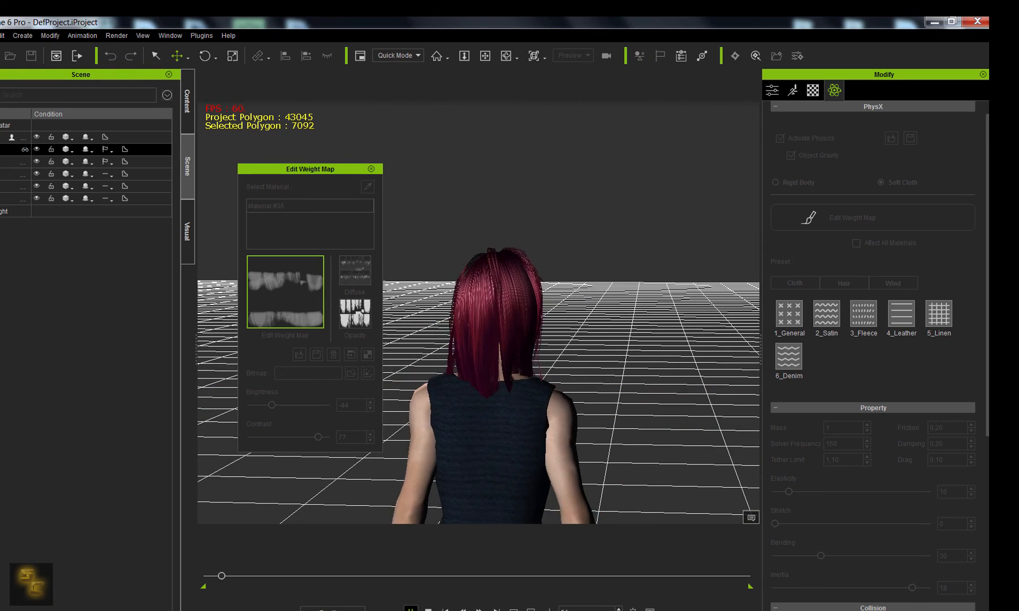
pyautogui.moveTo(533, 332); pyautogui.dragTo(518, 448, button='right')
pyautogui.moveTo(518, 447); pyautogui.dragTo(526, 165, button='middle')
pyautogui.moveTo(522, 379); pyautogui.dragTo(521, 134, button='middle')
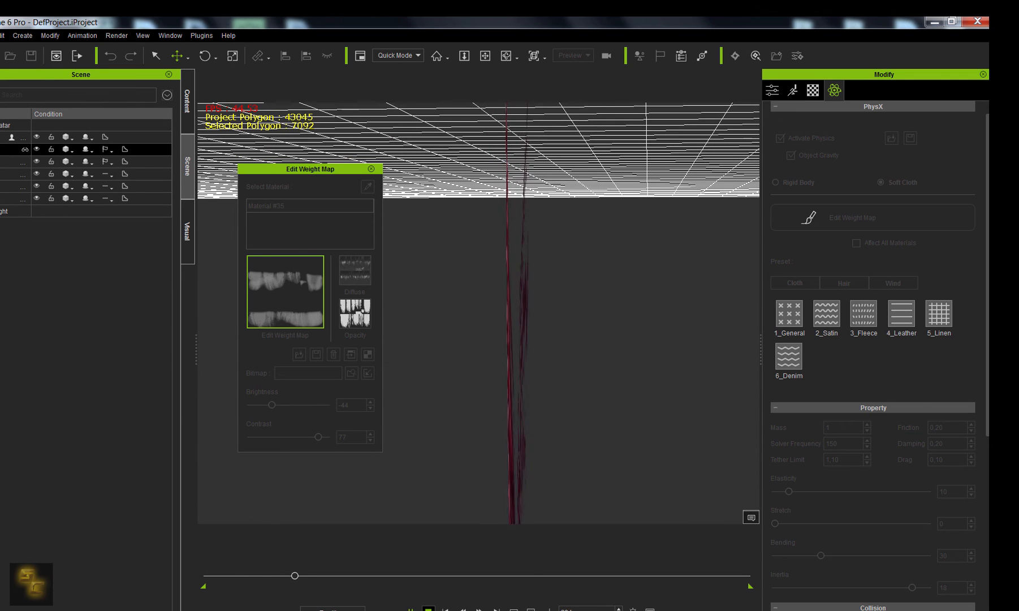
pyautogui.press('space')
pyautogui.moveTo(537, 305); pyautogui.dragTo(553, 492, button='middle')
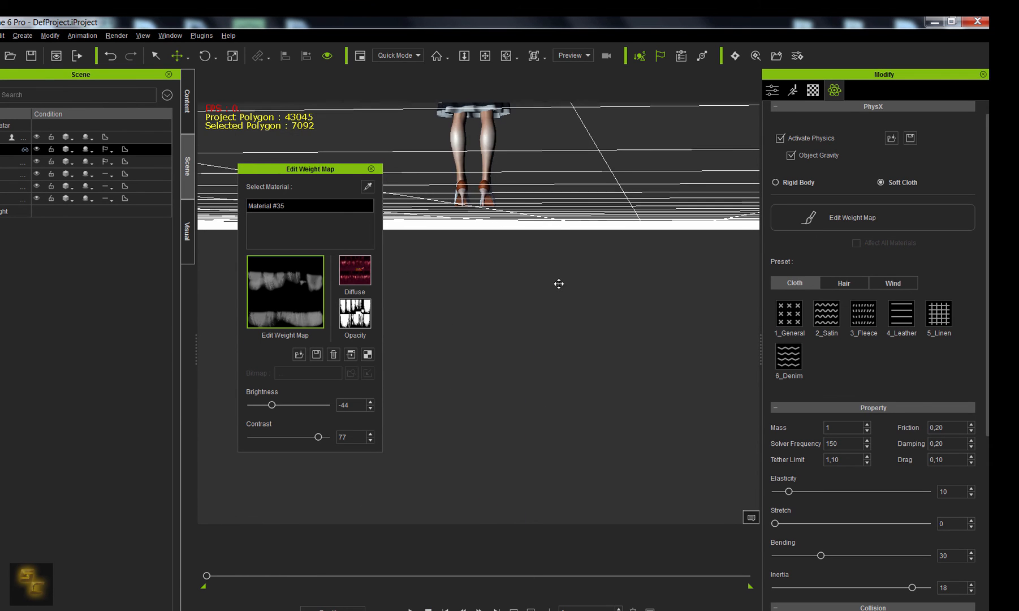
pyautogui.moveTo(560, 281); pyautogui.dragTo(576, 515, button='middle')
pyautogui.moveTo(523, 330); pyautogui.dragTo(533, 401, button='middle')
pyautogui.press('F10')
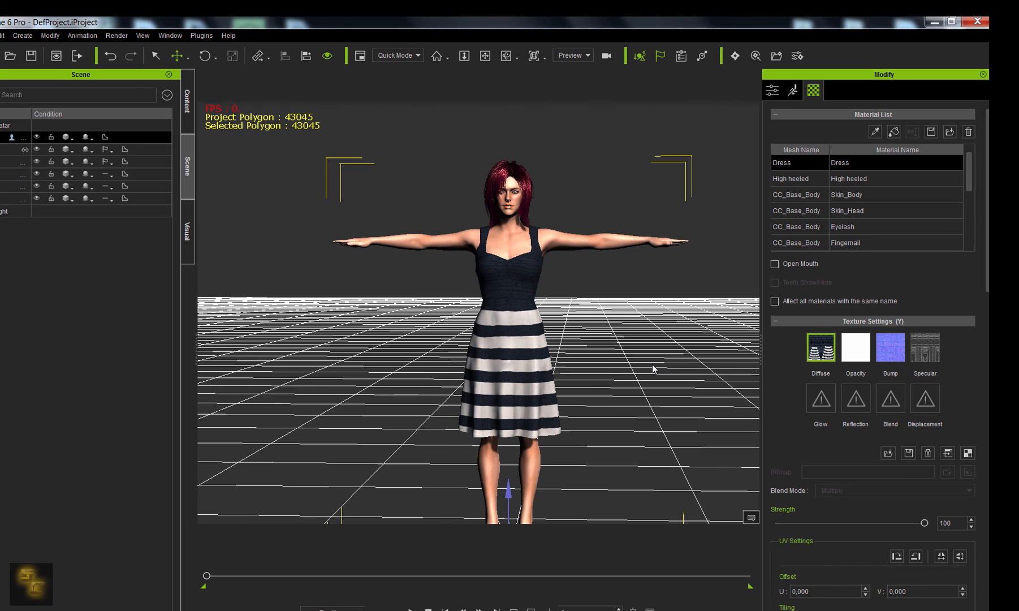
# - Test the hair physics with the Dance graceful performance on the character and remove the object animation
pyautogui.keyDown('alt'); pyautogui.moveTo(568, 331); pyautogui.dragTo(502, 349); pyautogui.keyUp('alt')
pyautogui.rightClick(502, 348)
pyautogui.moveTo(537, 457)
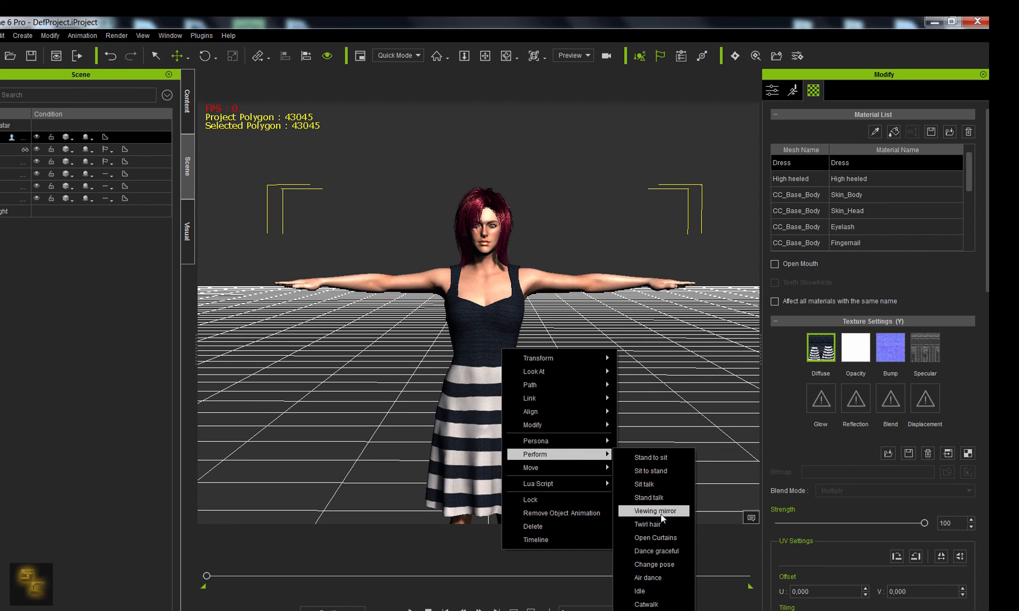
pyautogui.click(666, 552)
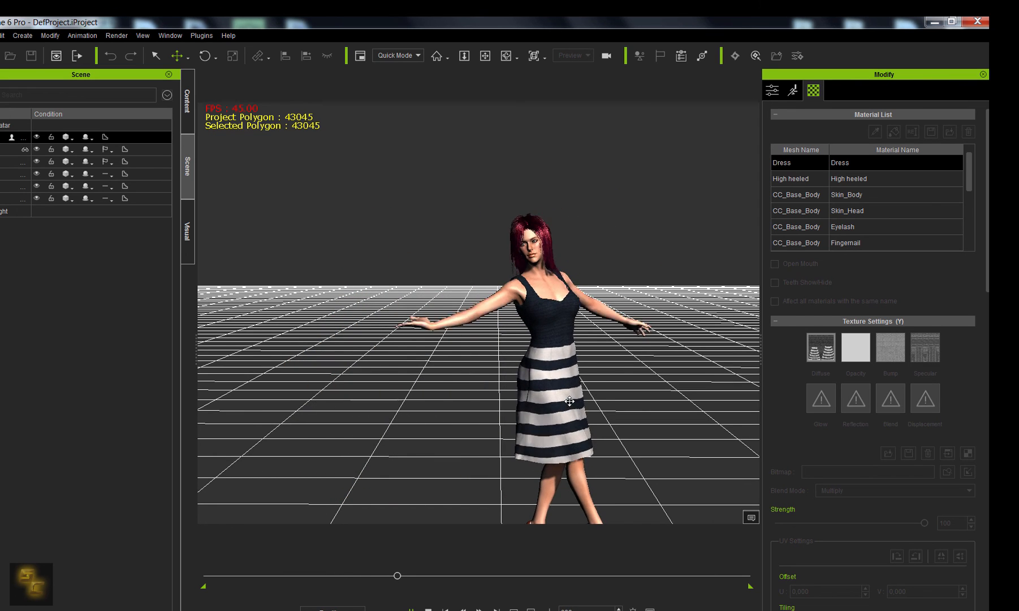
pyautogui.scroll(3, 669, 251)
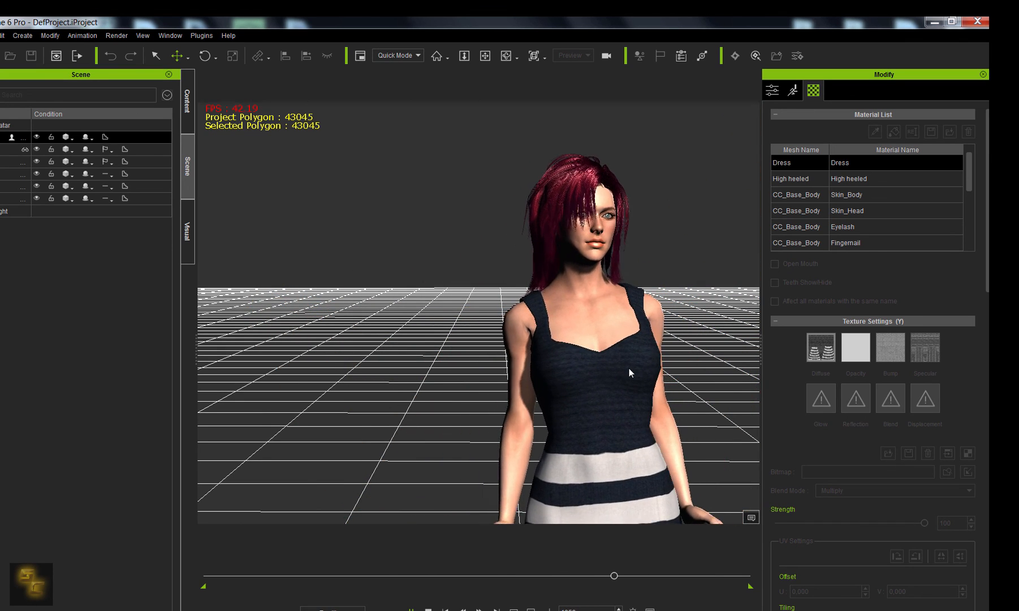
pyautogui.press('space')
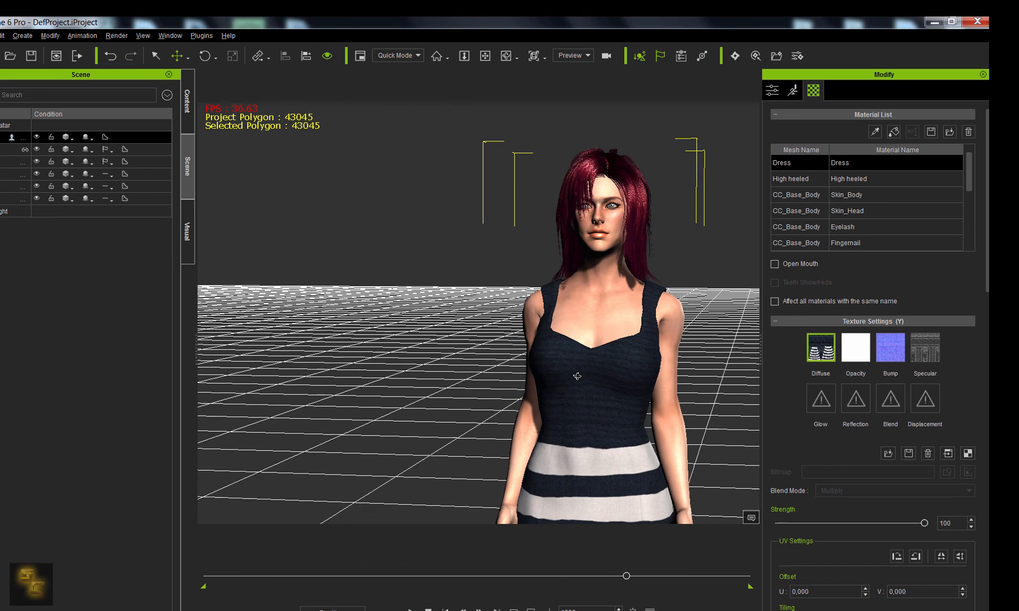
pyautogui.click(429, 609)
pyautogui.rightClick(566, 342)
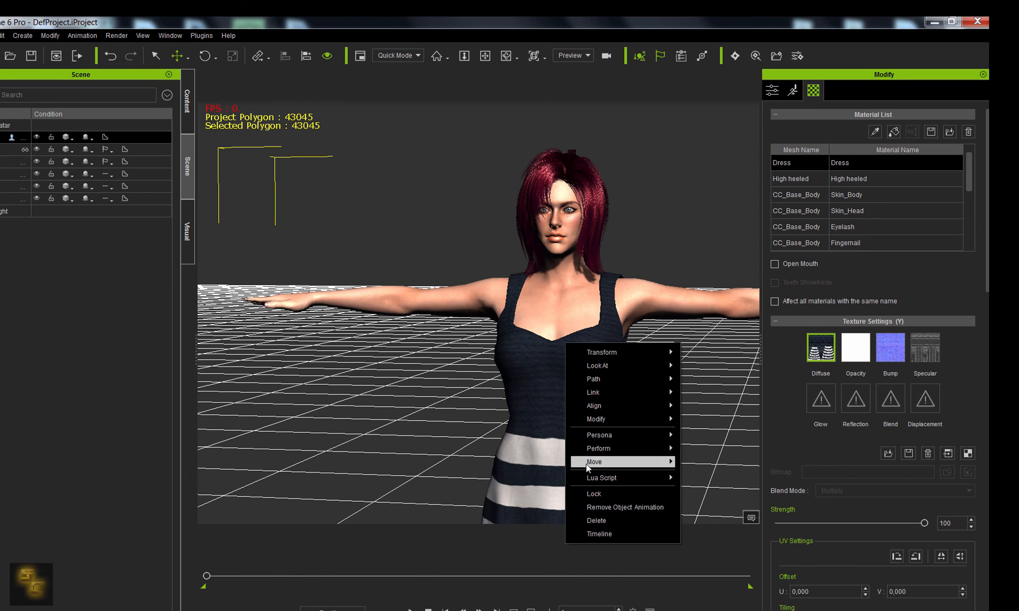
pyautogui.click(615, 504)
# - Examine the hair up close around the face, check the painted weight image in Photoshop, and return to iClone
pyautogui.moveTo(650, 362); pyautogui.dragTo(582, 362, button='right')
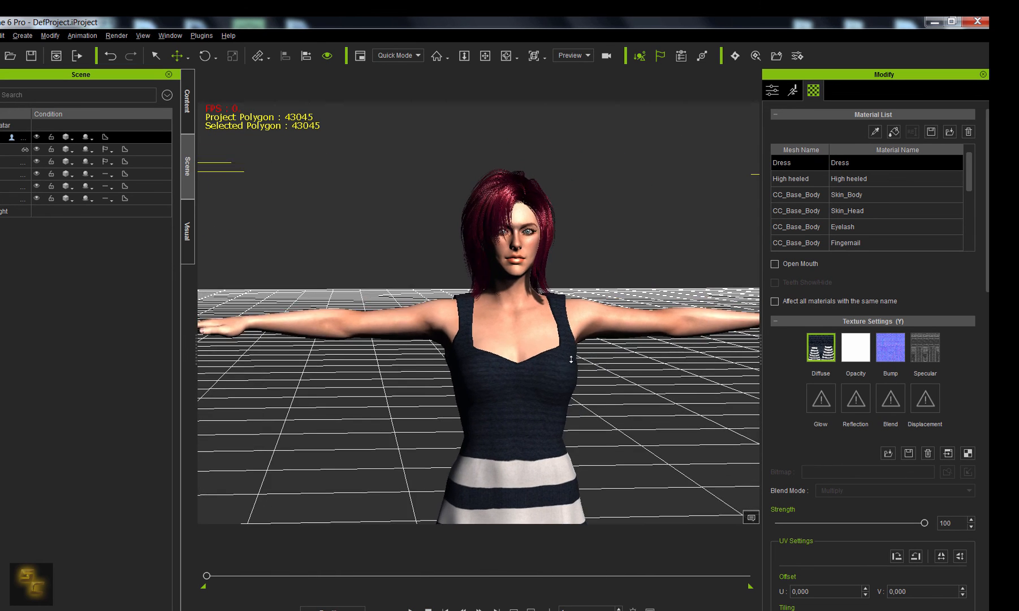
pyautogui.scroll(2, 575, 424)
pyautogui.scroll(3, 575, 425)
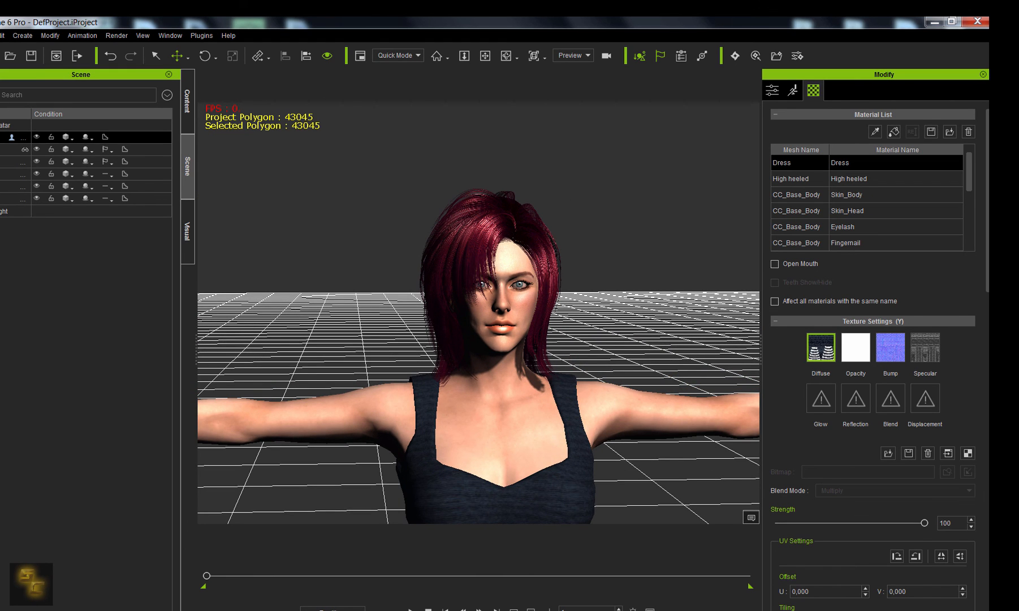
pyautogui.hotkey('alt', 'Tab')
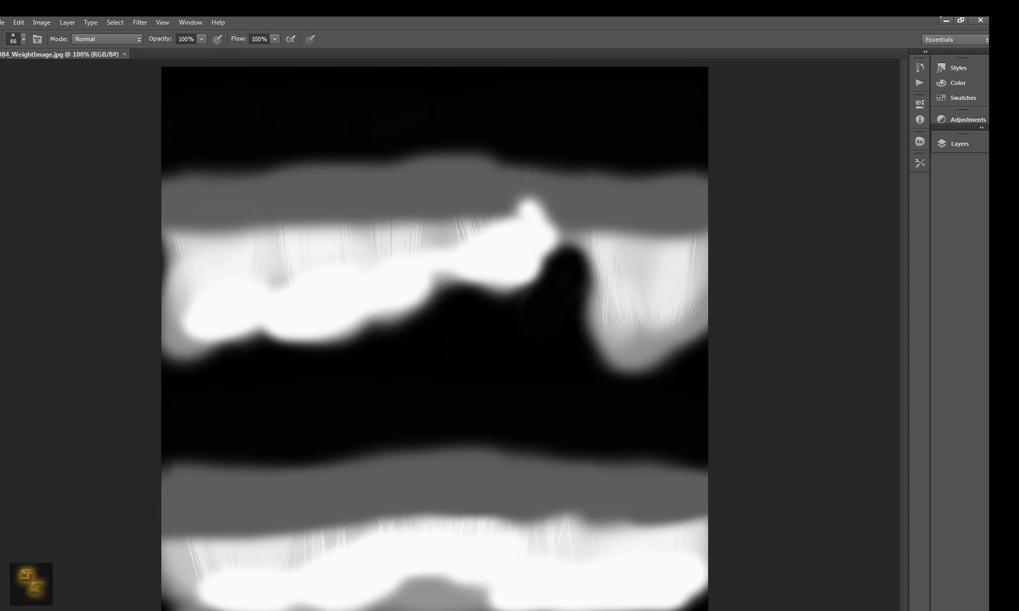
pyautogui.click(947, 20)
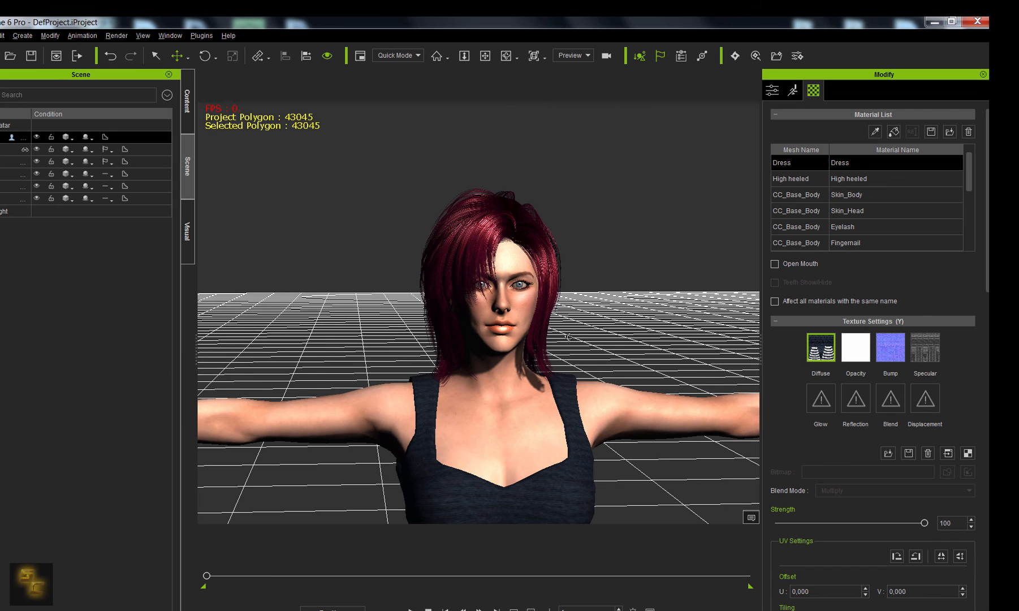
# - Select the hair accessory and review its soft cloth weight map with the brightness and contrast settings
pyautogui.scroll(-5, 552, 398)
pyautogui.scroll(2, 552, 402)
pyautogui.rightClick(451, 312)
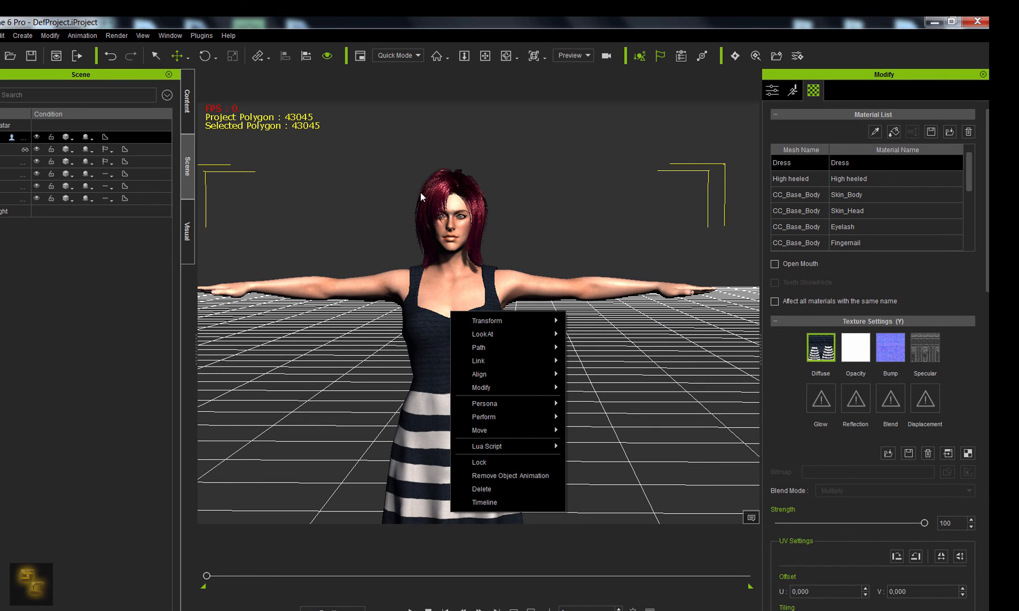
pyautogui.click(26, 150)
pyautogui.click(26, 150)
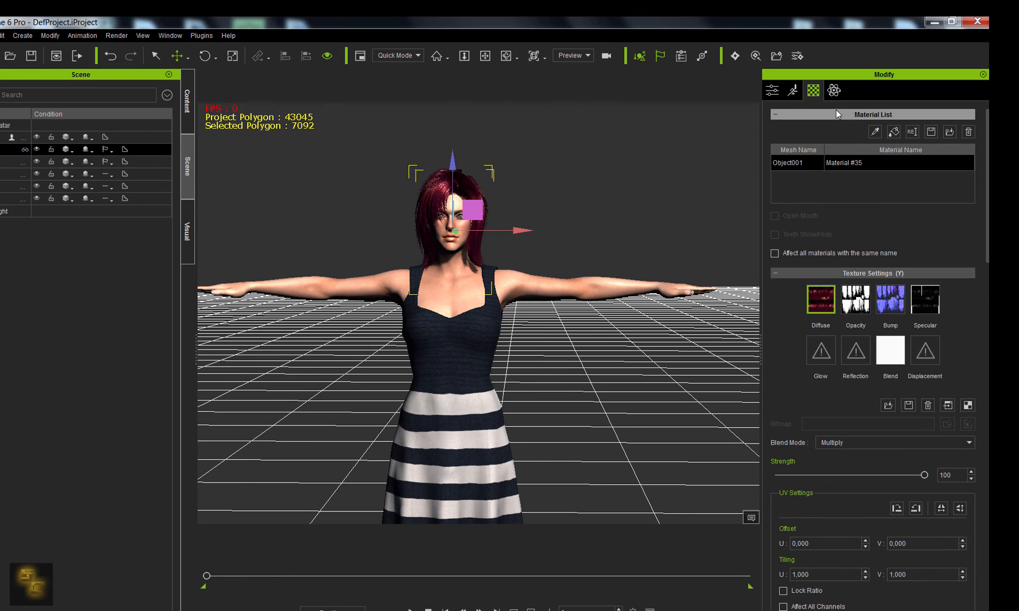
pyautogui.click(833, 91)
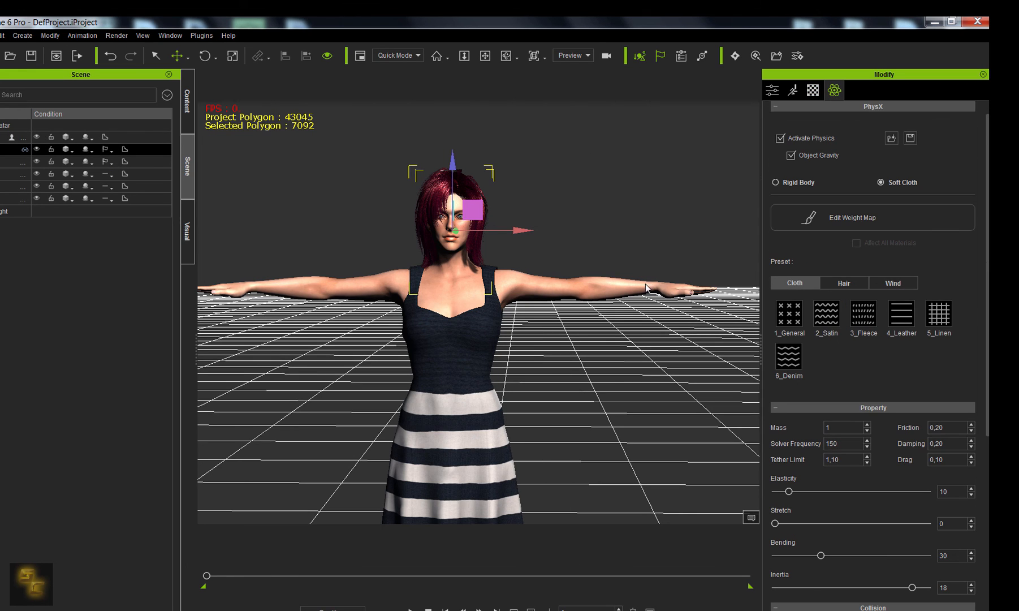
pyautogui.click(850, 216)
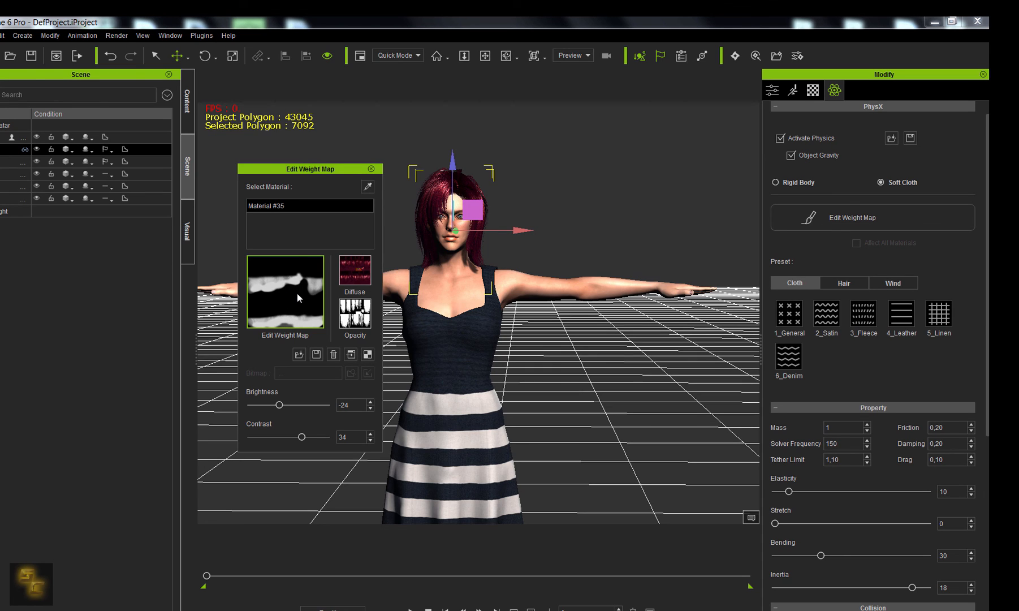
pyautogui.click(371, 169)
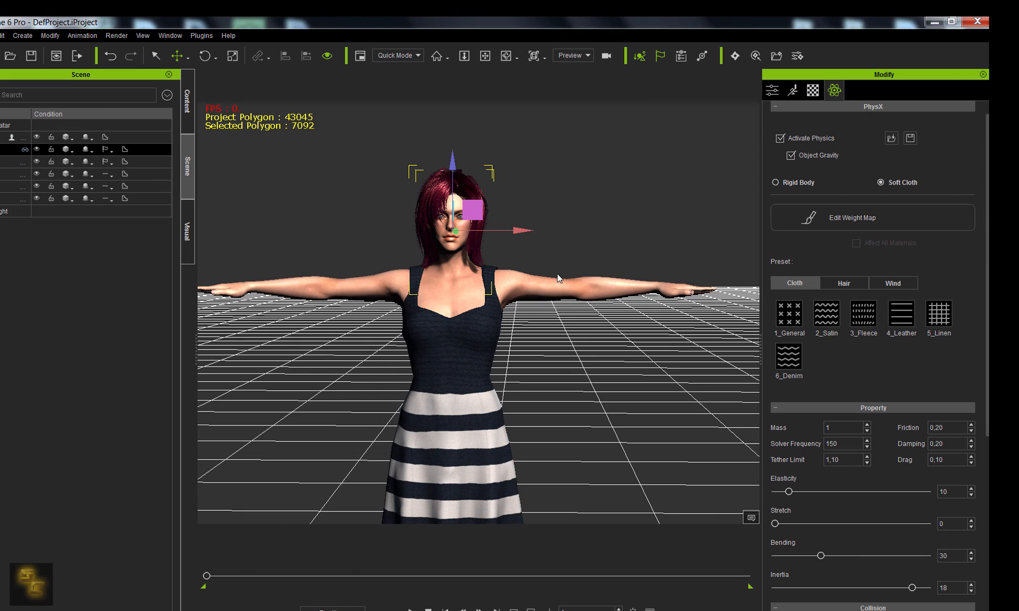
# - Review the hair accessory's attachment and transform settings
pyautogui.moveTo(458, 266); pyautogui.dragTo(499, 241, button='right')
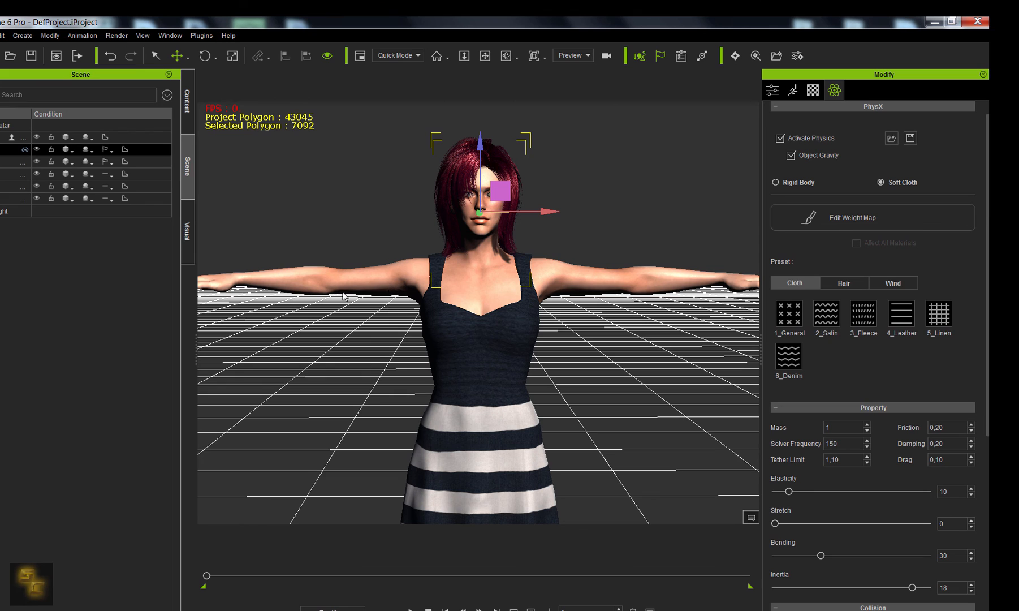
pyautogui.click(772, 90)
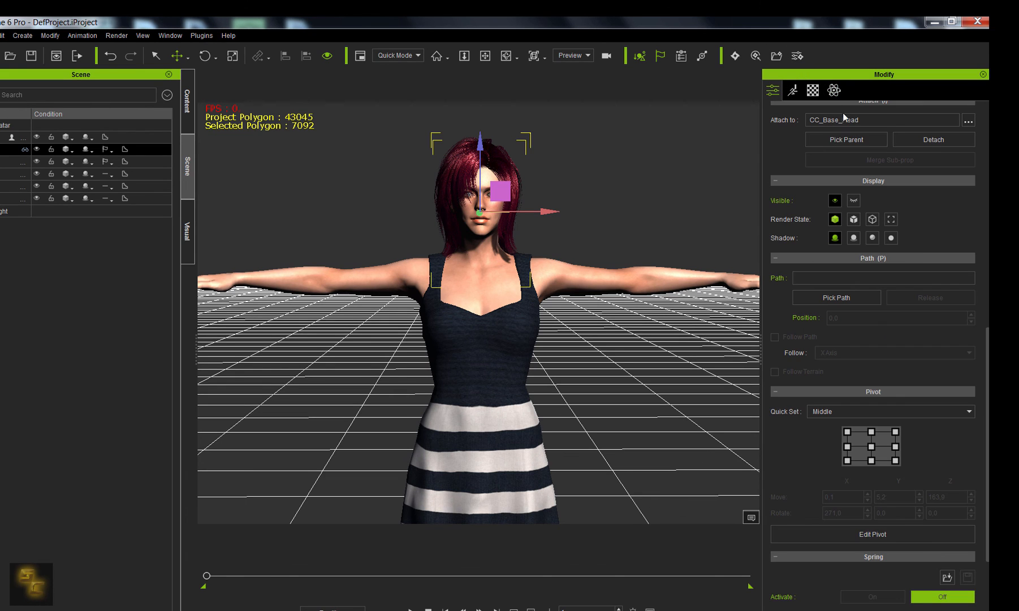
pyautogui.scroll(6, 821, 339)
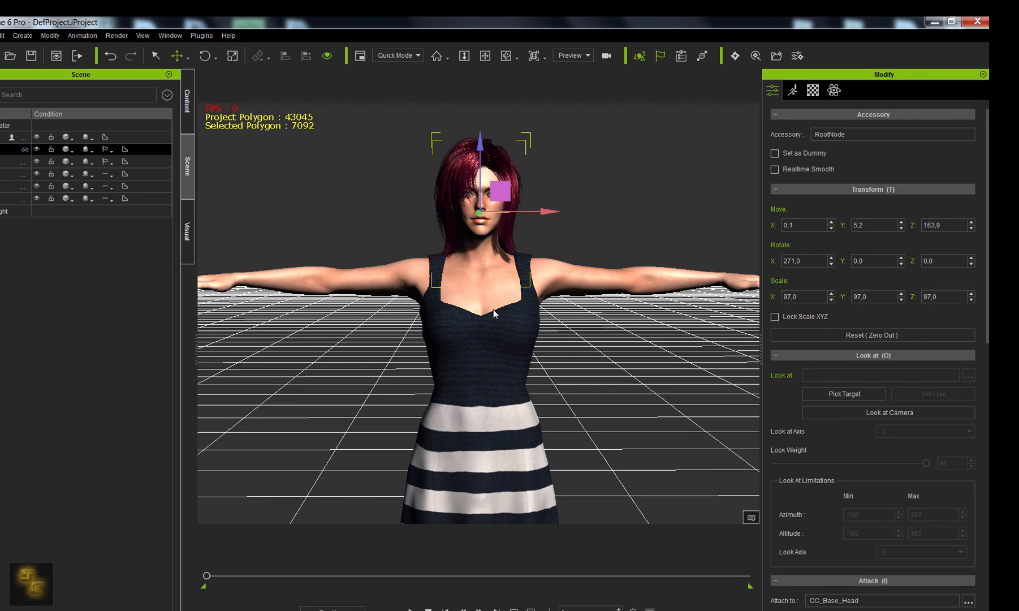
# - Apply the Air dance performance to the character and preview how the hair moves with it
pyautogui.click(623, 292)
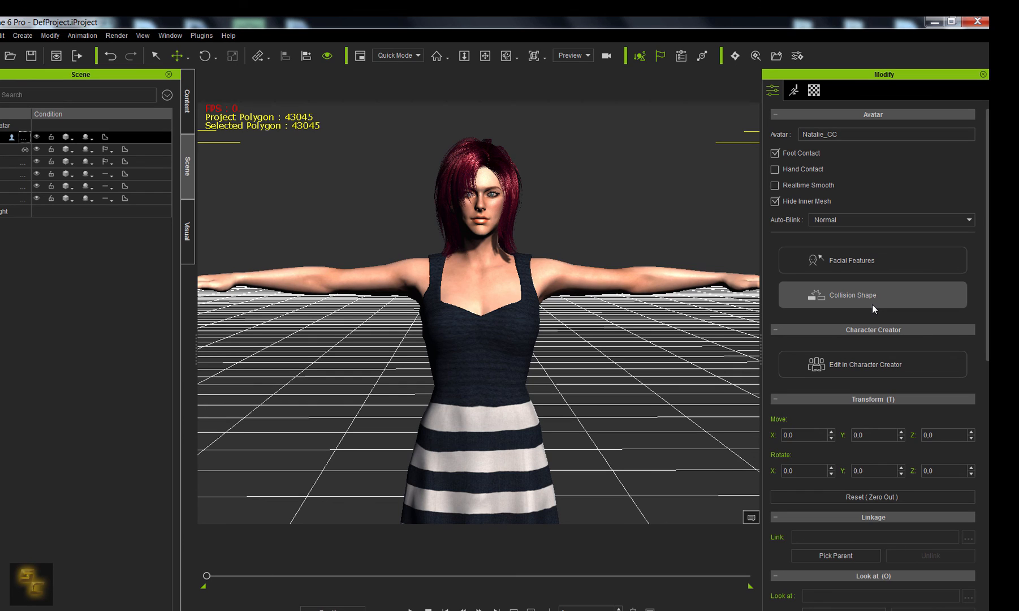
pyautogui.scroll(-3, 484, 298)
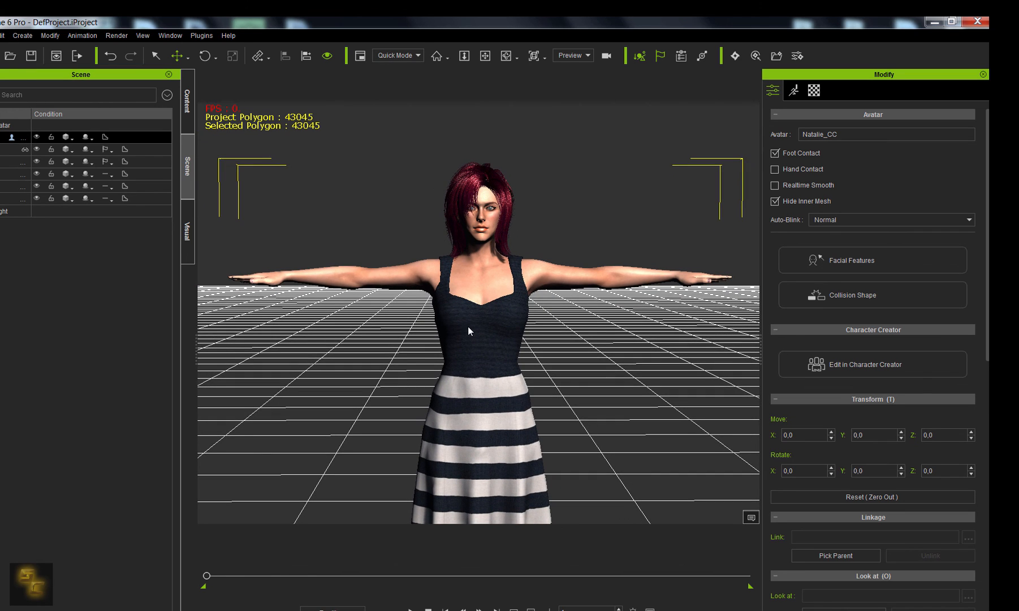
pyautogui.rightClick(475, 312)
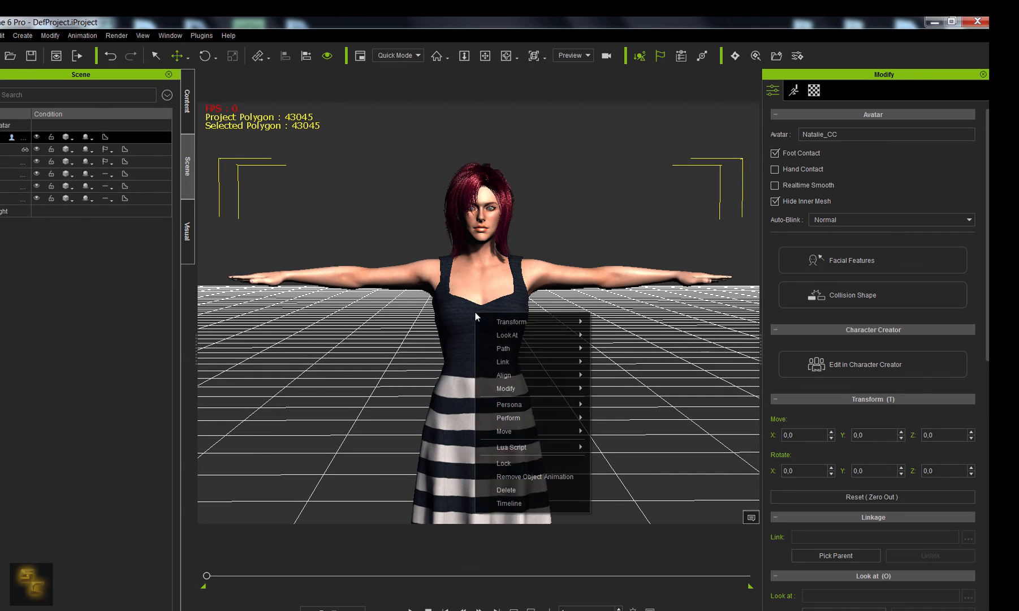
pyautogui.moveTo(538, 419)
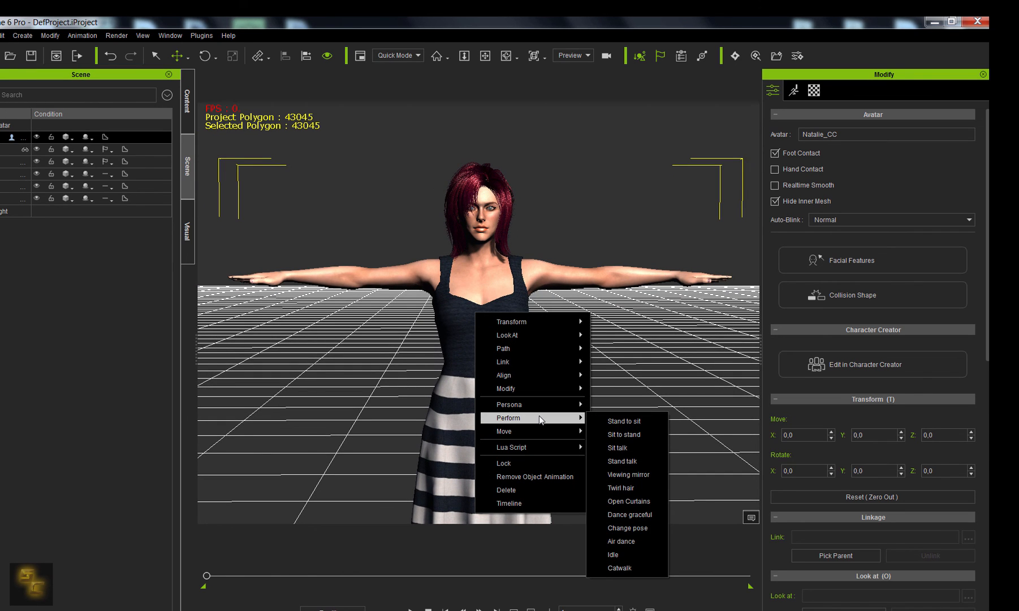
pyautogui.click(627, 543)
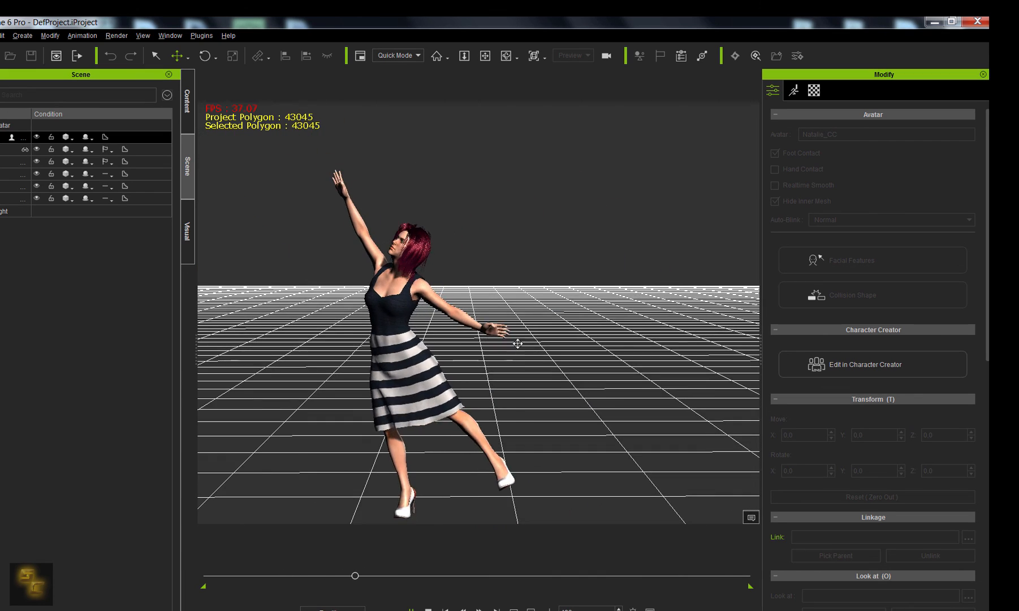
pyautogui.click(516, 294)
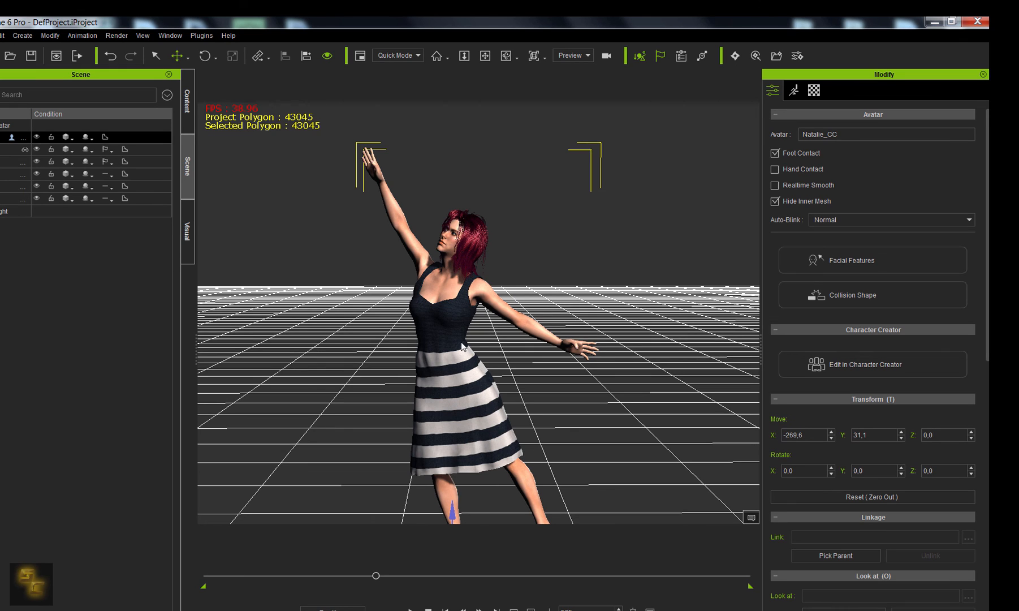
pyautogui.press('F10')
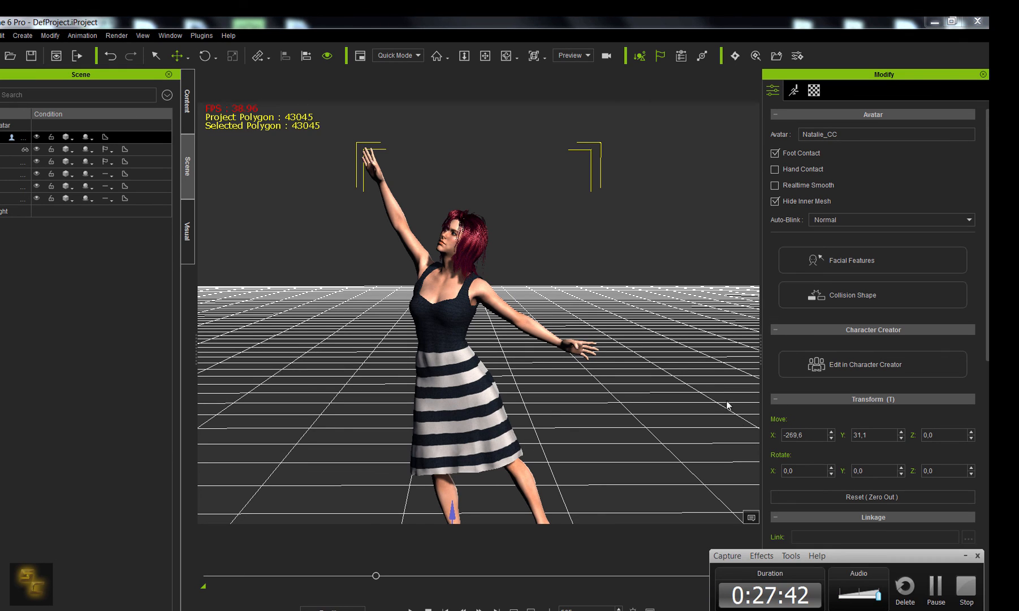